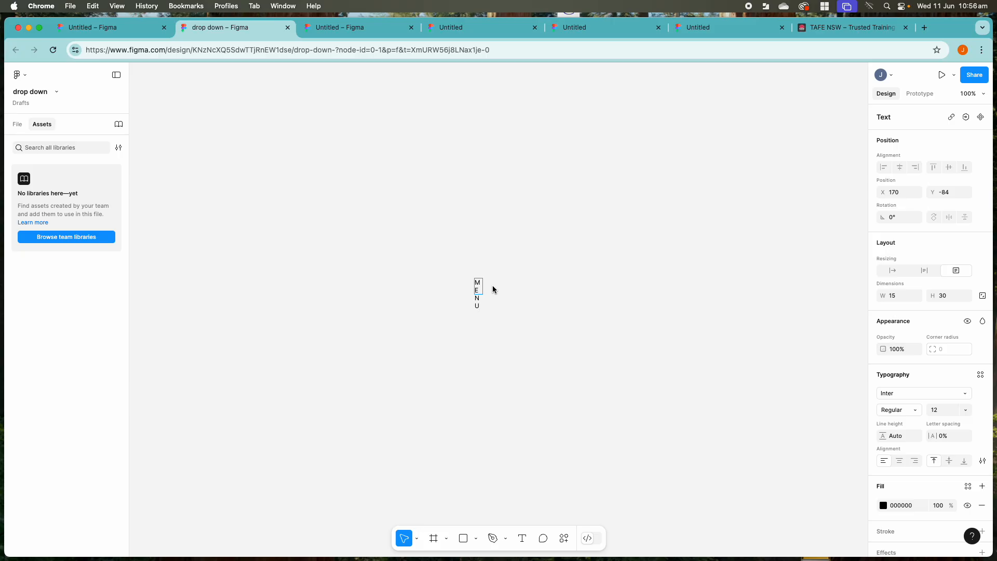
pyautogui.click(492, 289)
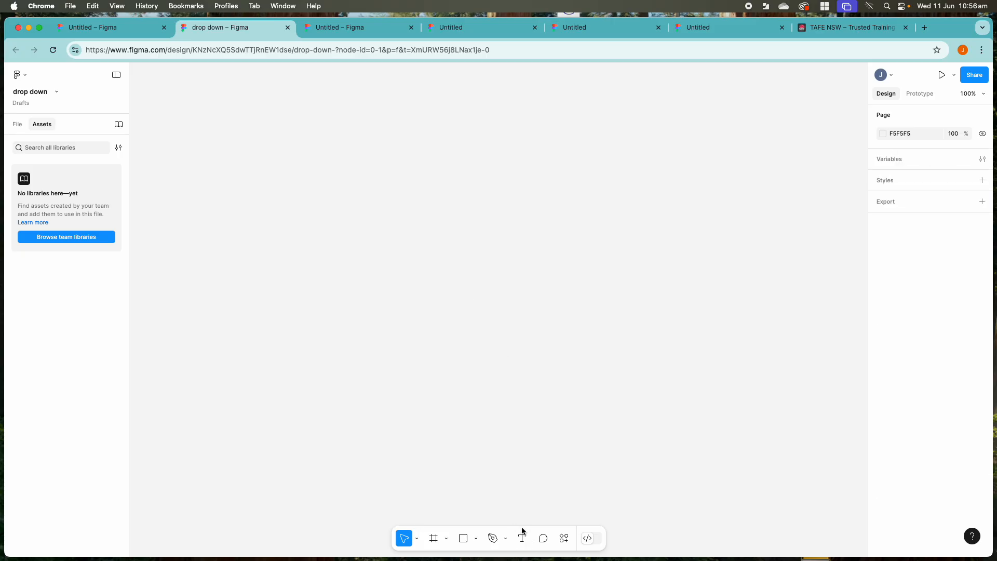
pyautogui.click(522, 538)
pyautogui.click(469, 292)
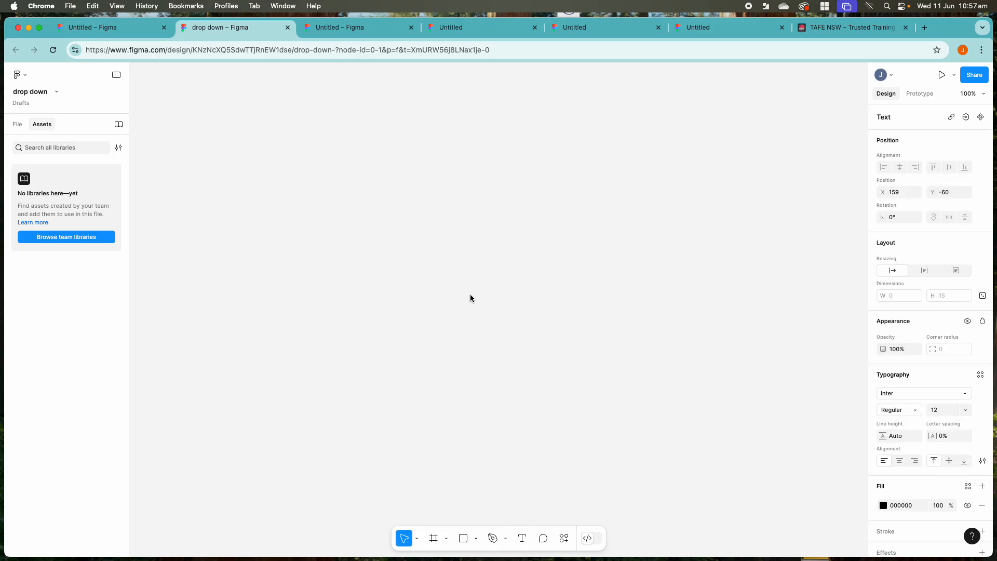
pyautogui.click(472, 296)
pyautogui.rightClick(473, 304)
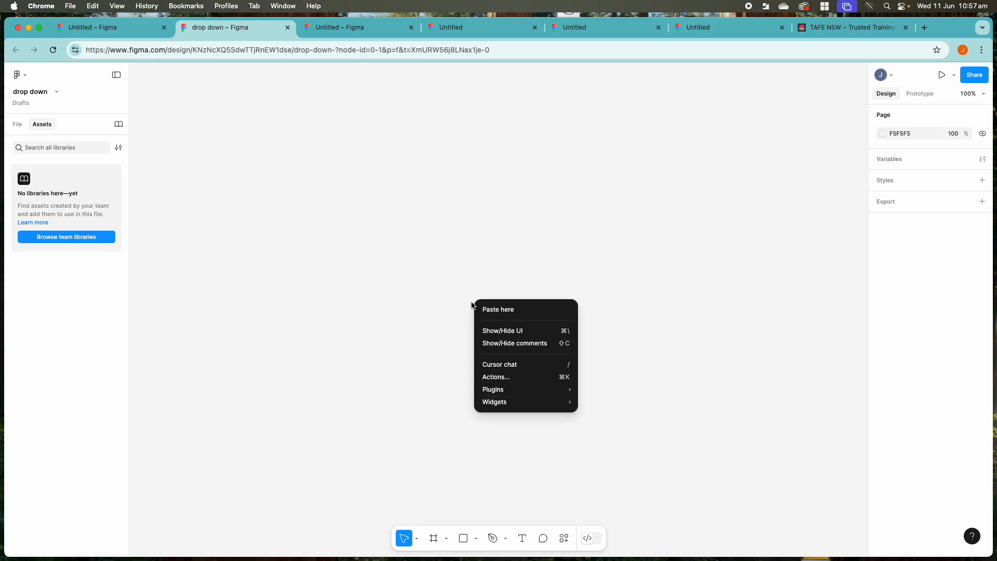
pyautogui.click(464, 302)
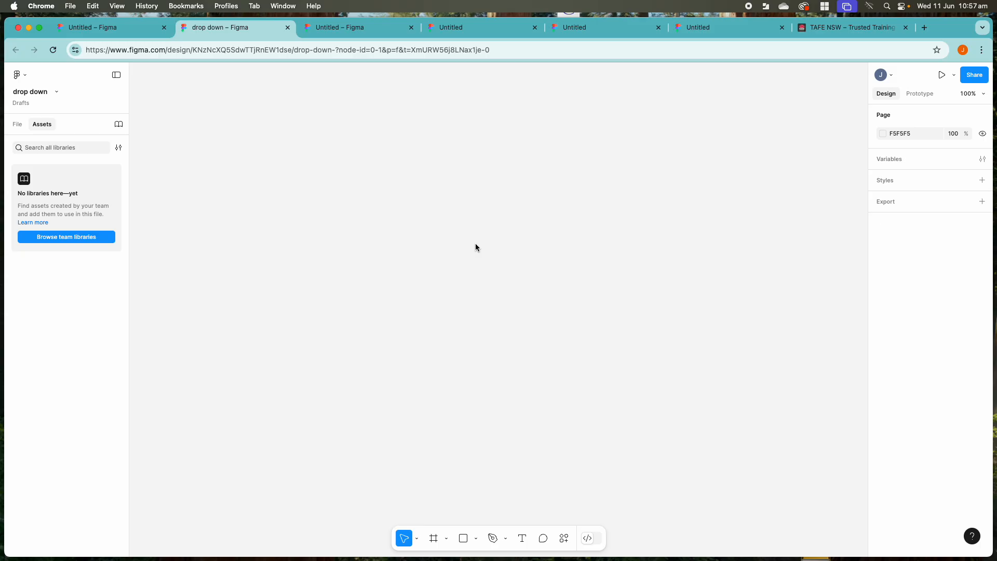
# Step: Add a text object reading "MENU" to the canvas and set its font size to 48
pyautogui.click(523, 538)
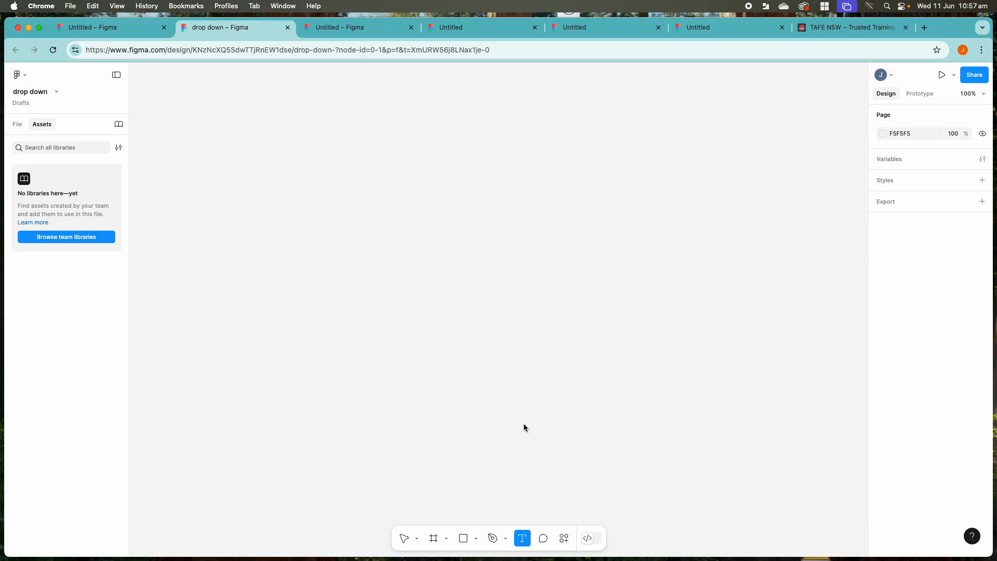
pyautogui.click(525, 370)
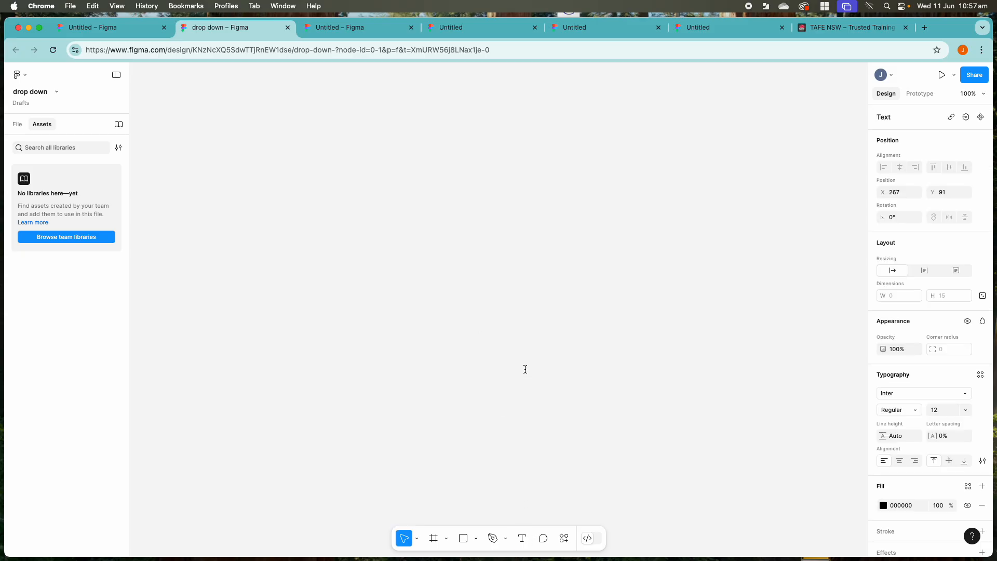
pyautogui.write('MENU')
pyautogui.moveTo(543, 375); pyautogui.dragTo(523, 374)
pyautogui.click(967, 414)
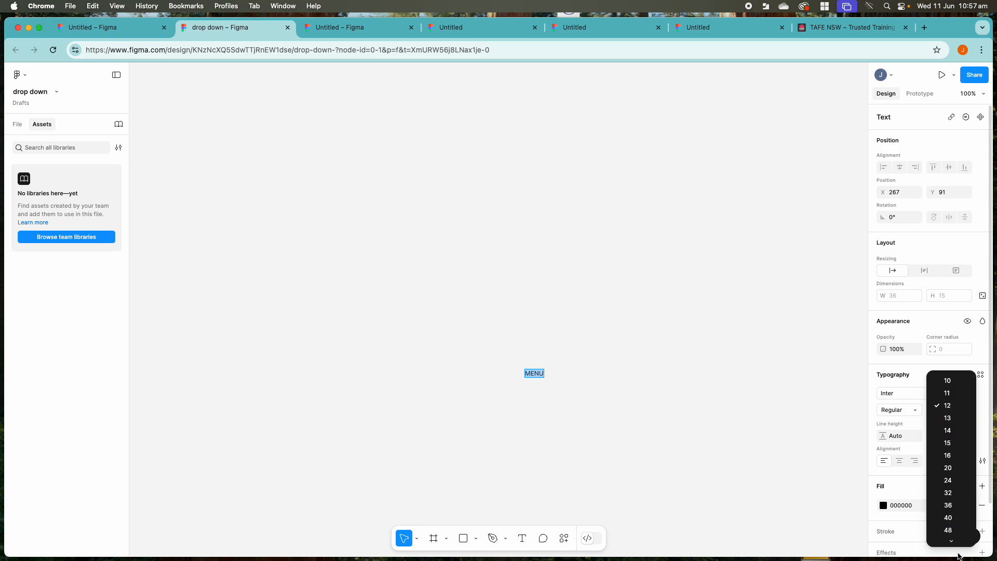
pyautogui.click(953, 528)
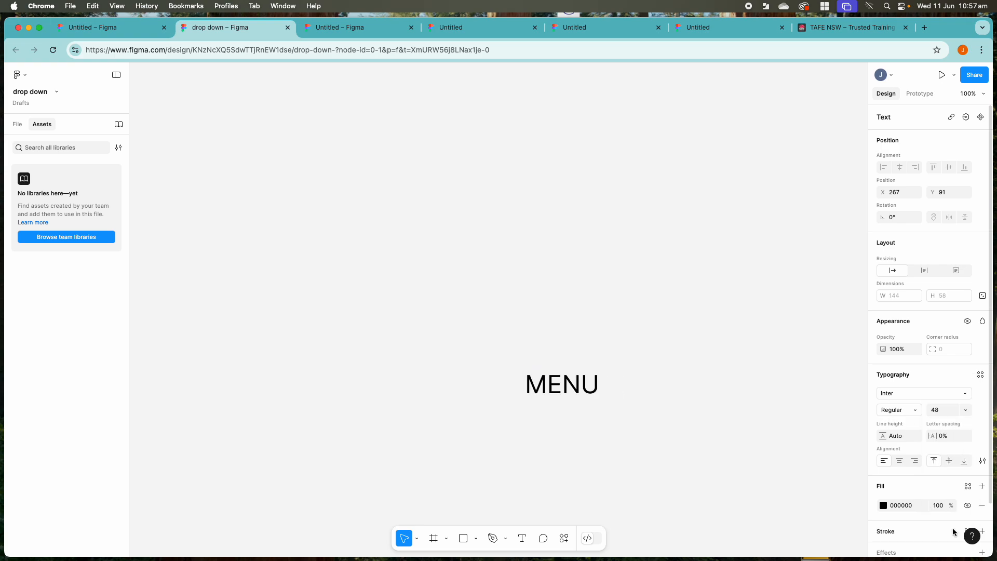
pyautogui.click(568, 386)
pyautogui.click(578, 388)
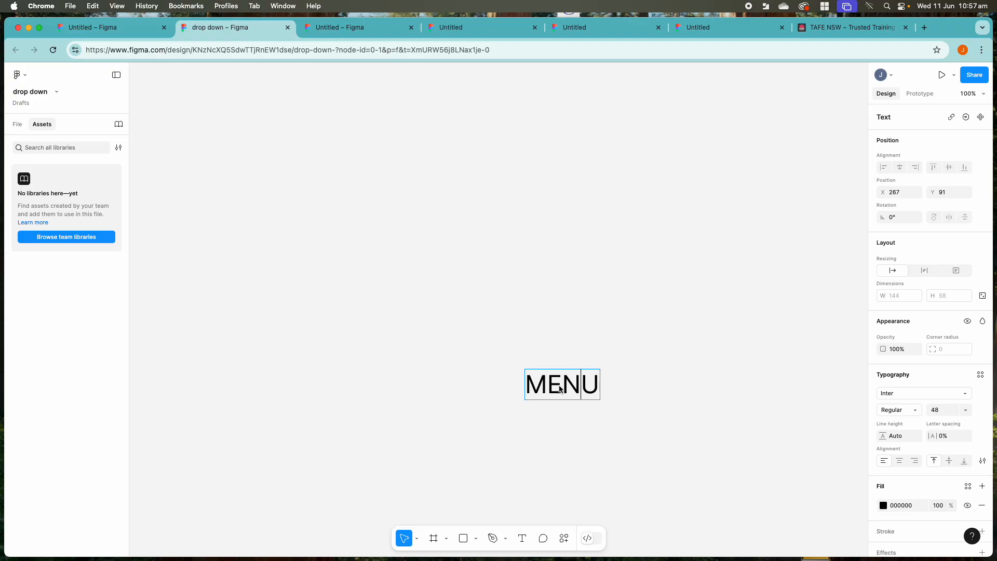
pyautogui.rightClick(560, 388)
pyautogui.press('Escape')
pyautogui.rightClick(549, 380)
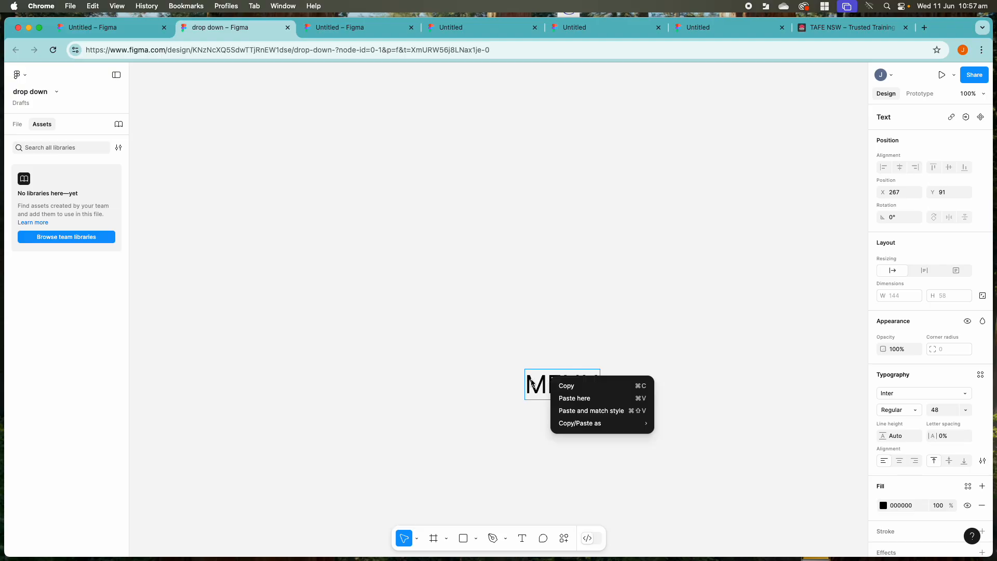
pyautogui.press('Escape')
pyautogui.rightClick(528, 383)
pyautogui.press('Escape')
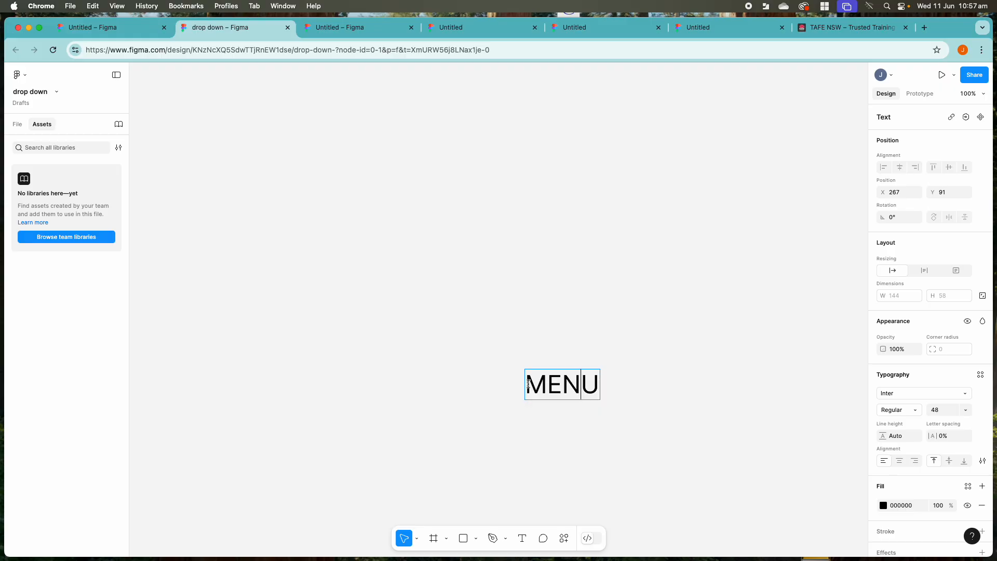
pyautogui.rightClick(528, 385)
pyautogui.press('Escape')
# Step: Show the file's pages and layers, then shrink the browser window and reposition it on the desktop
pyautogui.click(17, 127)
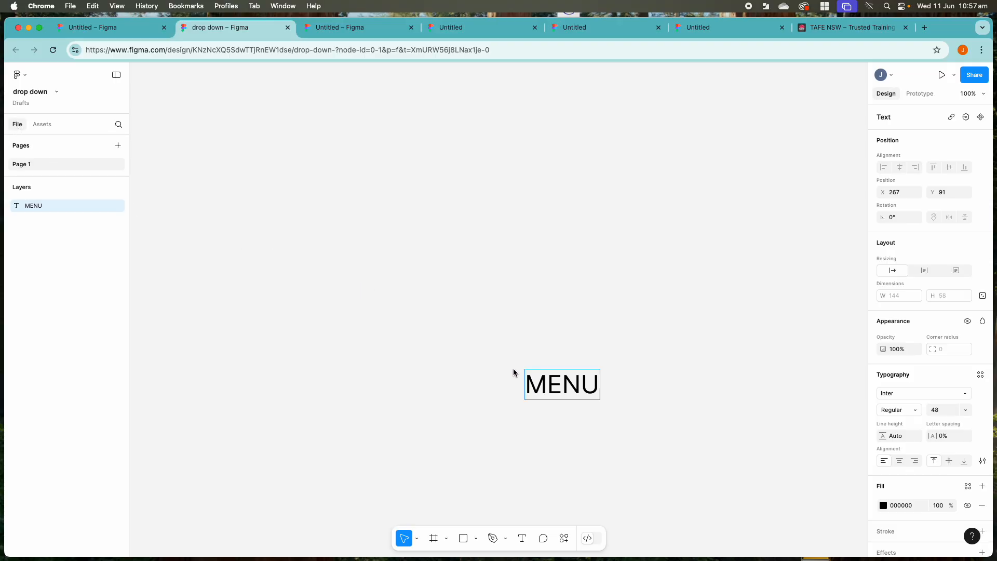
pyautogui.doubleClick(547, 374)
pyautogui.click(533, 372)
pyautogui.doubleClick(954, 30)
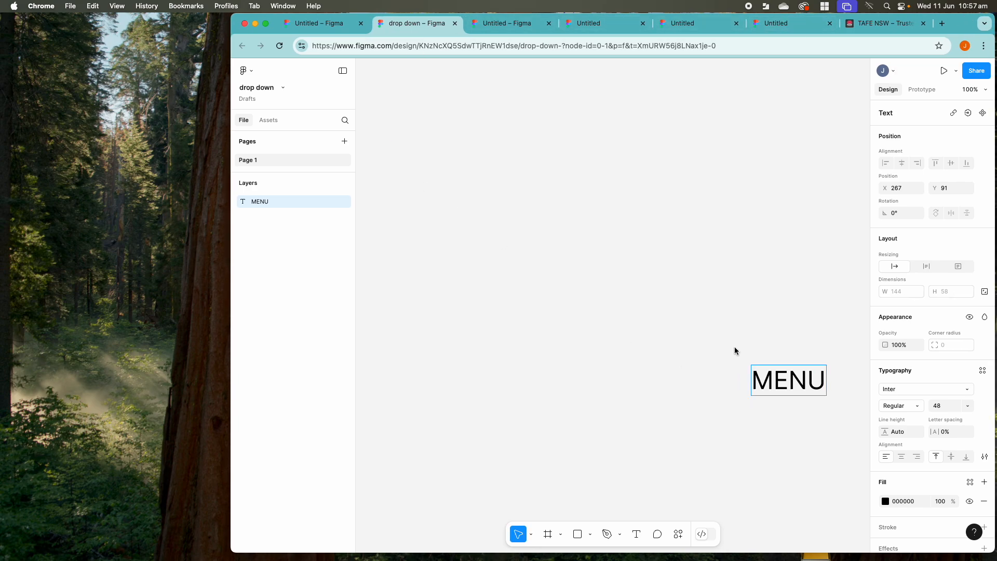
pyautogui.moveTo(965, 24); pyautogui.dragTo(870, 23)
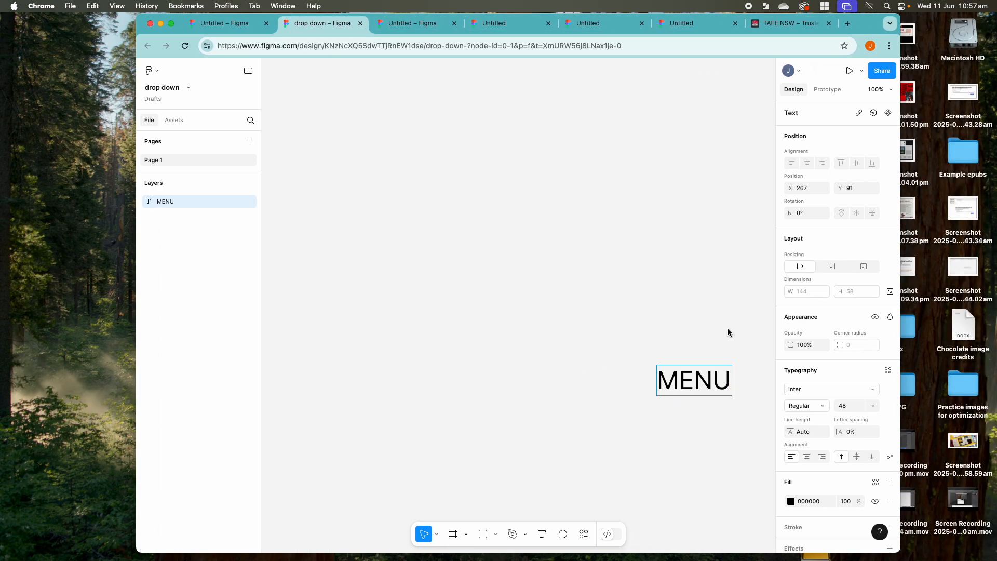
pyautogui.rightClick(692, 367)
pyautogui.click(670, 383)
pyautogui.rightClick(672, 386)
pyautogui.click(672, 388)
pyautogui.rightClick(708, 390)
pyautogui.click(693, 374)
pyautogui.doubleClick(693, 375)
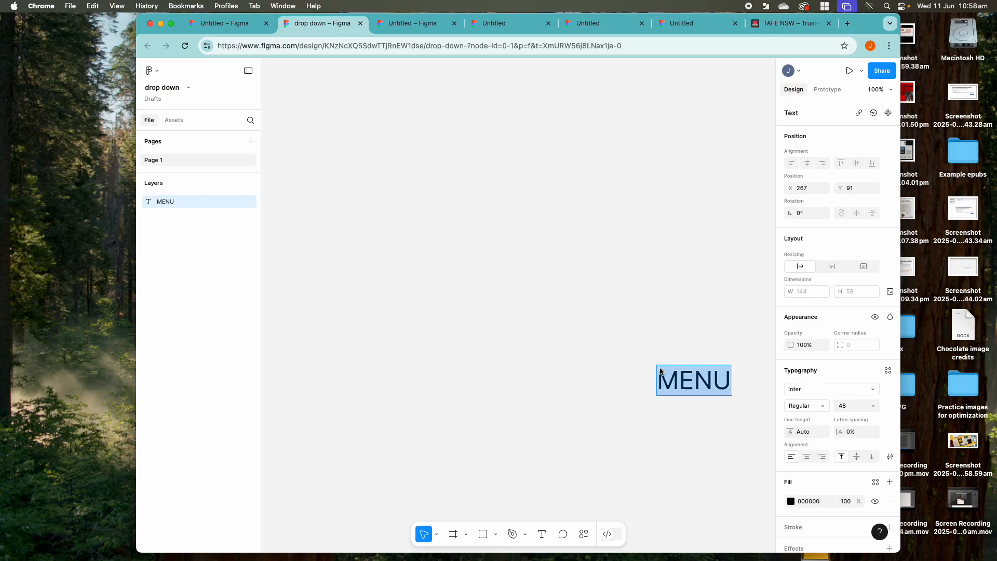
pyautogui.rightClick(674, 376)
pyautogui.click(665, 380)
pyautogui.rightClick(665, 380)
pyautogui.click(641, 376)
pyautogui.click(174, 120)
pyautogui.click(150, 120)
pyautogui.click(153, 71)
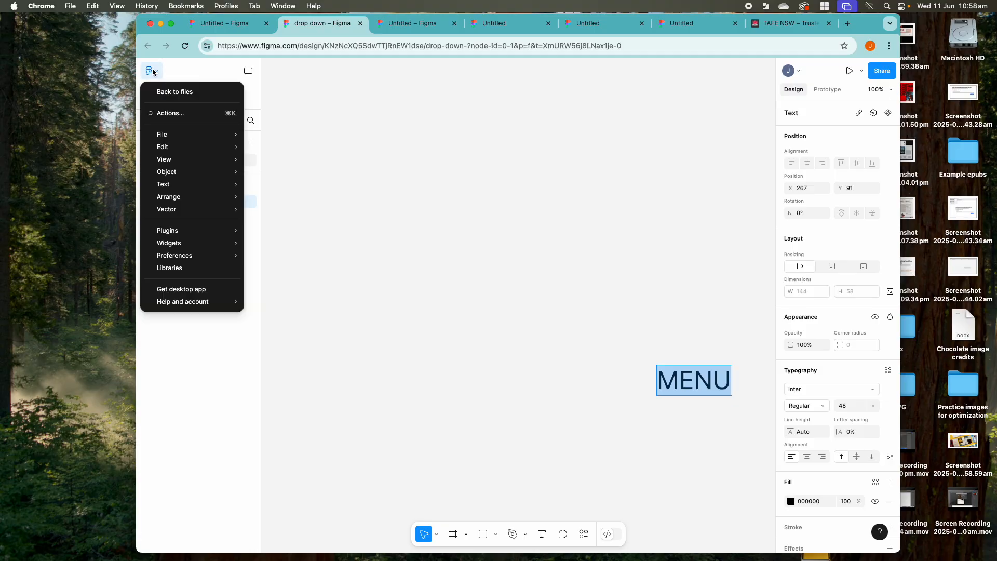
pyautogui.moveTo(211, 172)
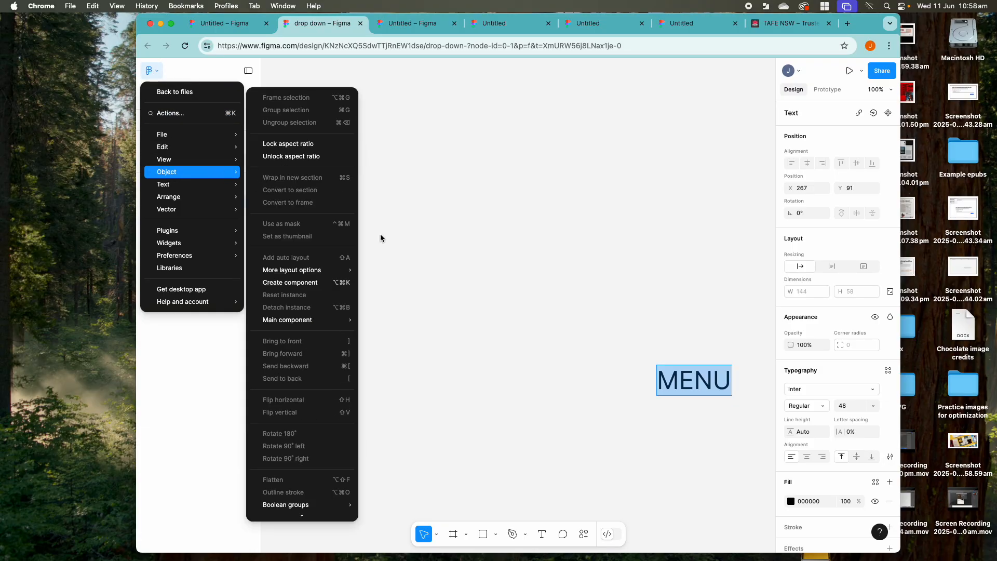
pyautogui.click(607, 362)
# Step: Wrap the MENU text in a frame and move the frame to about X -214, Y -278 on the canvas
pyautogui.press('Escape')
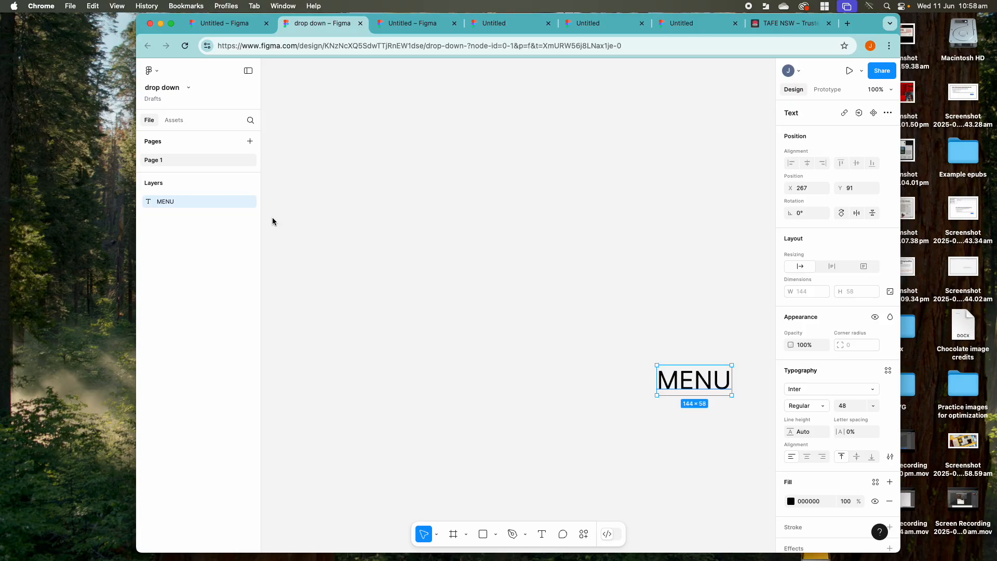
pyautogui.click(151, 71)
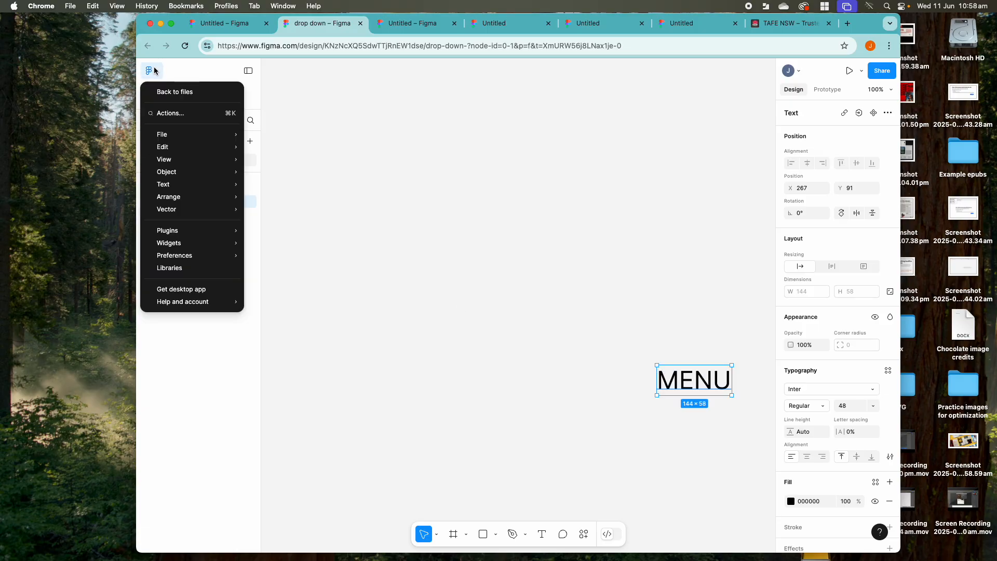
pyautogui.moveTo(174, 176)
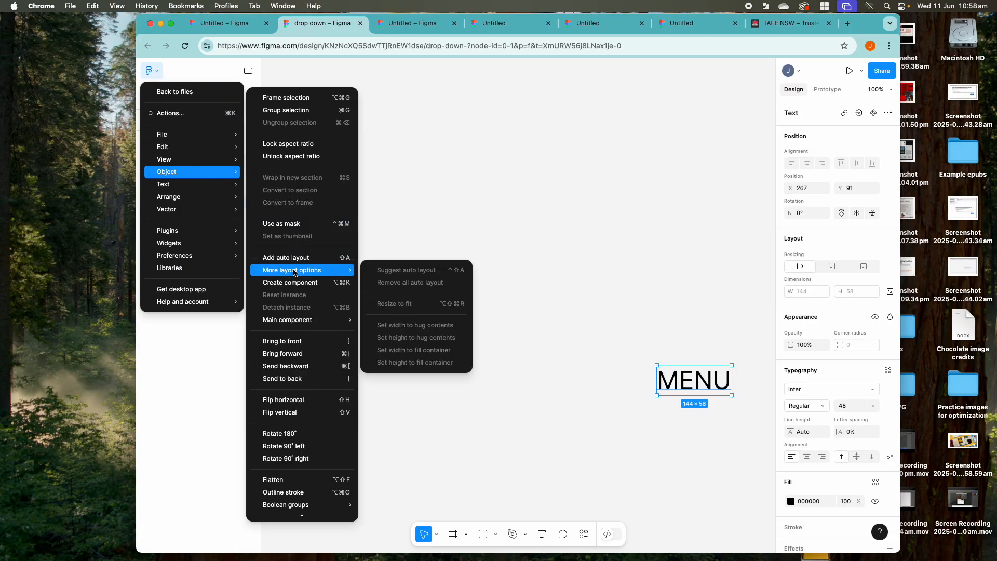
pyautogui.moveTo(296, 319)
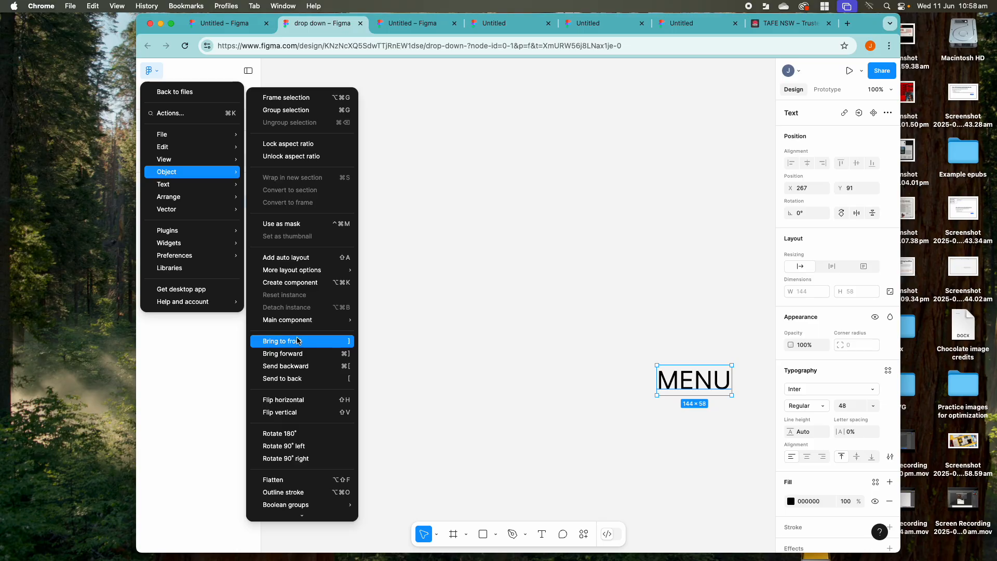
pyautogui.click(289, 98)
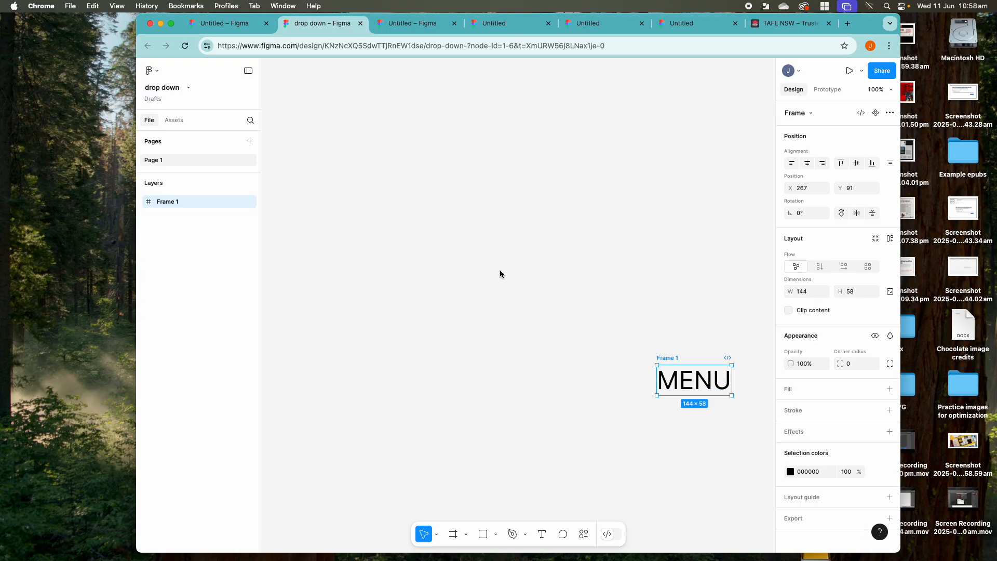
pyautogui.moveTo(658, 357); pyautogui.dragTo(408, 161)
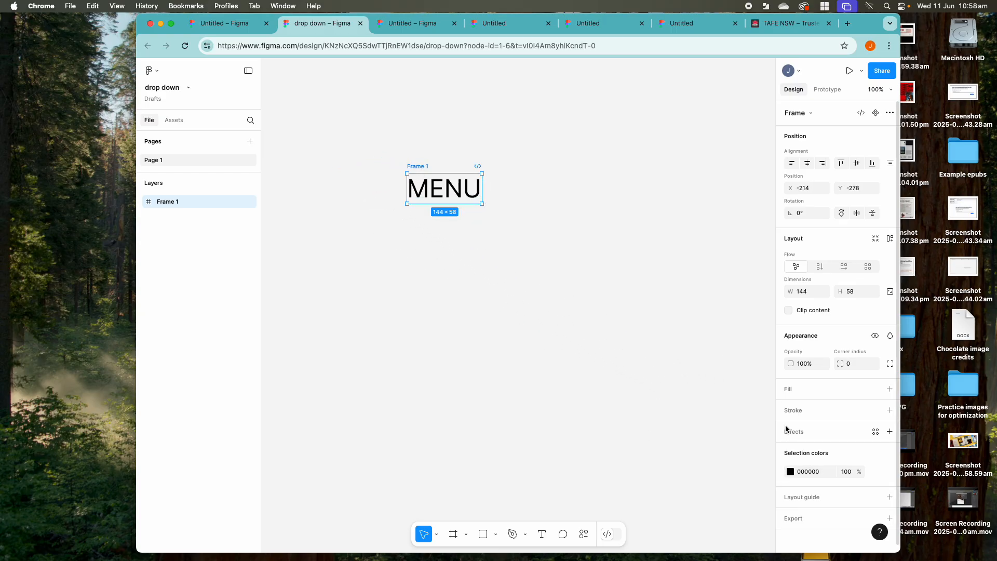
# Step: Give the MENU frame a light cyan 6FD8E4 fill and a corner radius of 10
pyautogui.click(788, 389)
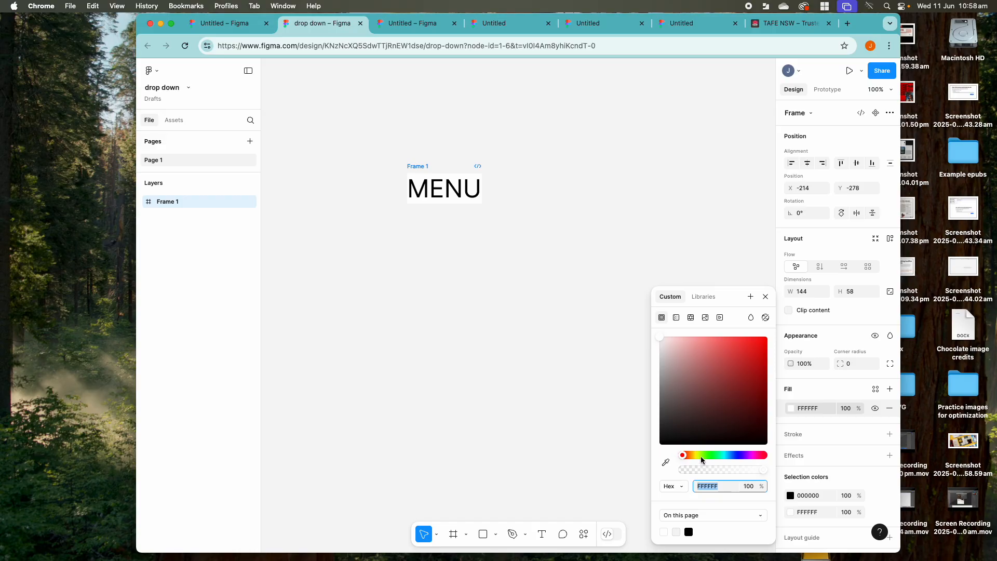
pyautogui.click(725, 456)
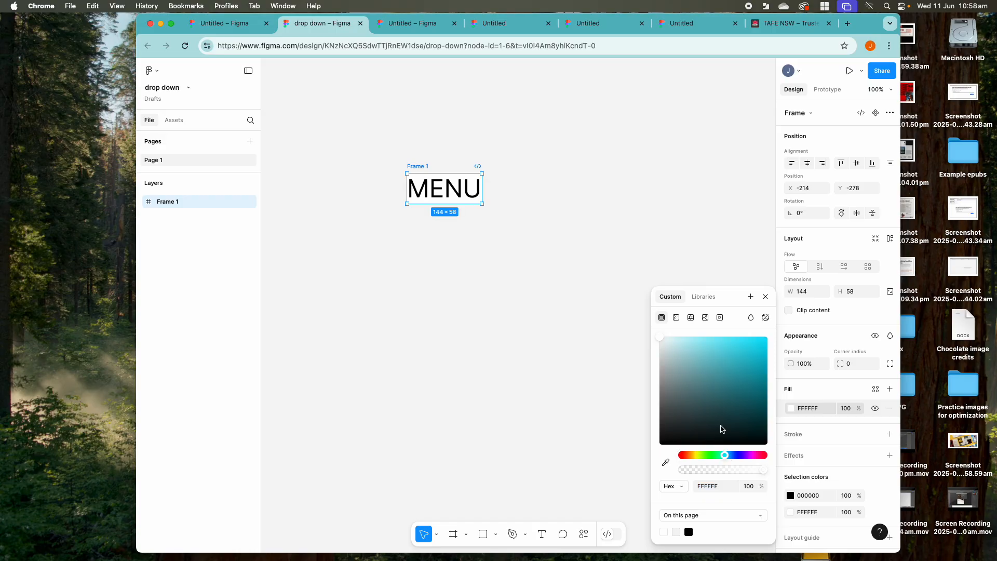
pyautogui.click(715, 353)
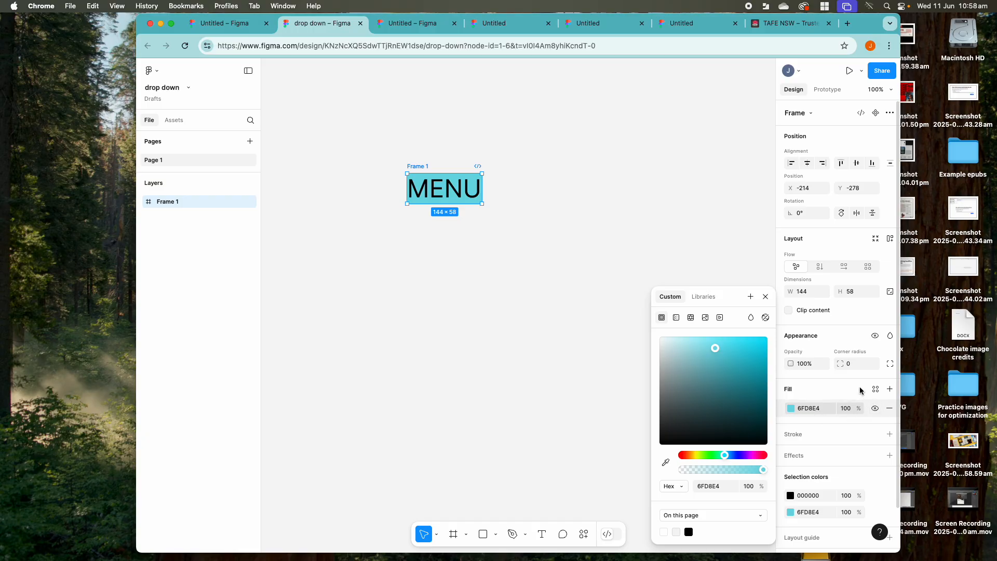
pyautogui.click(851, 364)
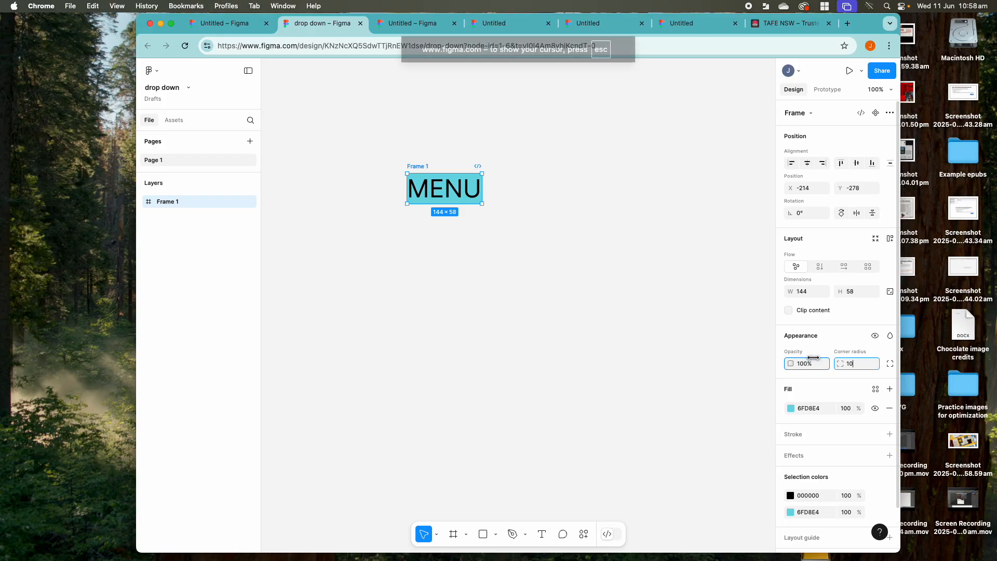
pyautogui.press('Return')
# Step: Add auto layout to the MENU frame and enlarge the frame to about 275 × 65
pyautogui.click(450, 187)
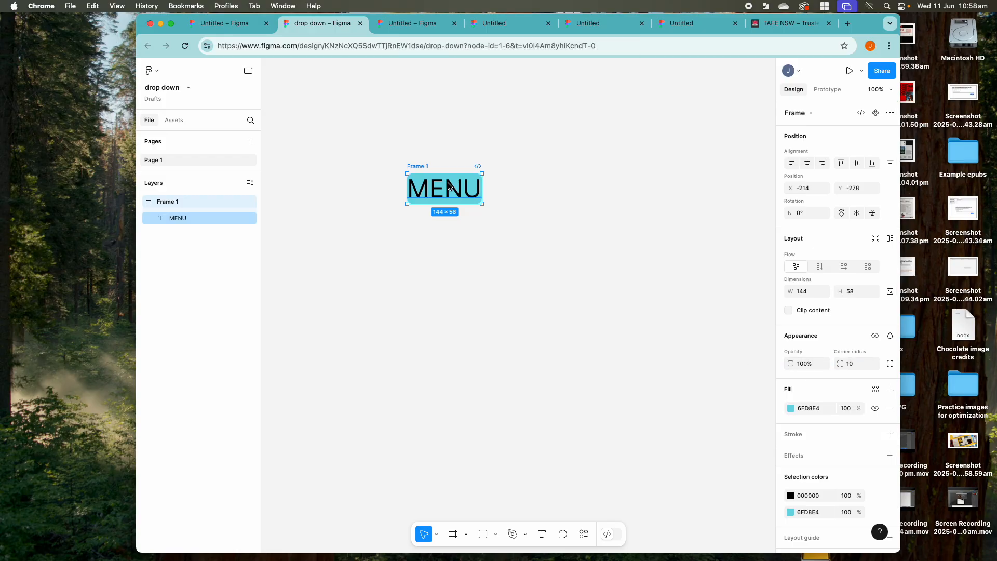
pyautogui.click(415, 167)
pyautogui.rightClick(416, 169)
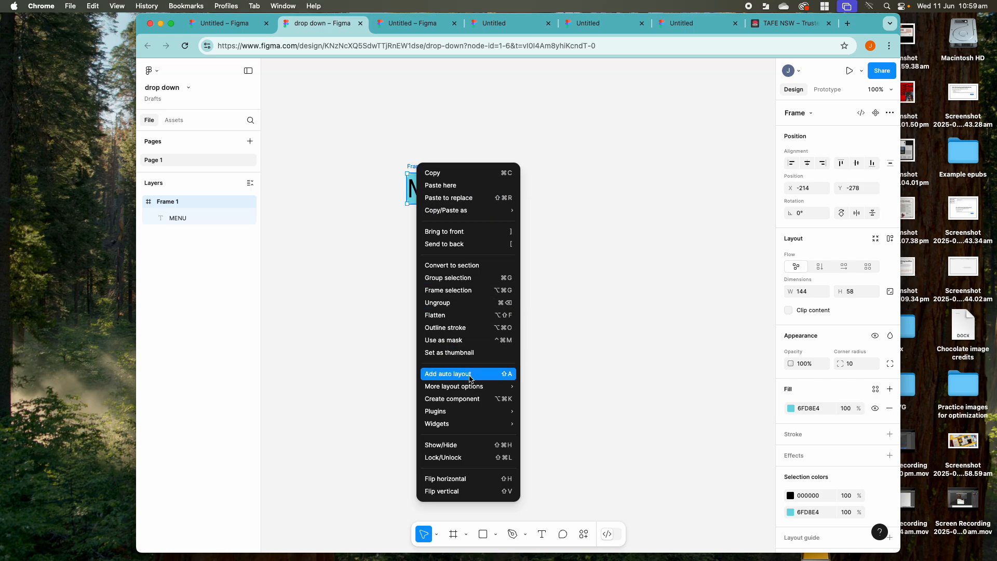
pyautogui.click(448, 374)
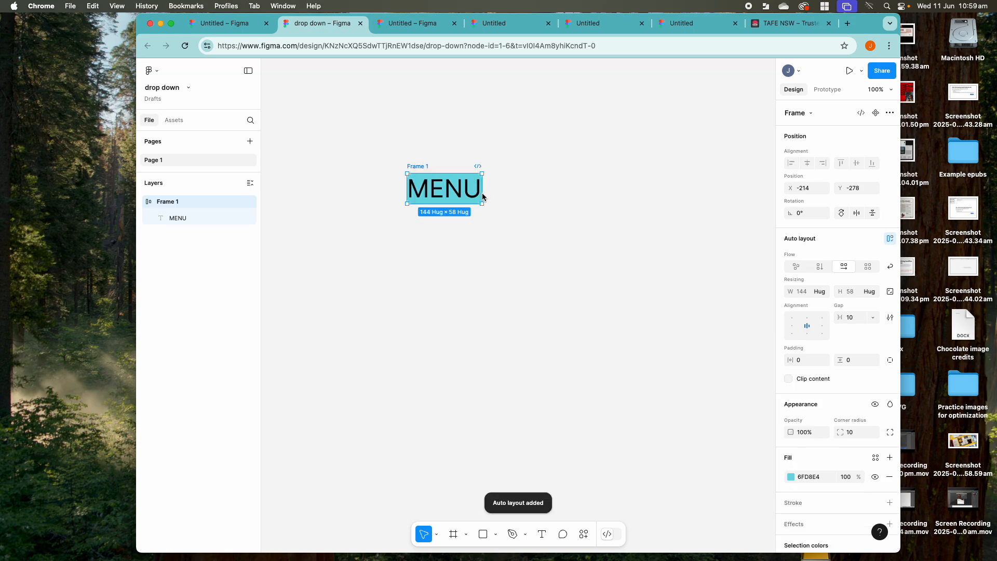
pyautogui.moveTo(482, 203); pyautogui.dragTo(550, 208)
pyautogui.click(558, 237)
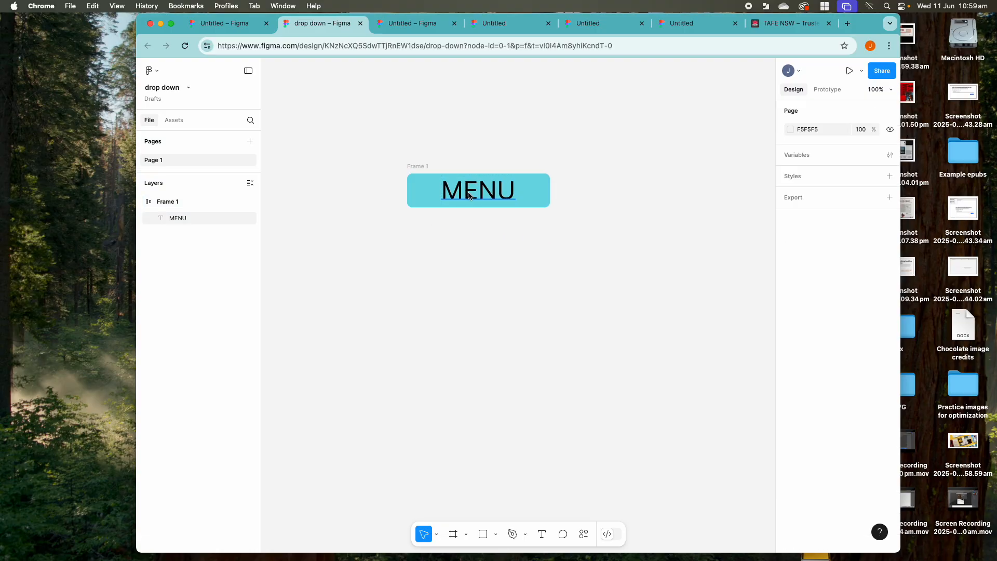
# Step: Duplicate the MENU frame directly beneath itself at X -214, Y -181 and change the copy's text to "text"
pyautogui.click(411, 167)
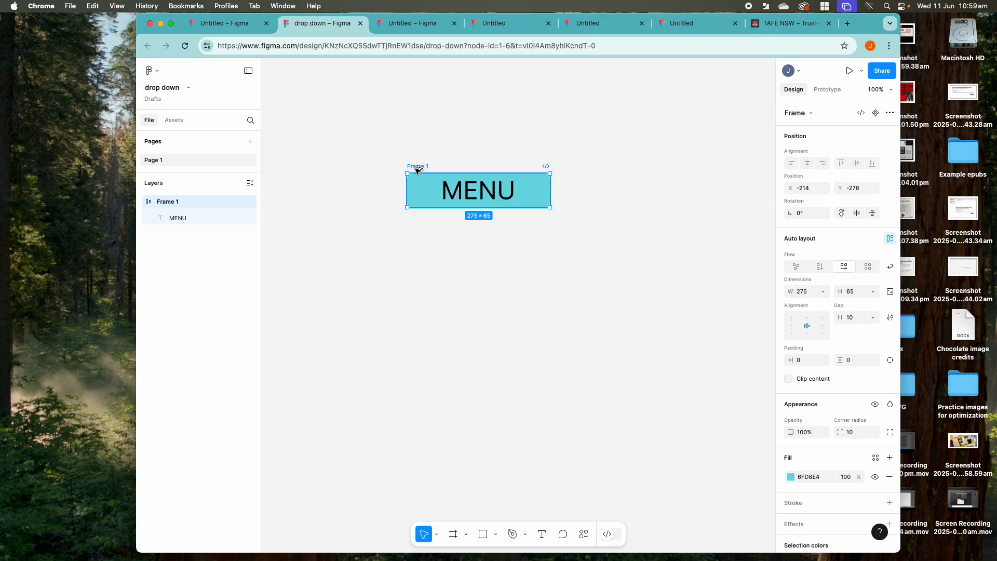
pyautogui.moveTo(414, 163); pyautogui.dragTo(413, 216)
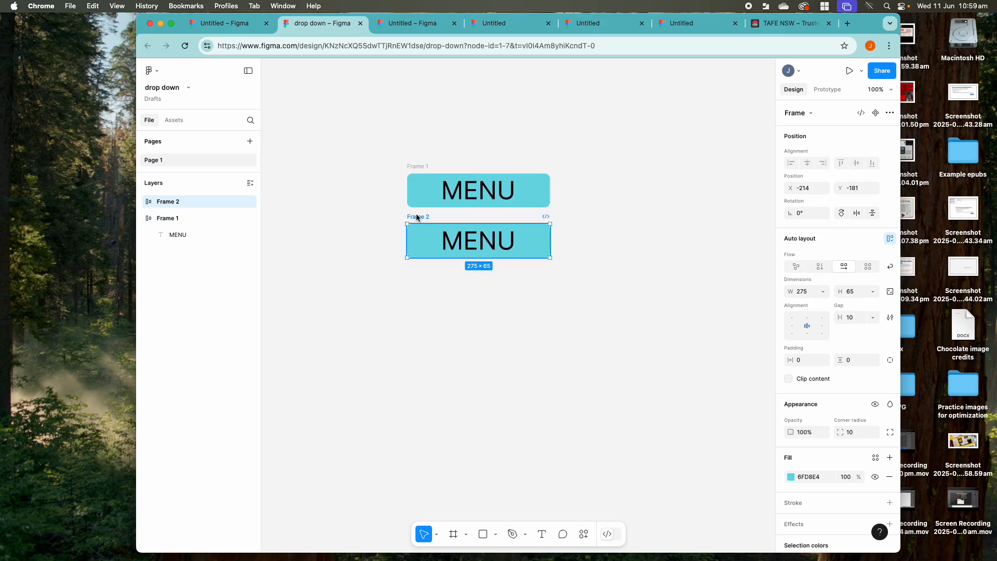
pyautogui.click(514, 244)
pyautogui.doubleClick(513, 243)
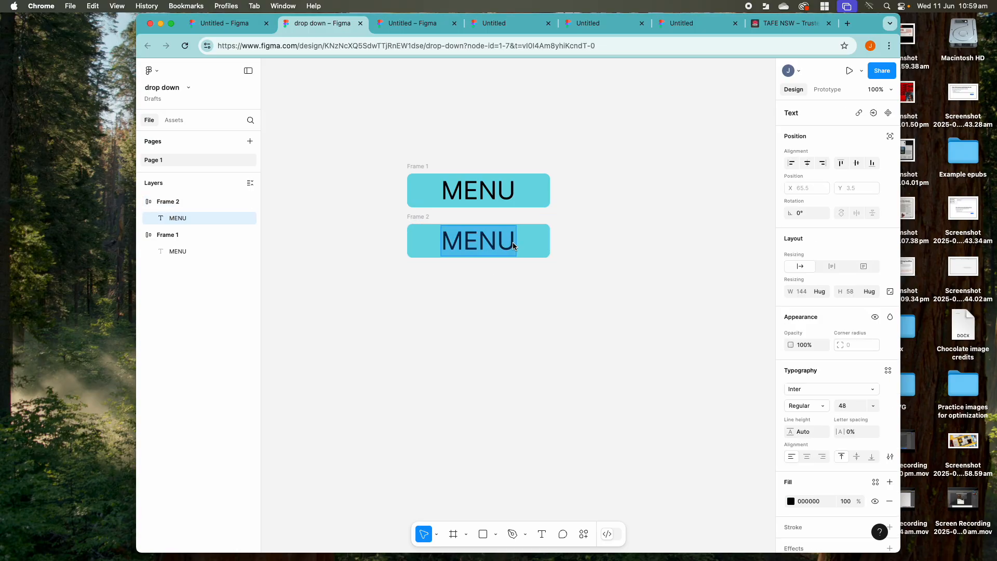
pyautogui.click(512, 244)
pyautogui.doubleClick(511, 245)
pyautogui.press('BackSpace')
pyautogui.write('tex')
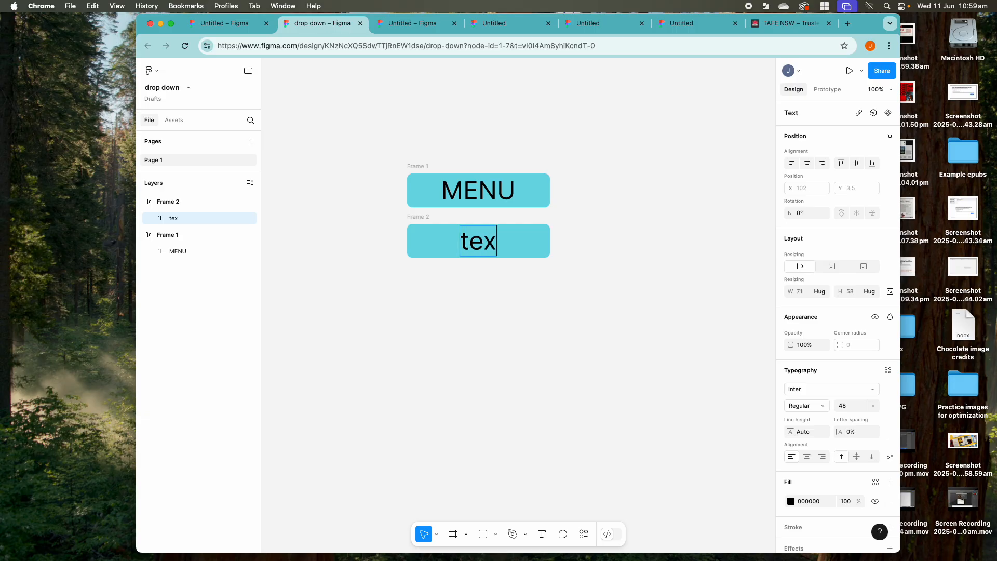
pyautogui.write('t')
# Step: Set the font size of the duplicated frame's text to 20
pyautogui.moveTo(496, 241); pyautogui.dragTo(456, 241)
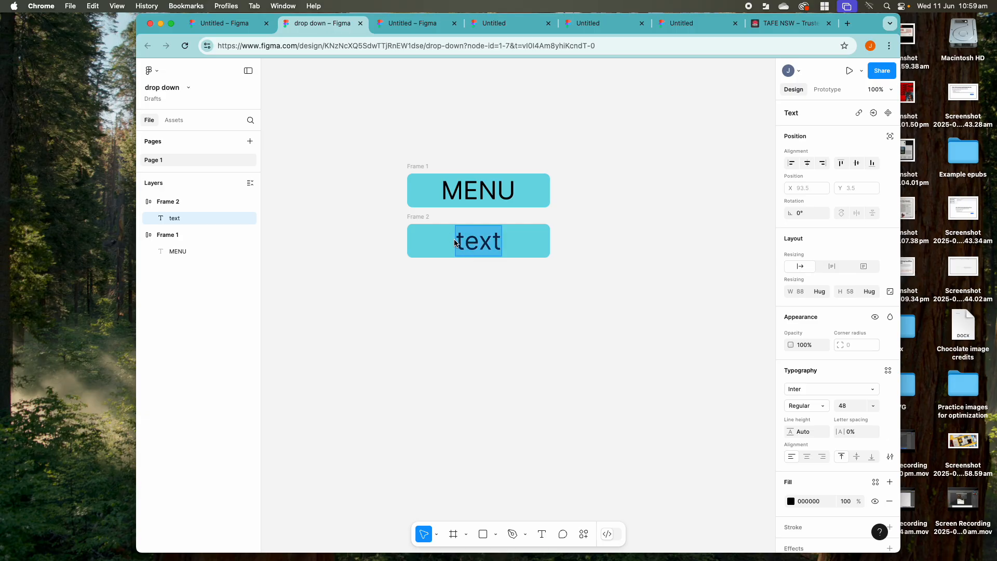
pyautogui.click(873, 405)
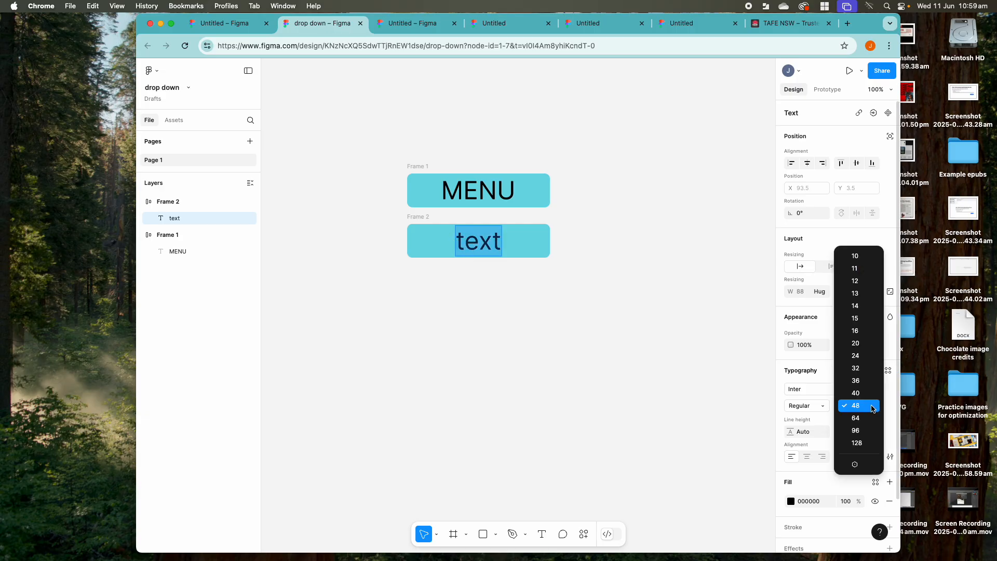
pyautogui.click(859, 343)
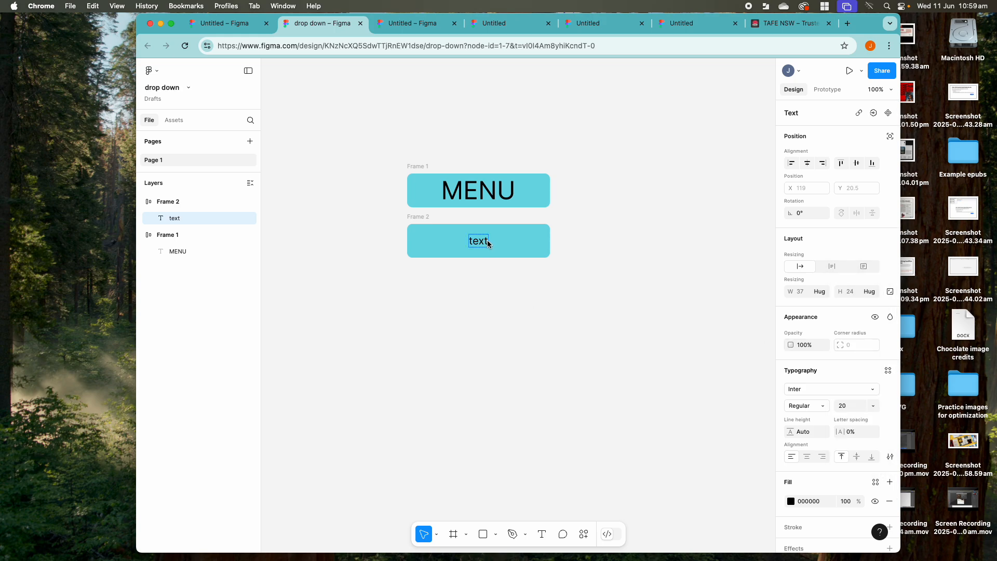
# Step: Extend the second frame's label to two lines, each reading "text text"
pyautogui.press('Return')
pyautogui.write('tex')
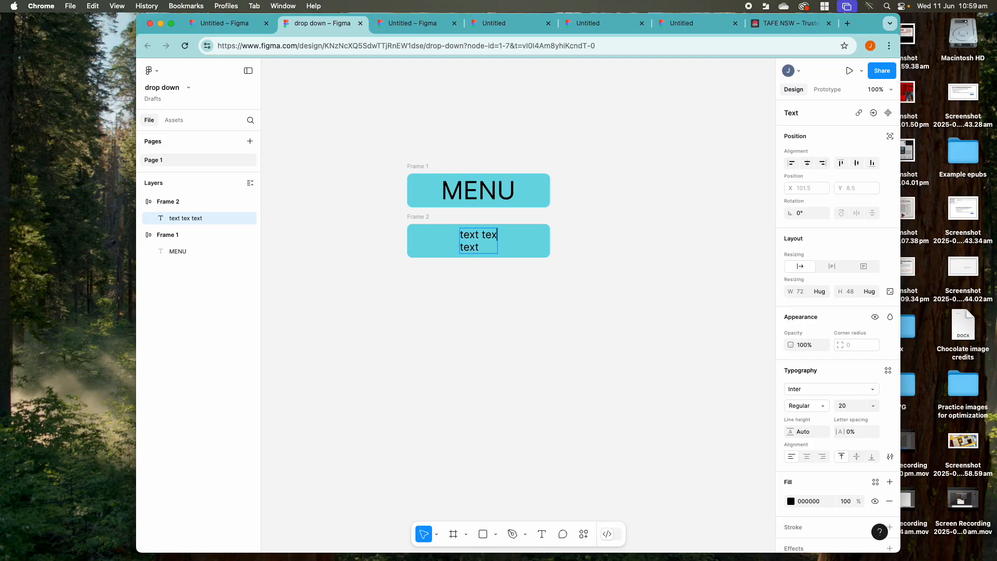
pyautogui.write('t')
pyautogui.click(480, 249)
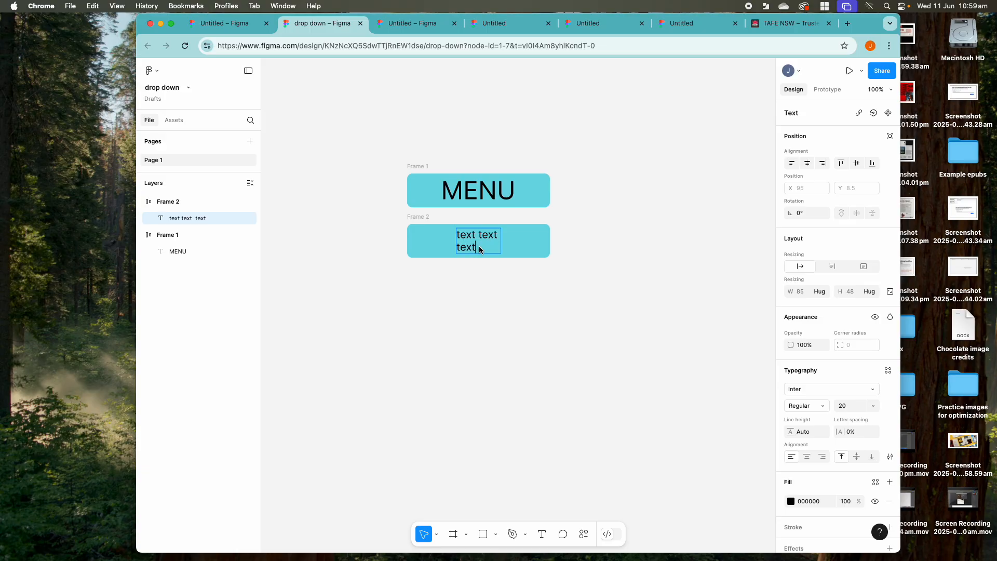
pyautogui.write('text')
pyautogui.press('Escape')
pyautogui.press('Escape')
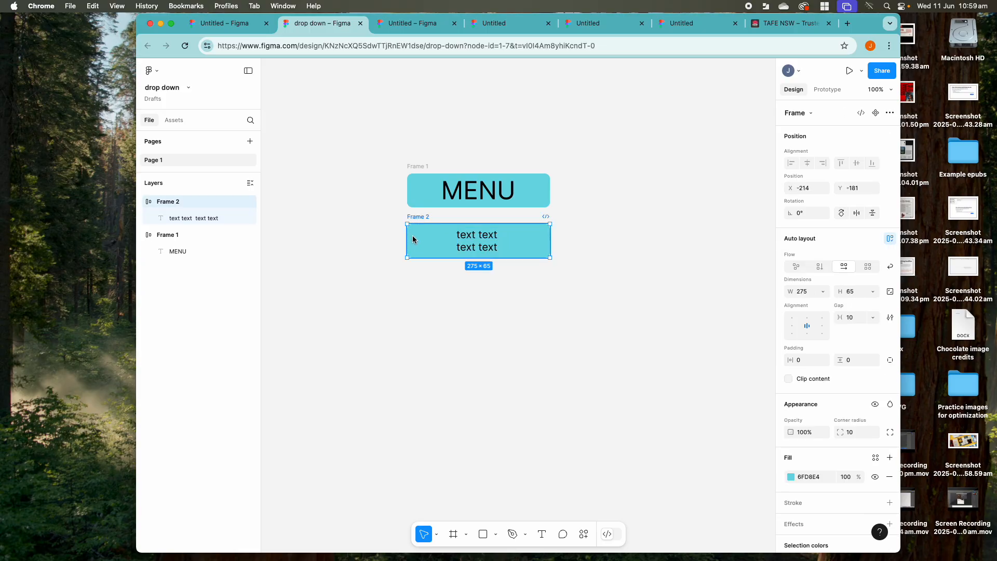
# Step: Give the second frame a dark grey-teal 61888C fill and its text an off-white FFF5F5 colour
pyautogui.click(790, 476)
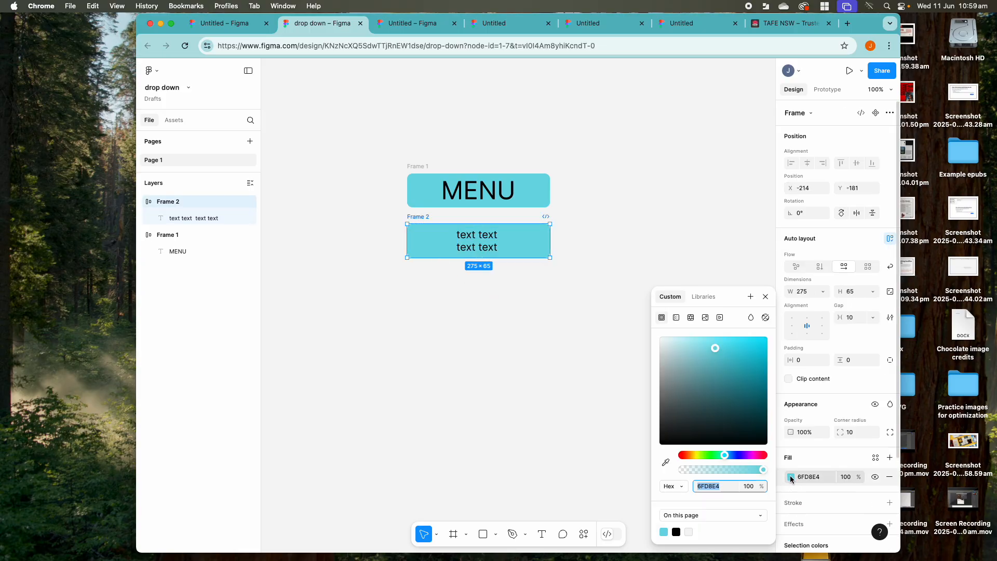
pyautogui.click(693, 385)
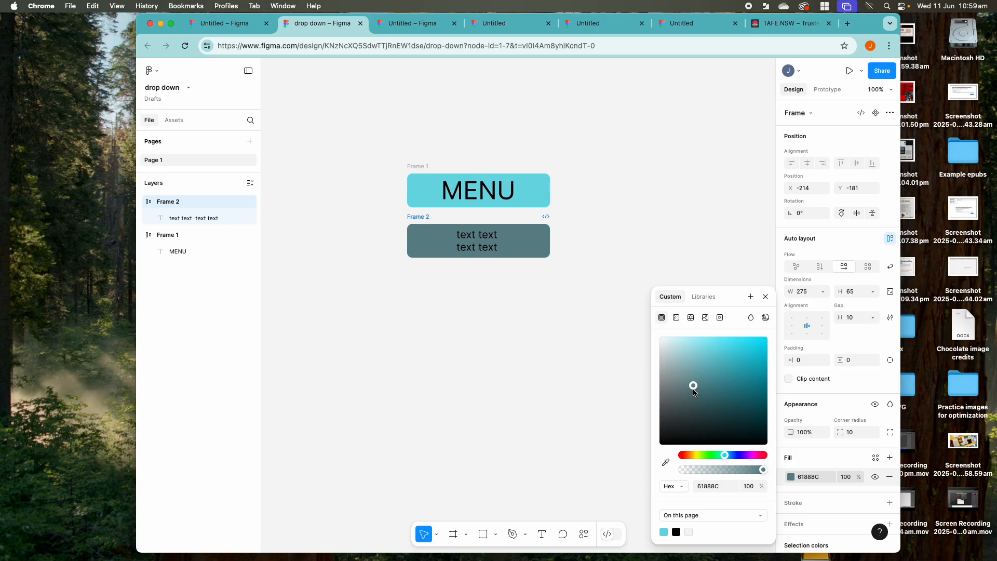
pyautogui.click(519, 278)
pyautogui.doubleClick(494, 248)
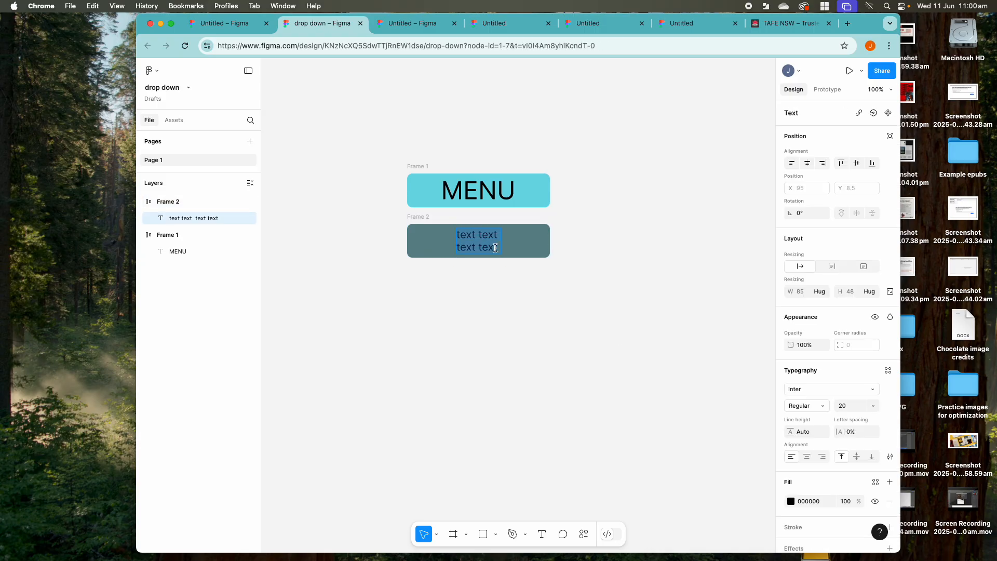
pyautogui.click(790, 502)
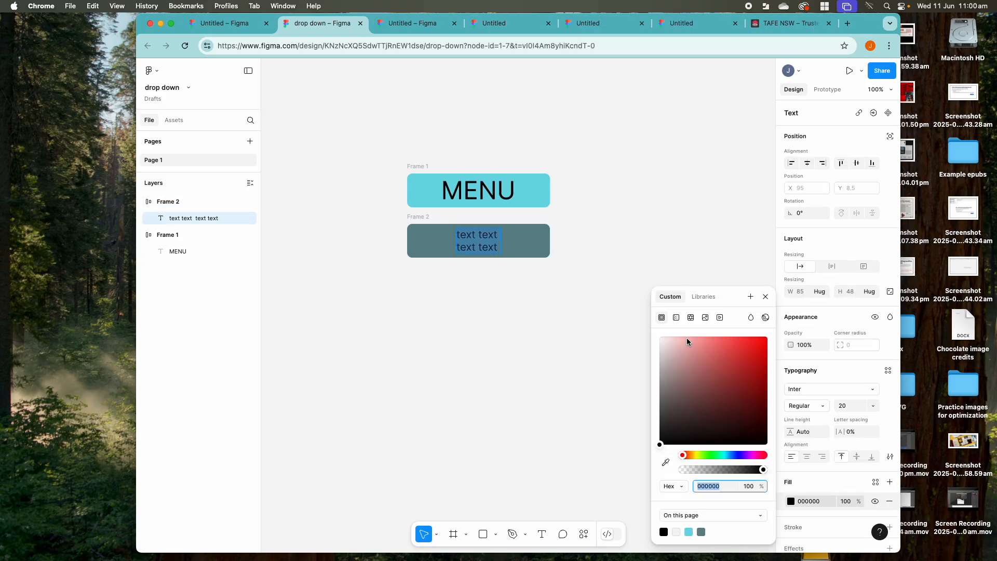
pyautogui.click(663, 338)
pyautogui.press('Escape')
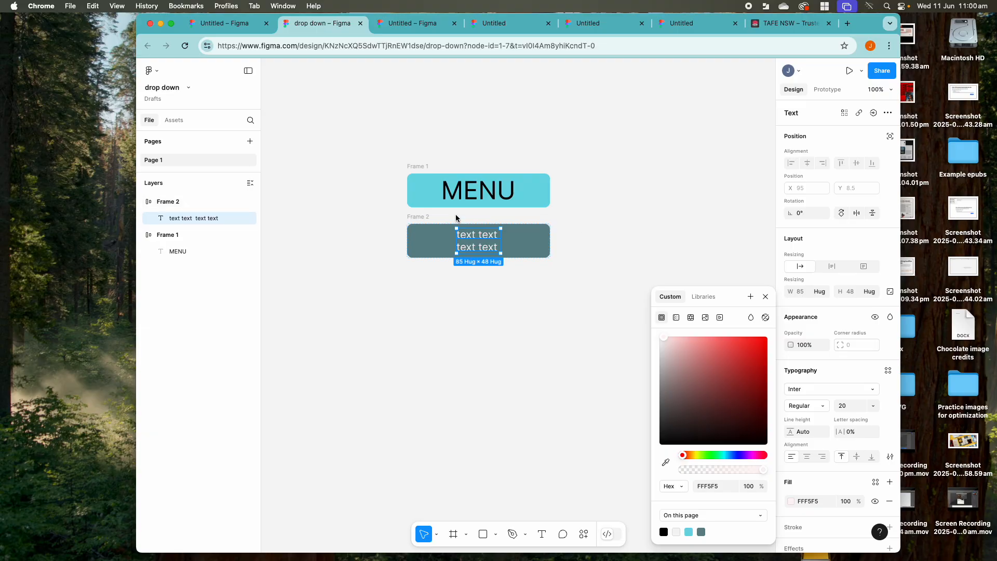
# Step: Duplicate the dark item frame beneath itself at about Y -91 and give the copy a lighter A9CBCF fill
pyautogui.click(420, 218)
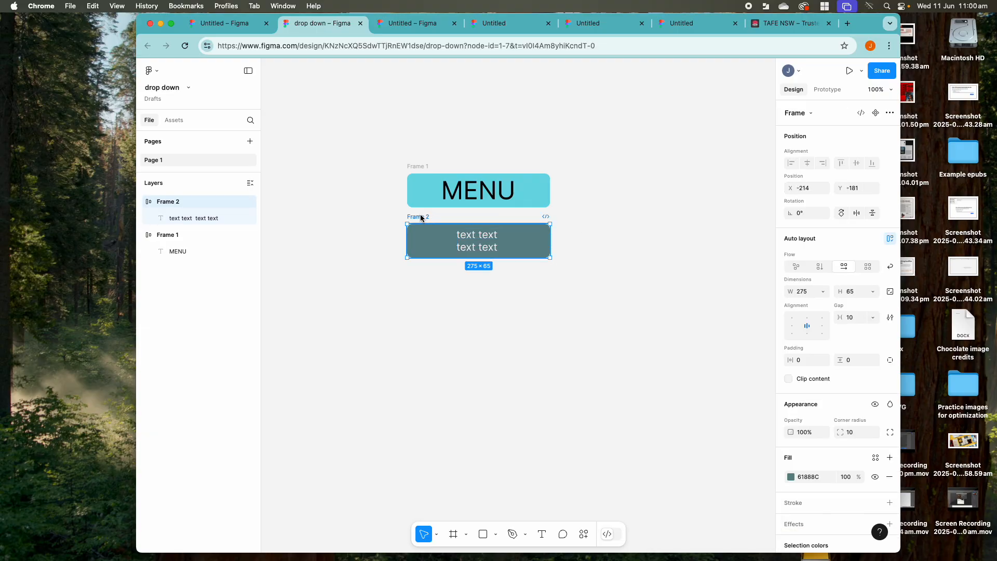
pyautogui.moveTo(420, 218); pyautogui.dragTo(424, 267)
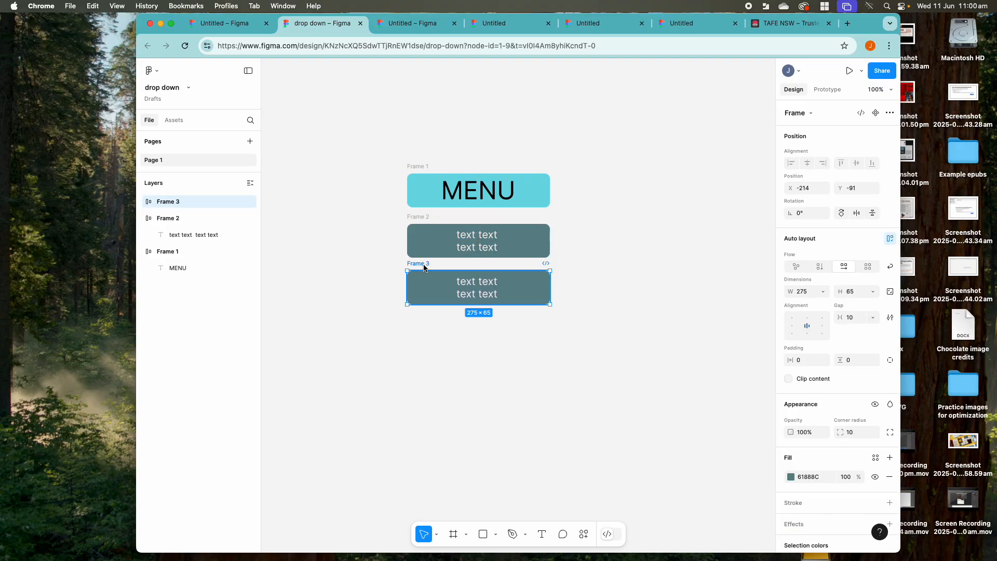
pyautogui.doubleClick(466, 283)
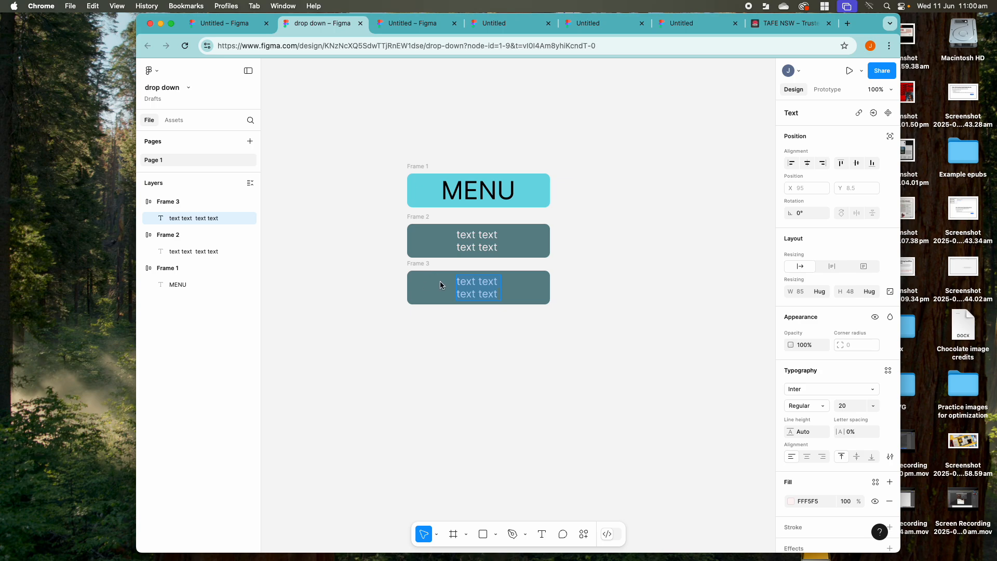
pyautogui.press('Escape')
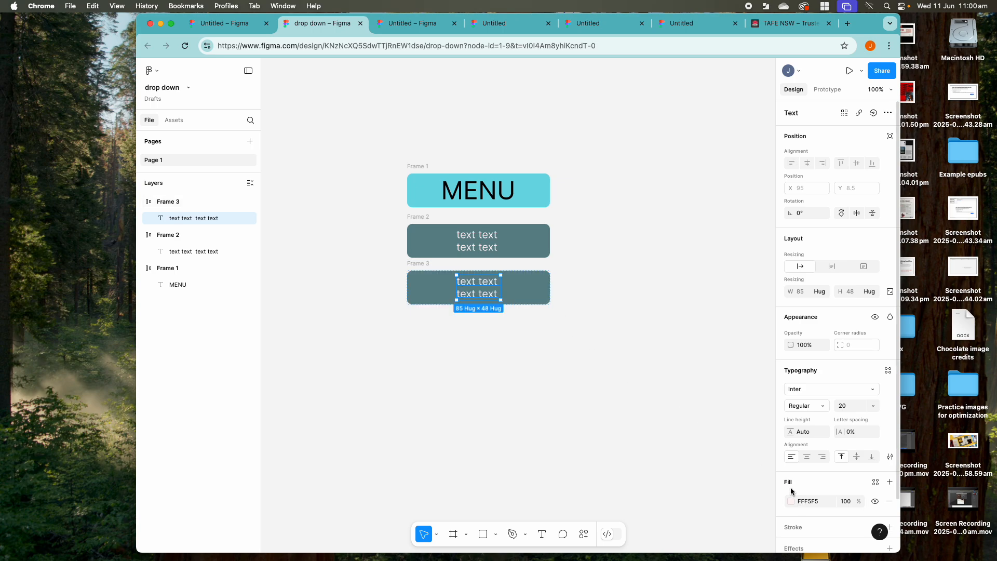
pyautogui.press('Escape')
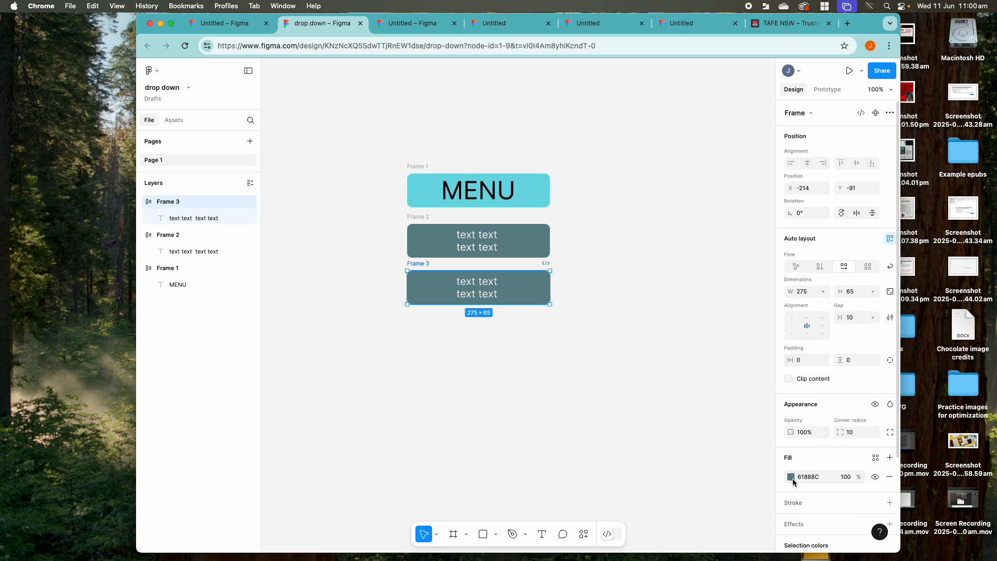
pyautogui.click(791, 476)
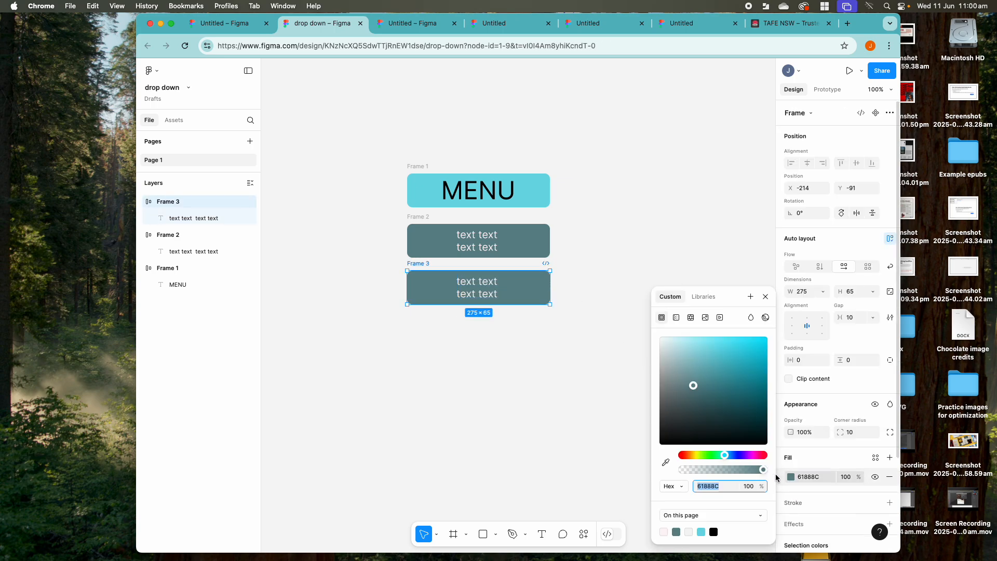
pyautogui.click(679, 360)
pyautogui.click(413, 229)
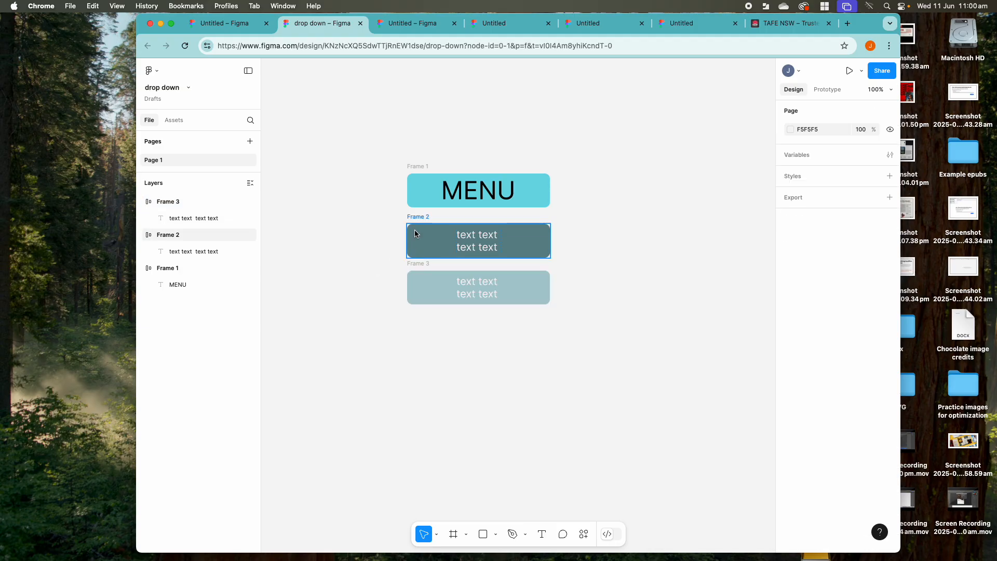
# Step: Move the dark item frame down against the lighter one and wrap both items in a new frame
pyautogui.moveTo(421, 230); pyautogui.dragTo(566, 330)
pyautogui.click(382, 242)
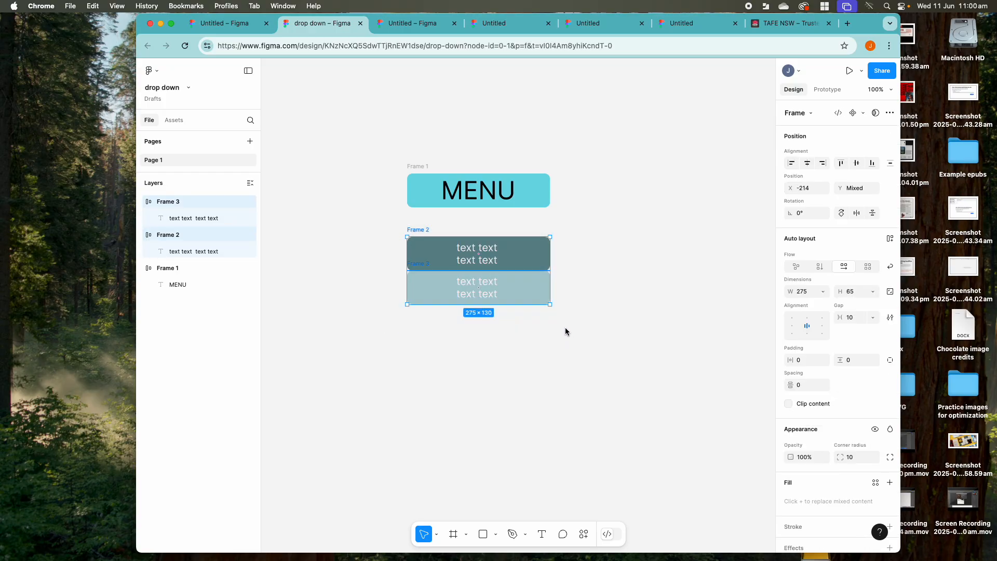
pyautogui.rightClick(540, 295)
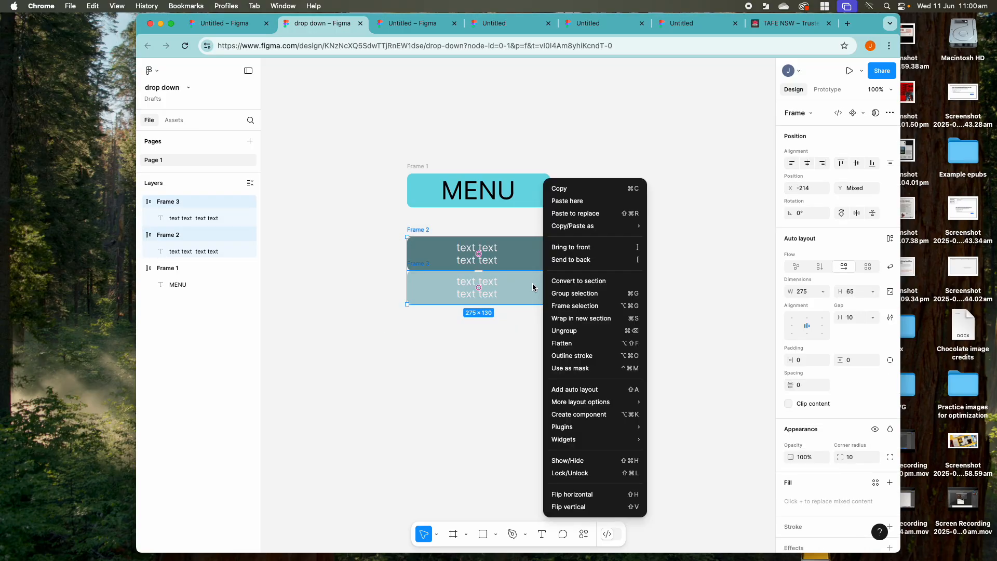
pyautogui.click(552, 306)
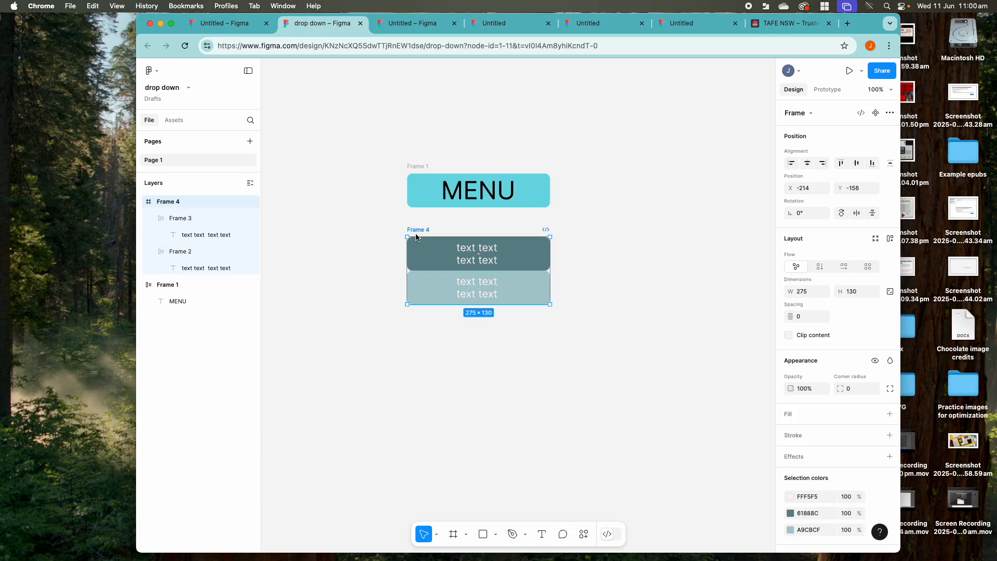
# Step: Rename the frame holding the two items "drop down" and the MENU button's frame "MEnu"
pyautogui.doubleClick(420, 229)
pyautogui.press('BackSpace')
pyautogui.write('drop down')
pyautogui.click(418, 166)
pyautogui.doubleClick(418, 166)
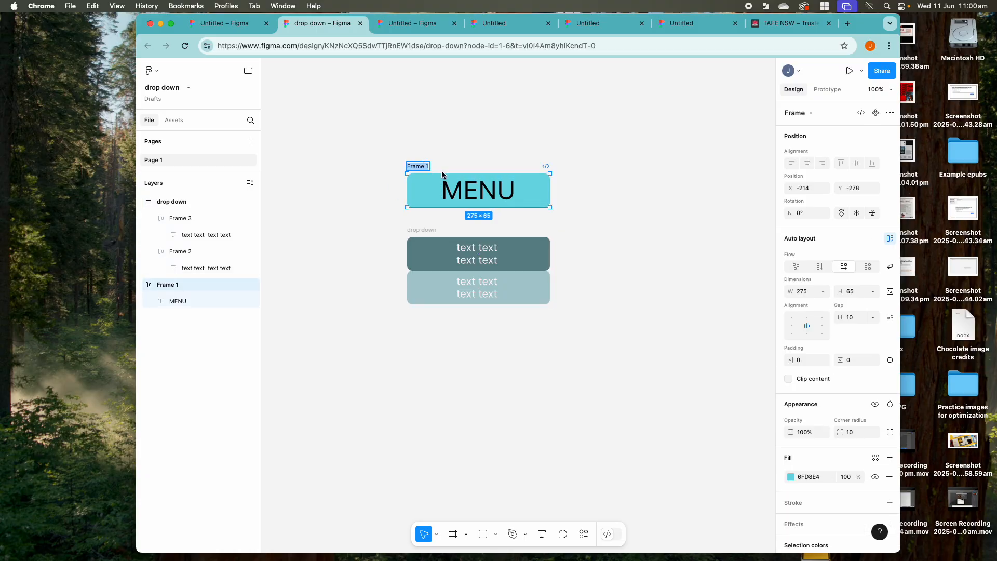
pyautogui.press('BackSpace')
pyautogui.write('MEnu')
pyautogui.click(435, 257)
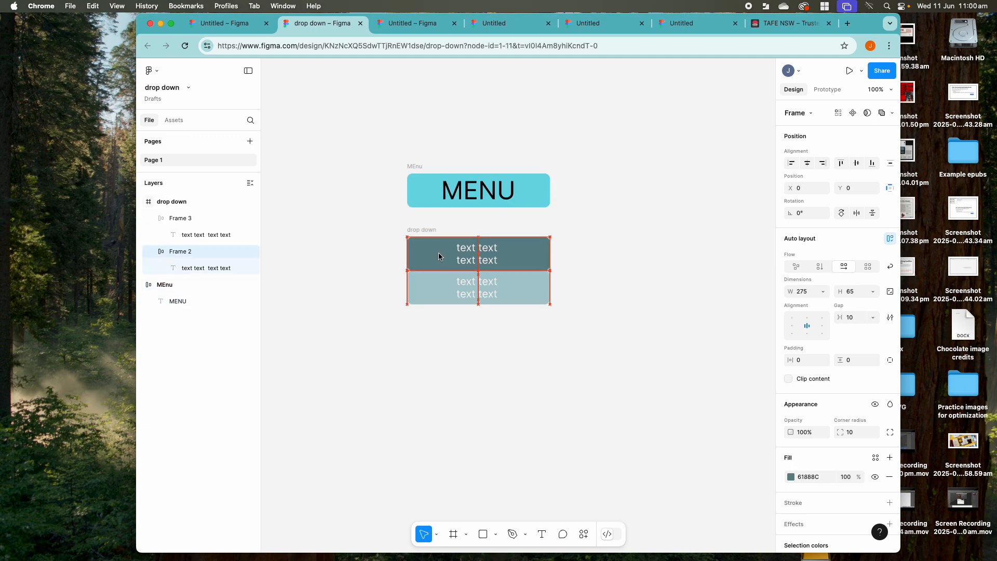
# Step: Move the drop down frame up against the underside of the MENU button, at Y -213
pyautogui.click(398, 239)
pyautogui.moveTo(414, 233); pyautogui.dragTo(417, 197)
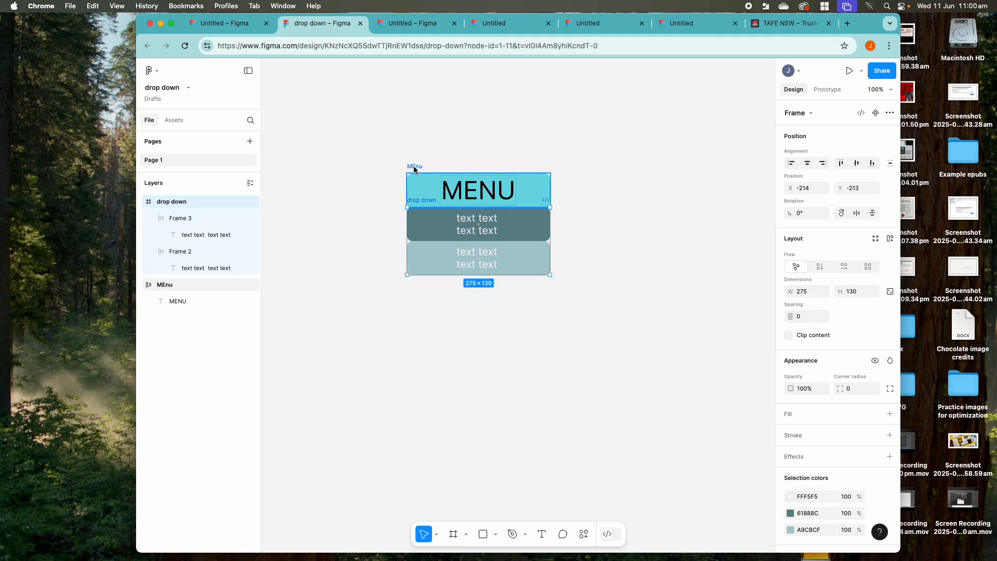
# Step: Combine the MEnu and drop down frames into one component and add a second variant to it
pyautogui.click(398, 155)
pyautogui.moveTo(395, 158); pyautogui.dragTo(569, 296)
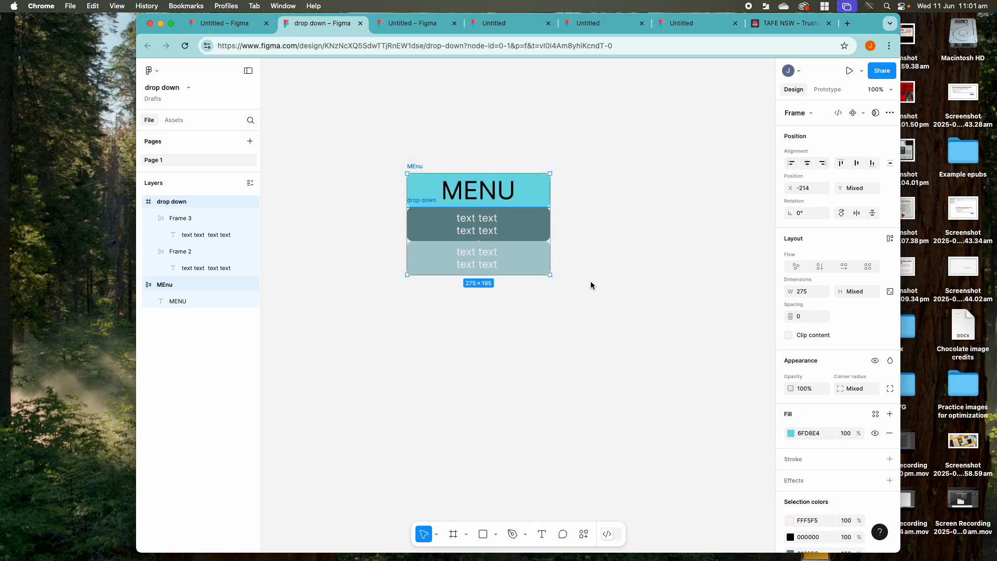
pyautogui.click(853, 114)
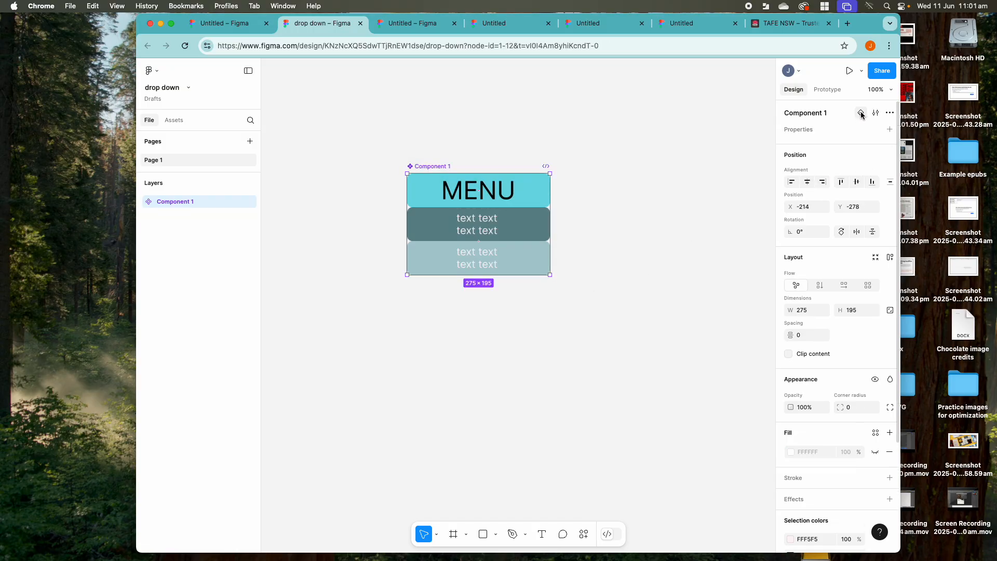
pyautogui.click(861, 114)
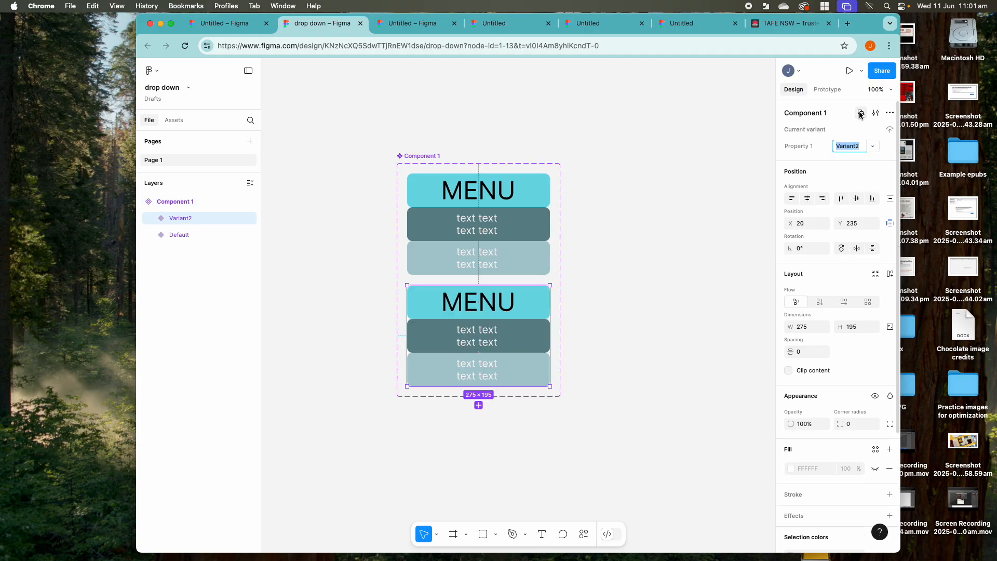
# Step: Turn on Clip content for the Default variant
pyautogui.click(508, 382)
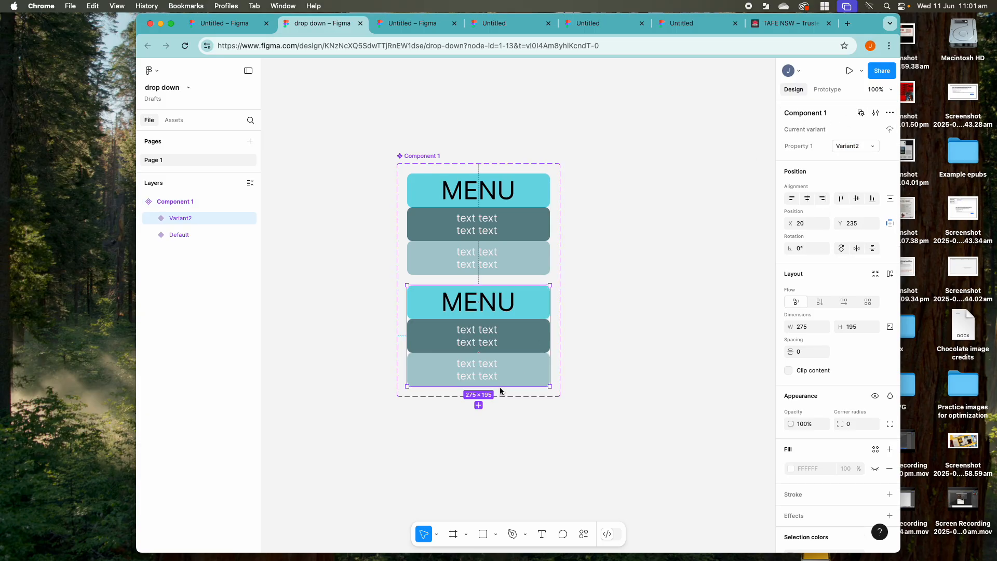
pyautogui.click(484, 266)
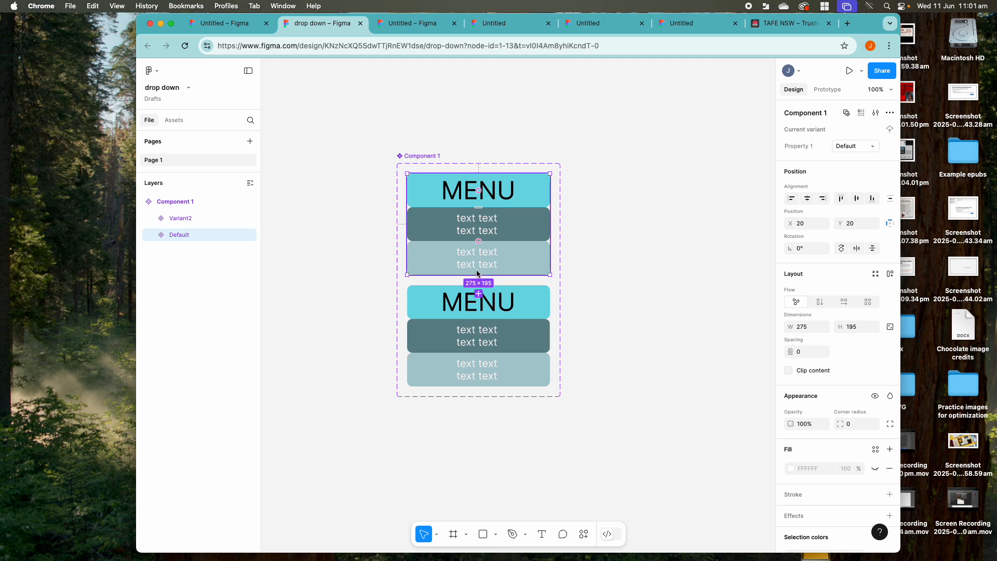
pyautogui.click(789, 371)
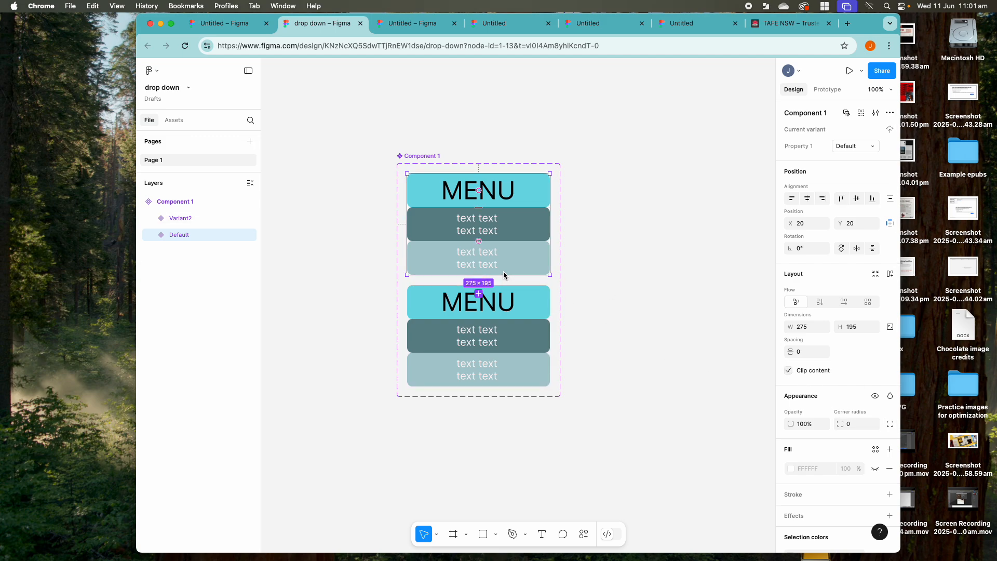
# Step: Add auto layout to the Default variant and to Variant2 of the menu component
pyautogui.moveTo(503, 274)
pyautogui.mouseDown()
pyautogui.moveTo(502, 260)
pyautogui.moveTo(500, 272)
pyautogui.mouseUp()
pyautogui.click(566, 251)
pyautogui.click(522, 236)
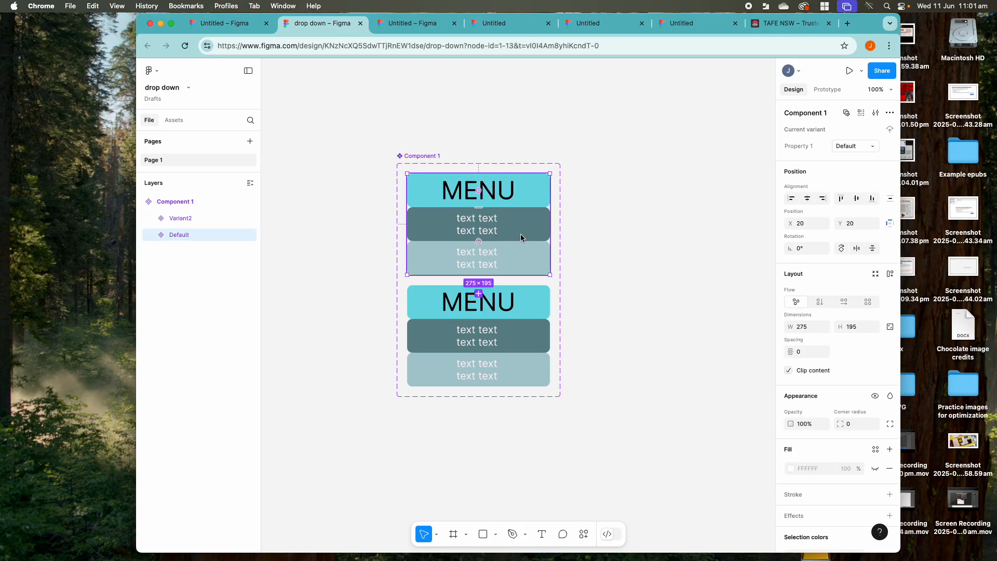
pyautogui.rightClick(514, 268)
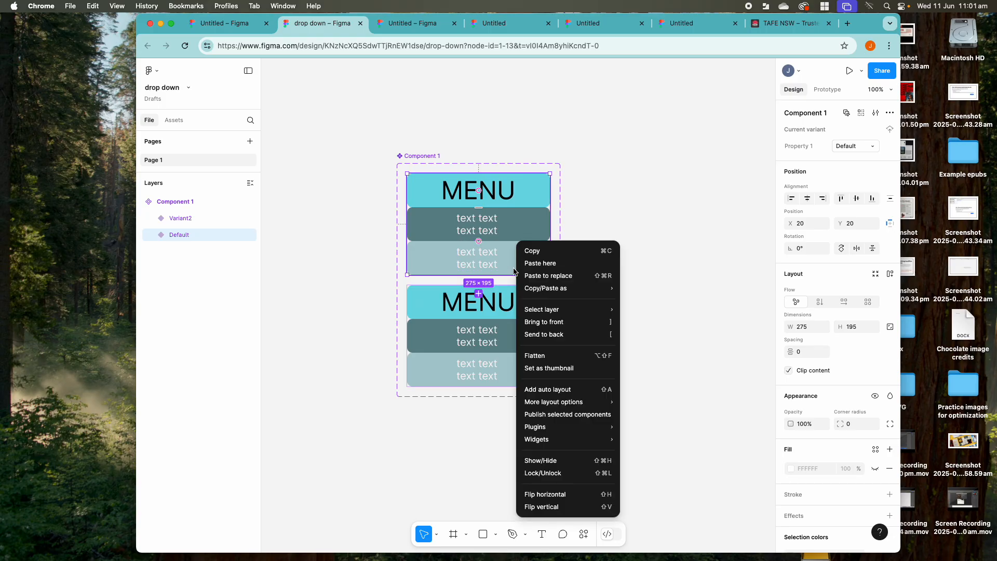
pyautogui.click(548, 390)
pyautogui.click(503, 308)
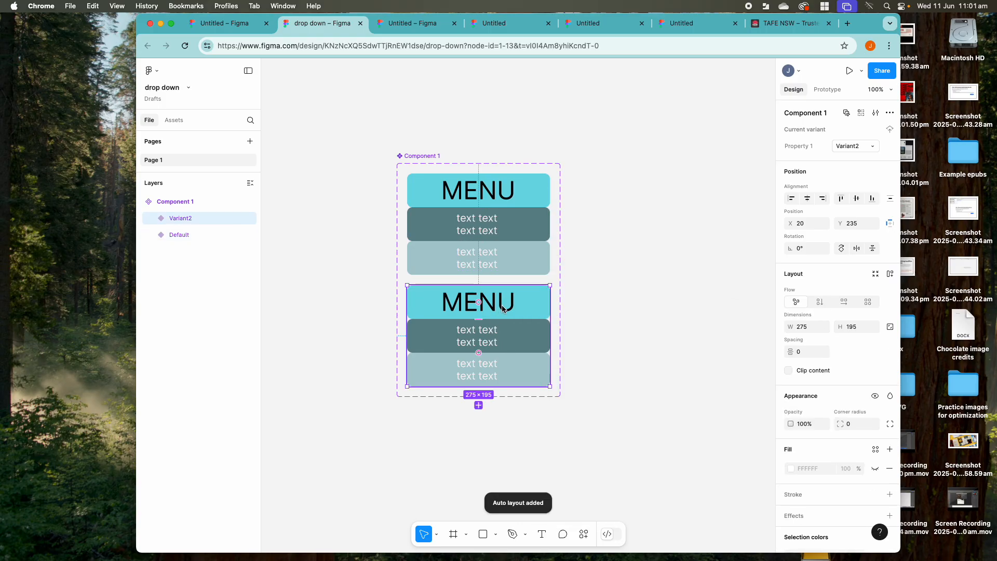
pyautogui.rightClick(504, 310)
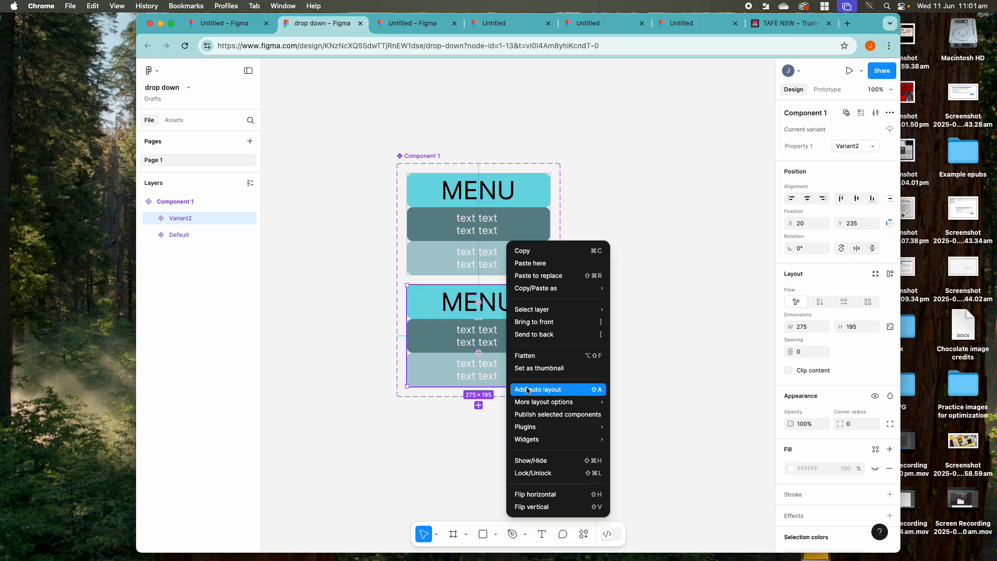
pyautogui.click(527, 390)
# Step: Shrink the Default variant's height to 65 so it clips to the MENU button, and list the assets created in this file
pyautogui.click(475, 224)
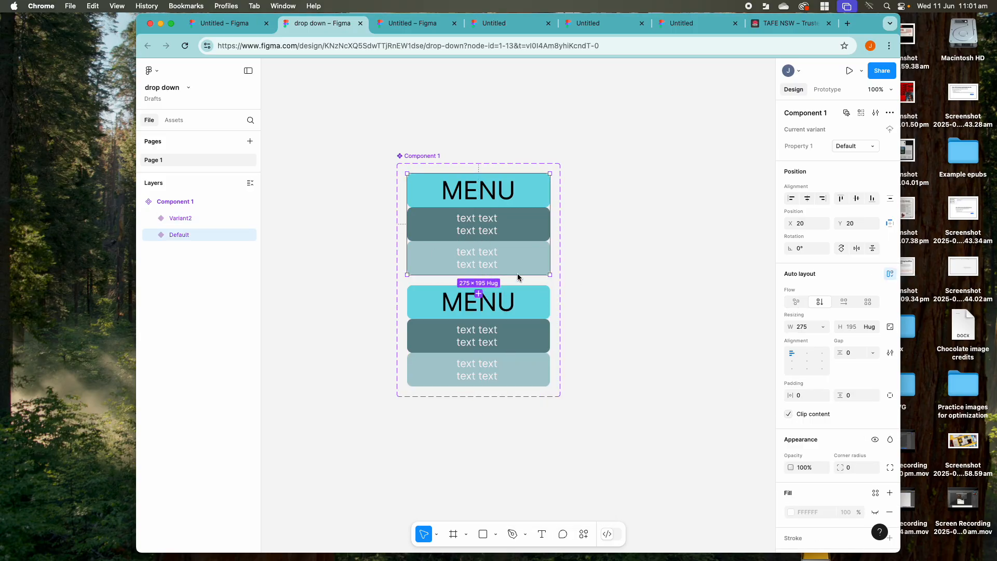
pyautogui.moveTo(492, 275); pyautogui.dragTo(490, 211)
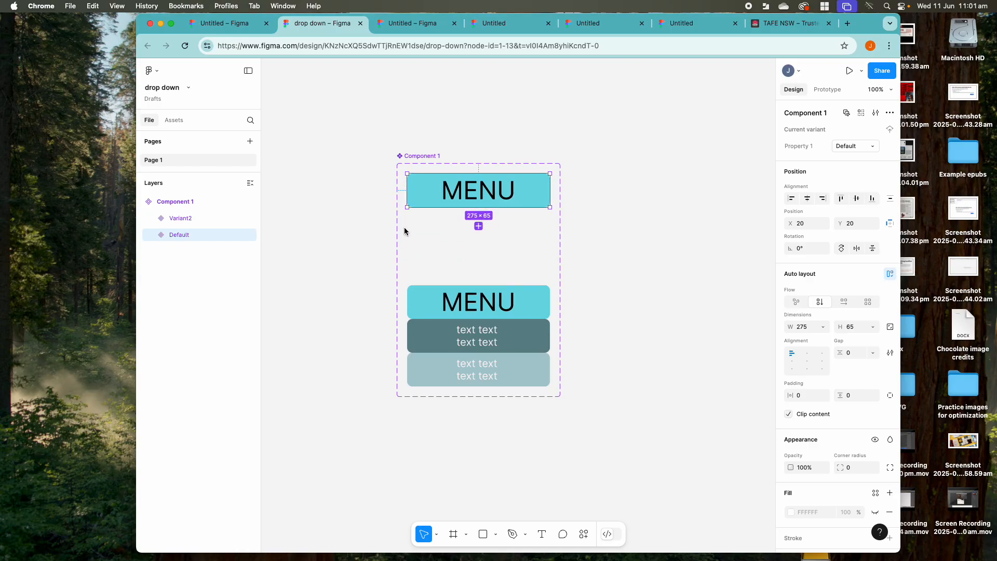
pyautogui.click(175, 121)
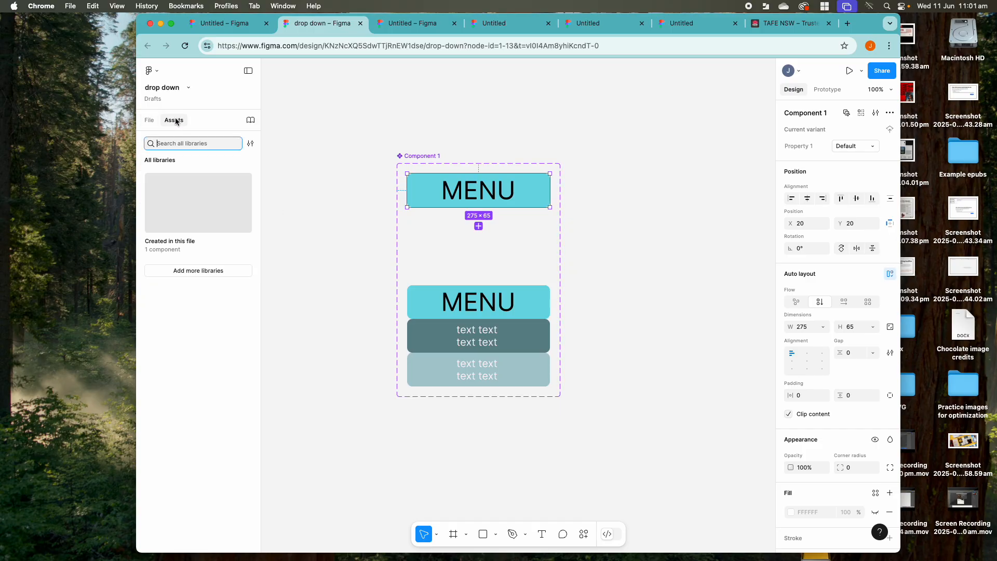
pyautogui.click(167, 242)
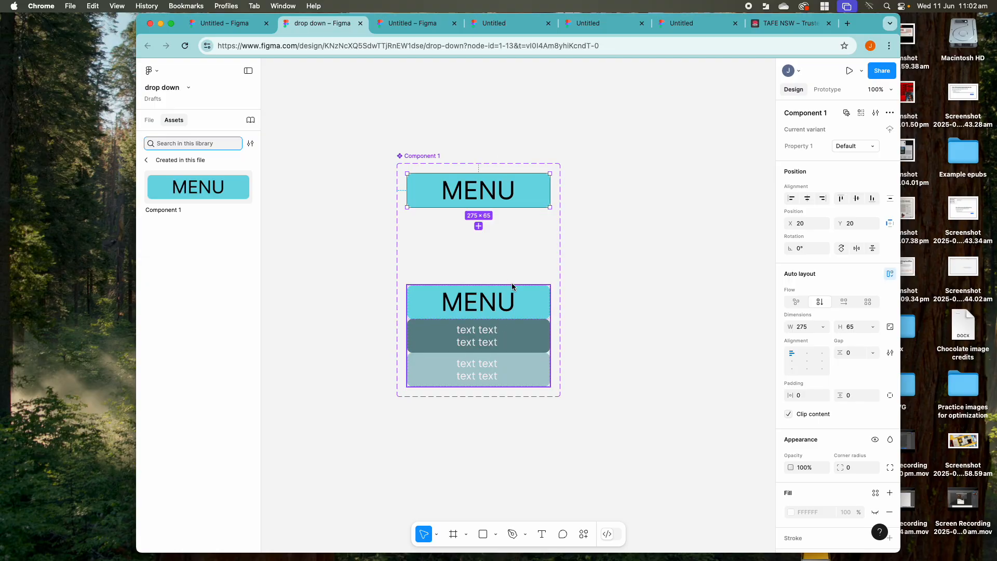
# Step: Connect the Default variant to Variant2 and Variant2 back to Default with instant on-click Change to interactions
pyautogui.click(546, 187)
pyautogui.click(826, 89)
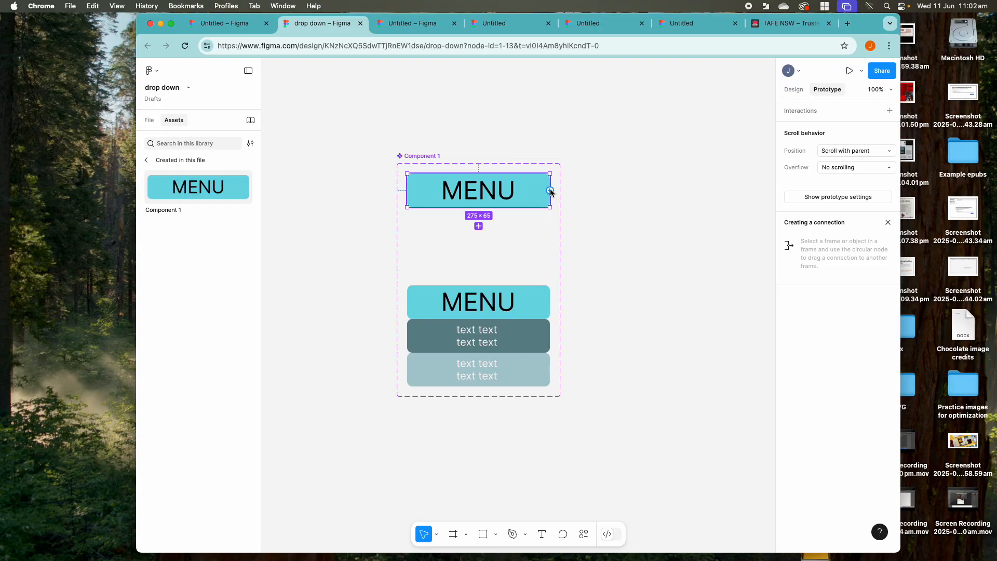
pyautogui.moveTo(551, 192); pyautogui.dragTo(547, 323)
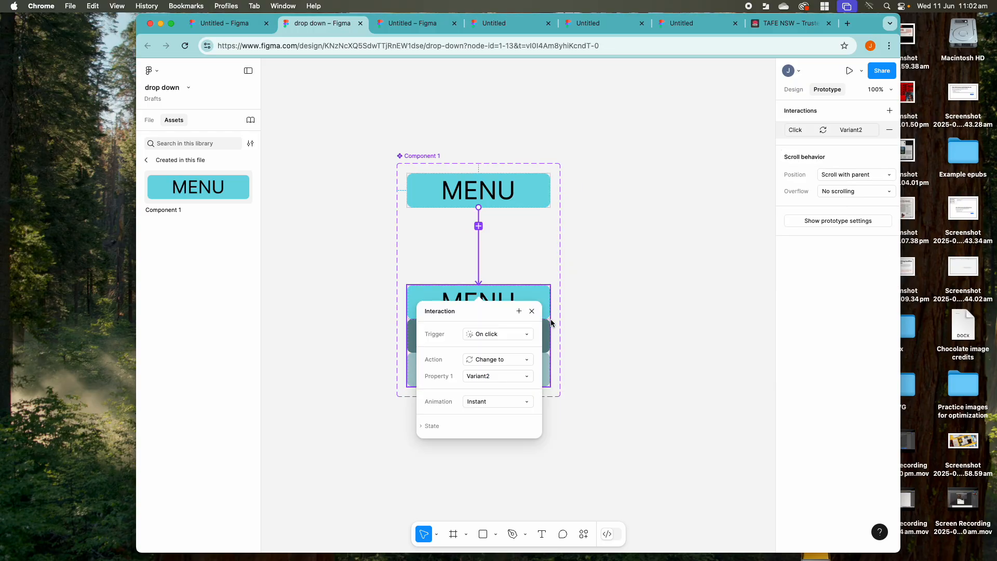
pyautogui.click(414, 296)
pyautogui.moveTo(406, 336); pyautogui.dragTo(406, 201)
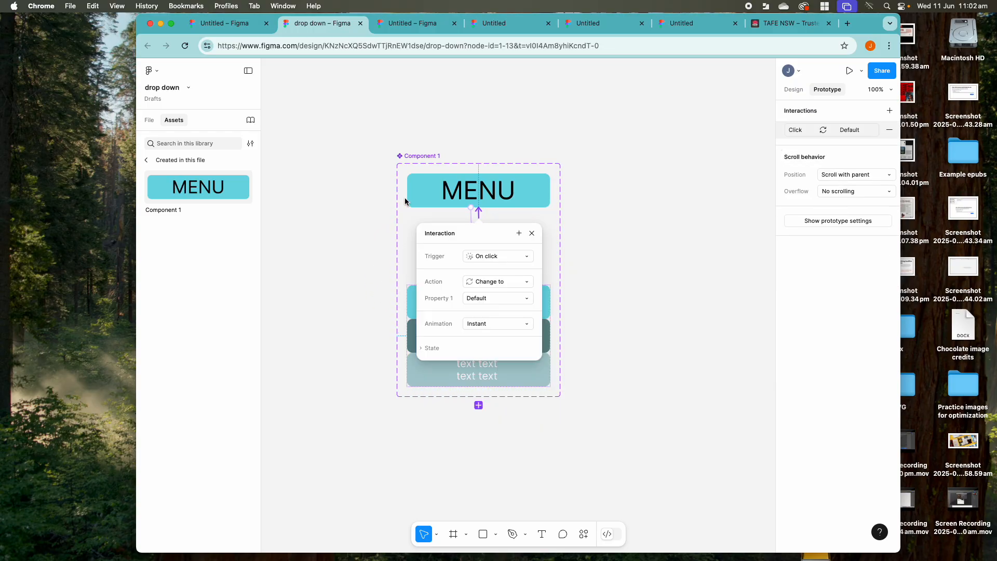
pyautogui.click(673, 317)
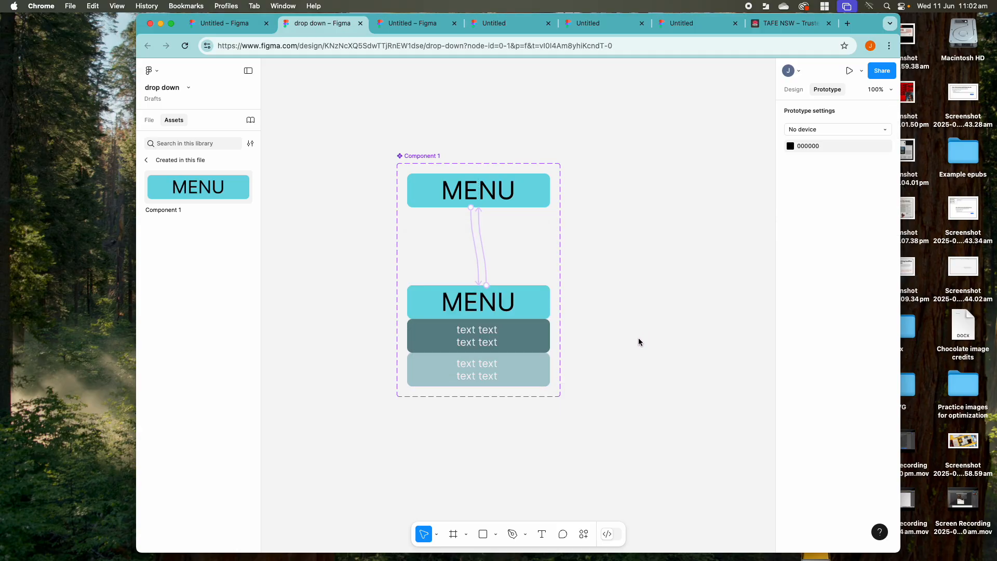
# Step: Create an iPhone 16 frame beside the component and place an instance of Component 1 near its upper edge
pyautogui.moveTo(621, 291); pyautogui.dragTo(456, 214)
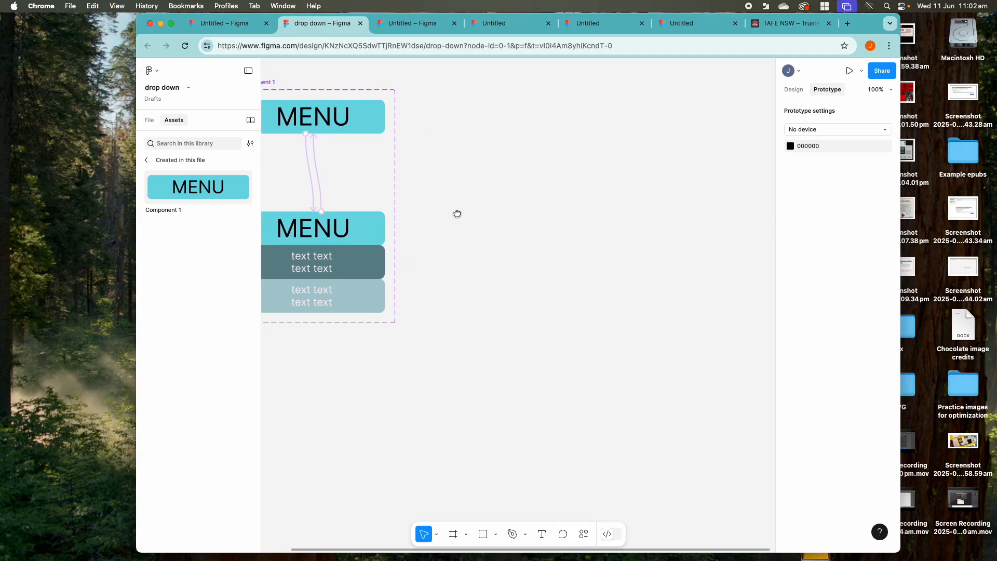
pyautogui.click(453, 534)
pyautogui.click(809, 180)
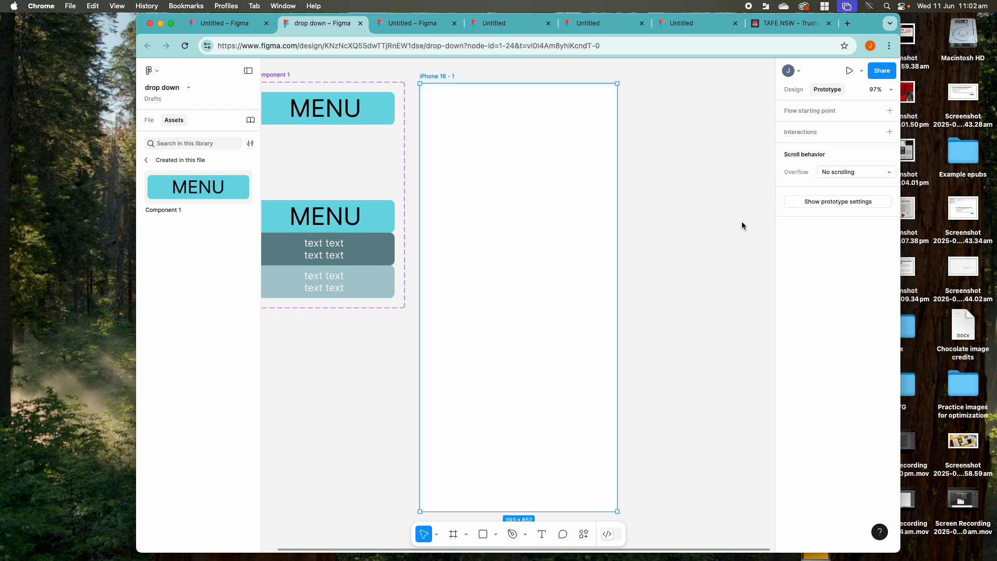
pyautogui.moveTo(165, 187); pyautogui.dragTo(471, 151)
# Step: Preview the iPhone 16 frame as a prototype and repeatedly expand and collapse the MENU drop-down
pyautogui.click(435, 76)
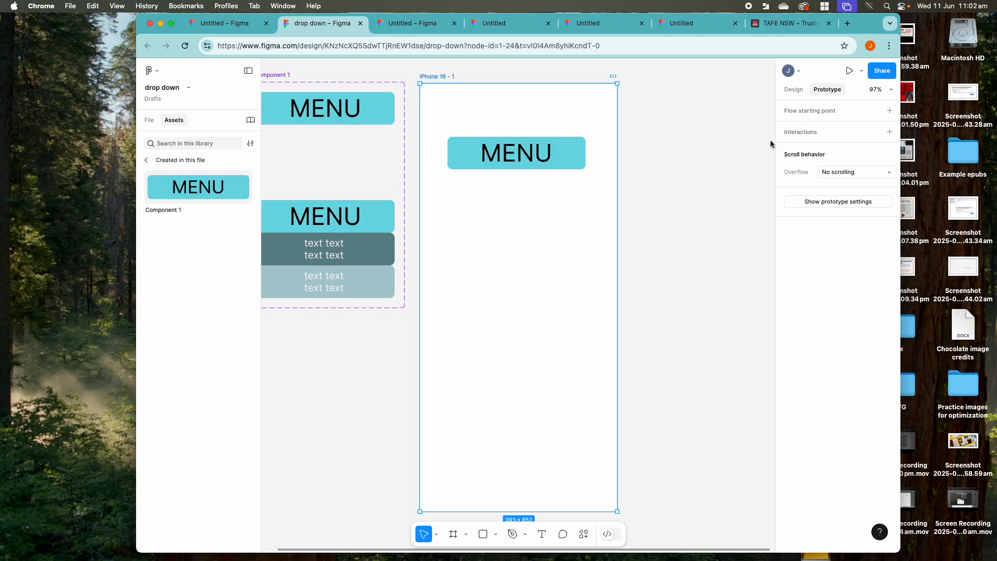
pyautogui.click(850, 72)
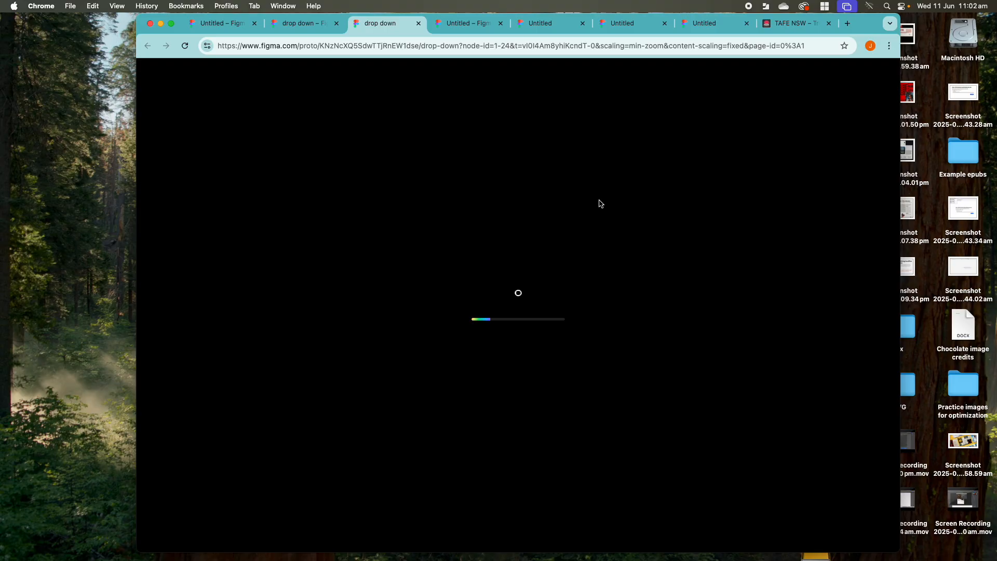
pyautogui.click(504, 161)
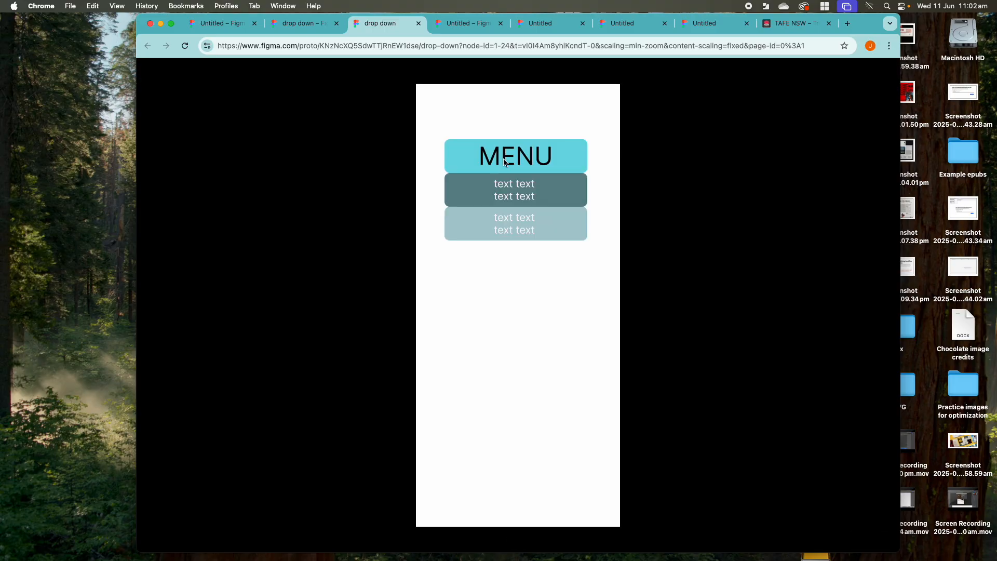
pyautogui.click(504, 161)
pyautogui.click(505, 161)
pyautogui.click(504, 161)
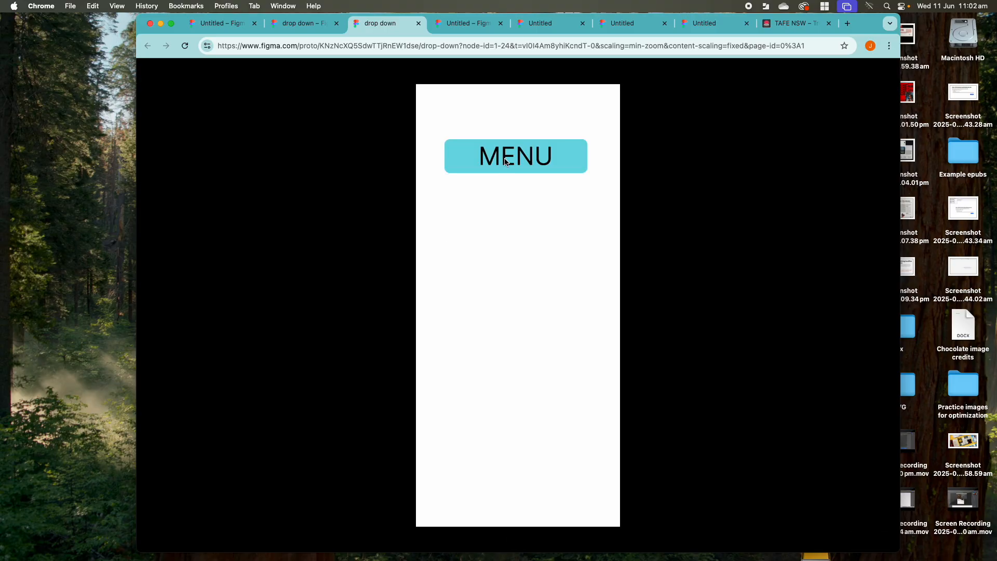
pyautogui.click(505, 161)
pyautogui.click(504, 161)
pyautogui.click(504, 161)
pyautogui.click(504, 161)
pyautogui.click(504, 161)
pyautogui.click(504, 161)
pyautogui.click(505, 161)
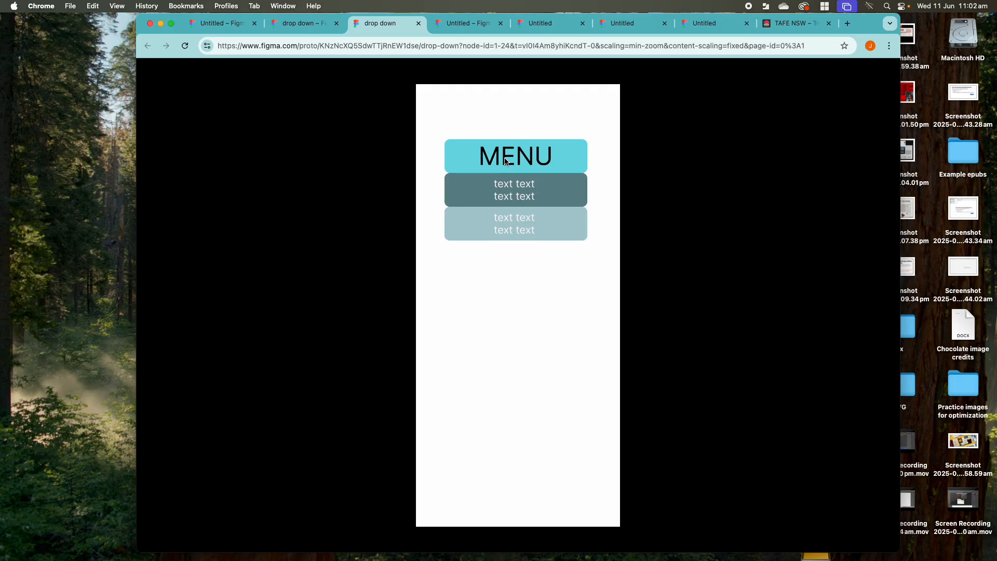
pyautogui.click(504, 161)
pyautogui.click(505, 161)
pyautogui.click(504, 161)
pyautogui.click(504, 161)
pyautogui.click(504, 161)
pyautogui.click(504, 161)
pyautogui.click(504, 161)
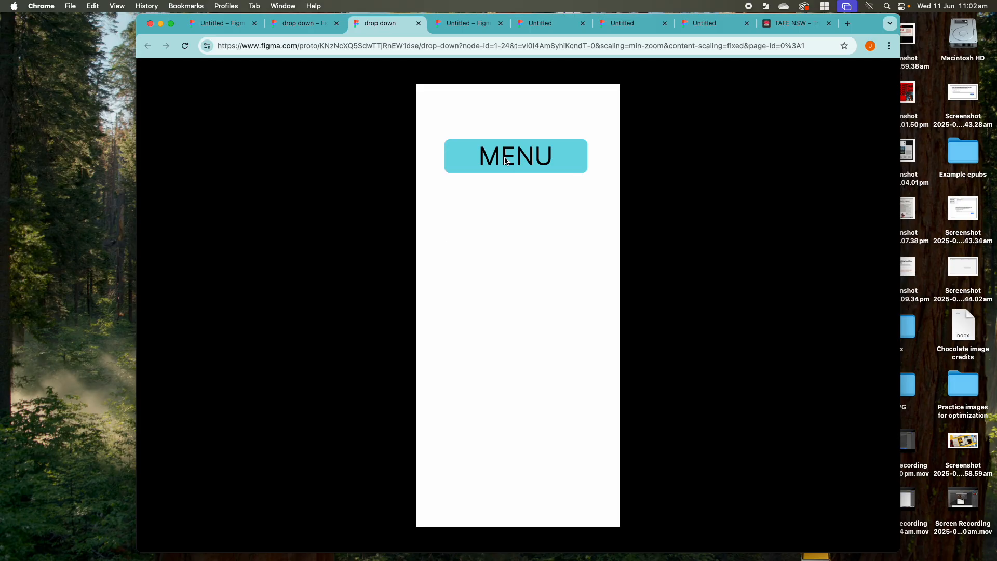
pyautogui.click(505, 161)
pyautogui.click(504, 161)
pyautogui.click(505, 161)
pyautogui.click(505, 161)
pyautogui.click(504, 161)
pyautogui.click(504, 161)
pyautogui.click(504, 161)
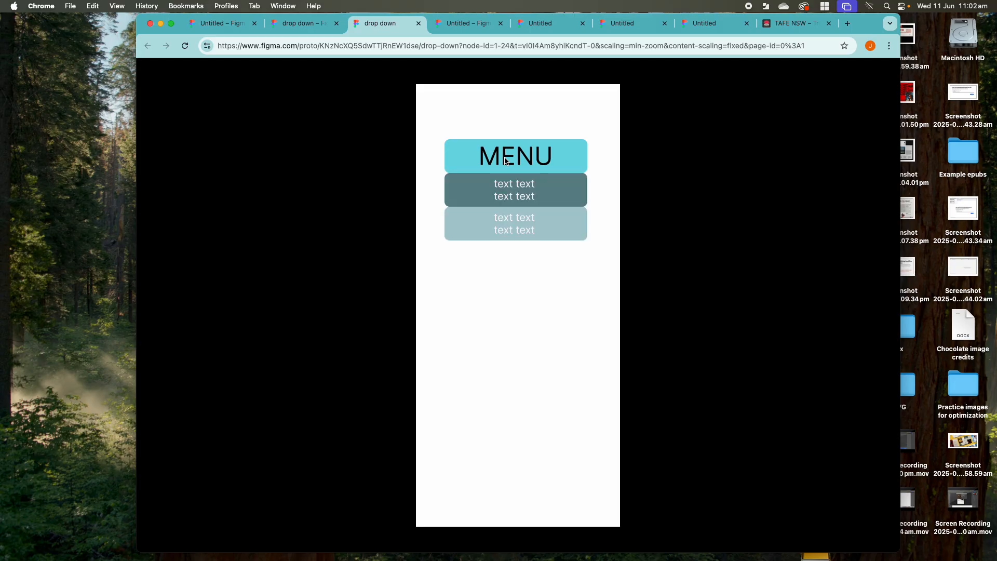
pyautogui.click(504, 161)
pyautogui.click(504, 161)
pyautogui.click(504, 161)
pyautogui.click(505, 161)
pyautogui.click(504, 161)
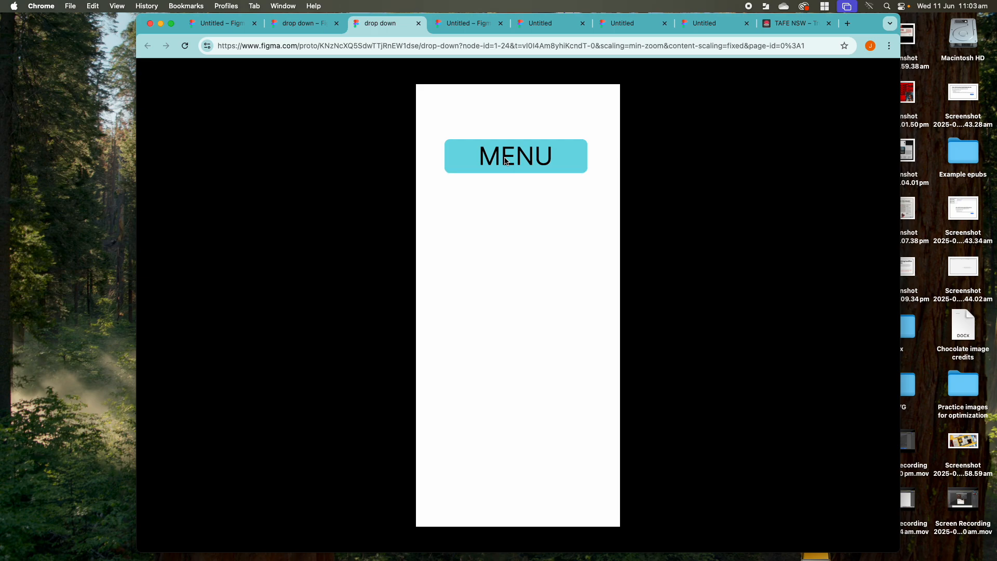
pyautogui.click(504, 161)
pyautogui.click(504, 161)
pyautogui.click(505, 161)
pyautogui.click(504, 161)
pyautogui.click(504, 161)
pyautogui.click(504, 161)
pyautogui.click(504, 161)
pyautogui.click(504, 161)
# Step: Return to the design file and stack three more instances of Component 1 below the first in the iPhone 16 frame
pyautogui.click(302, 30)
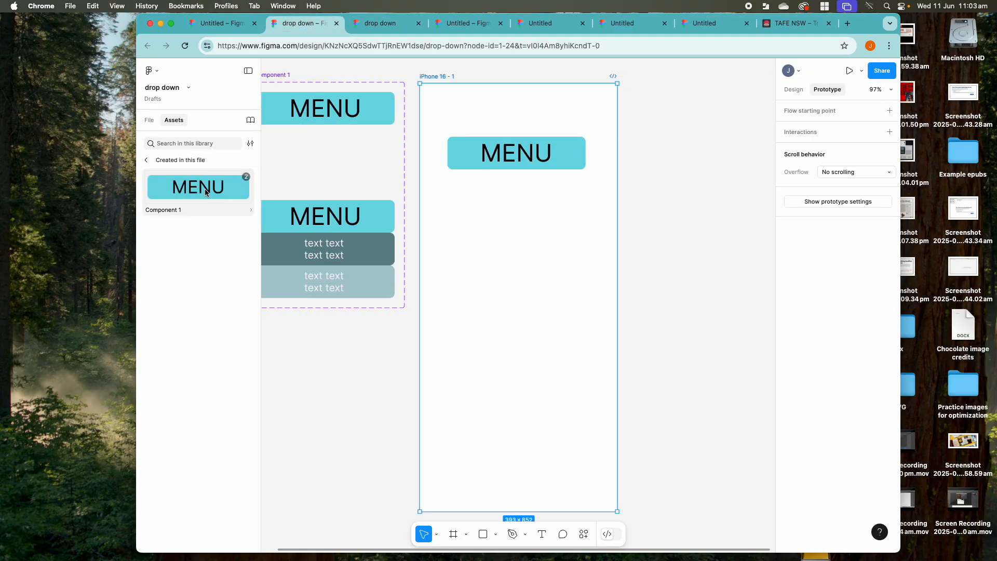
pyautogui.moveTo(201, 188); pyautogui.dragTo(522, 188)
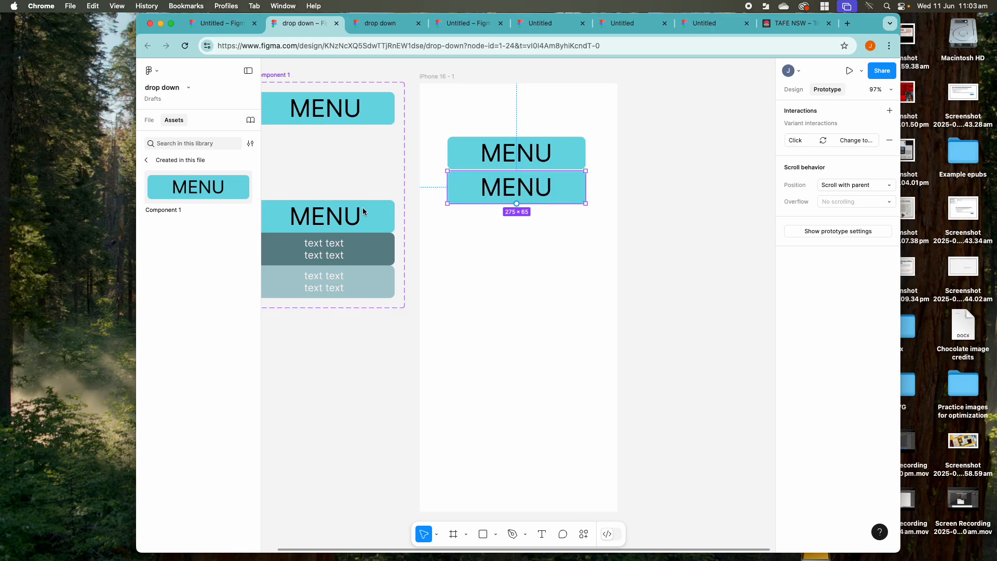
pyautogui.moveTo(203, 189); pyautogui.dragTo(552, 233)
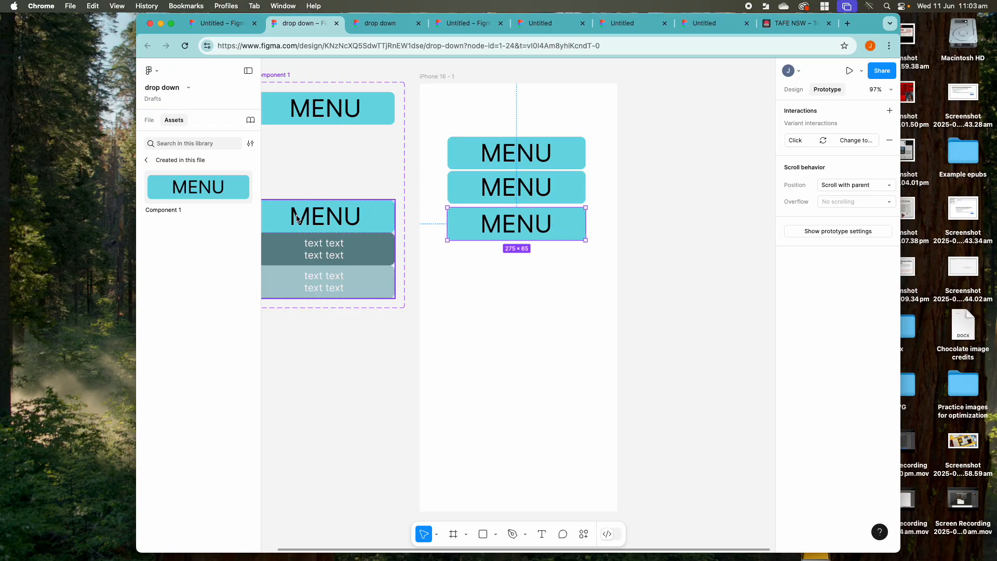
pyautogui.moveTo(240, 194); pyautogui.dragTo(565, 263)
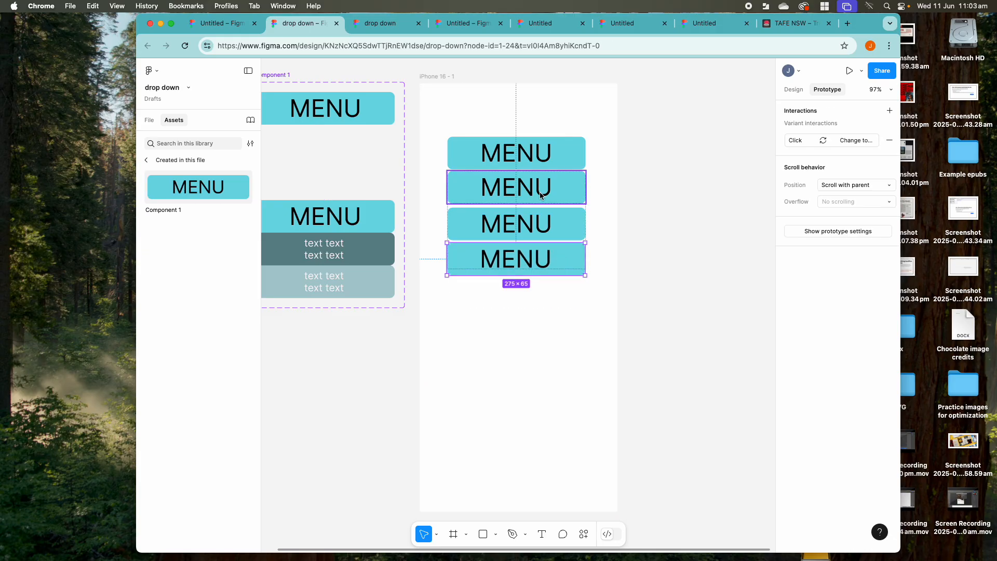
# Step: Select all four MENU instances in the iPhone 16 frame and add auto layout to them
pyautogui.click(520, 159)
pyautogui.keyDown('shift'); pyautogui.click(523, 183); pyautogui.keyUp('shift')
pyautogui.keyDown('shift'); pyautogui.click(519, 223); pyautogui.keyUp('shift')
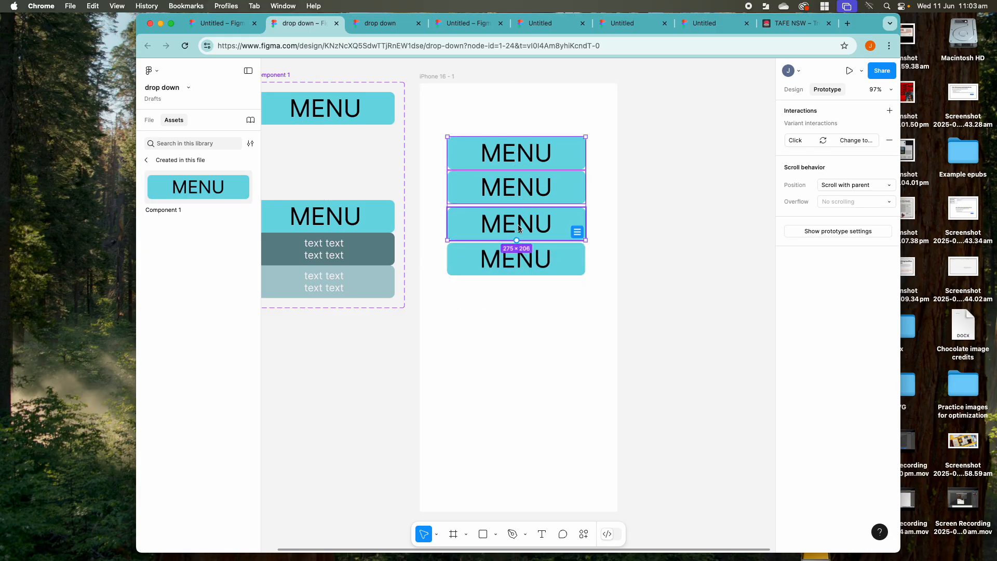
pyautogui.keyDown('shift'); pyautogui.click(520, 257); pyautogui.keyUp('shift')
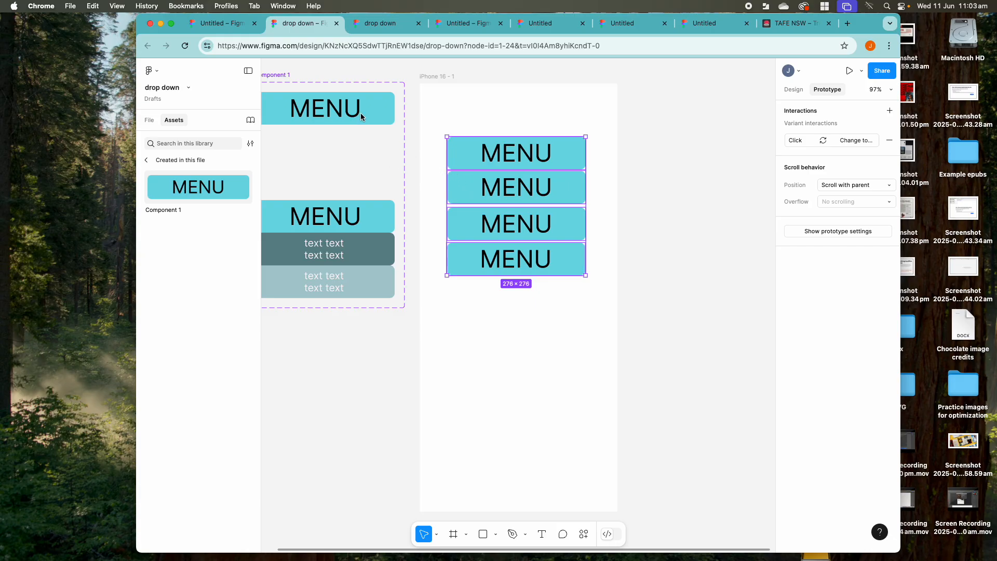
pyautogui.click(277, 77)
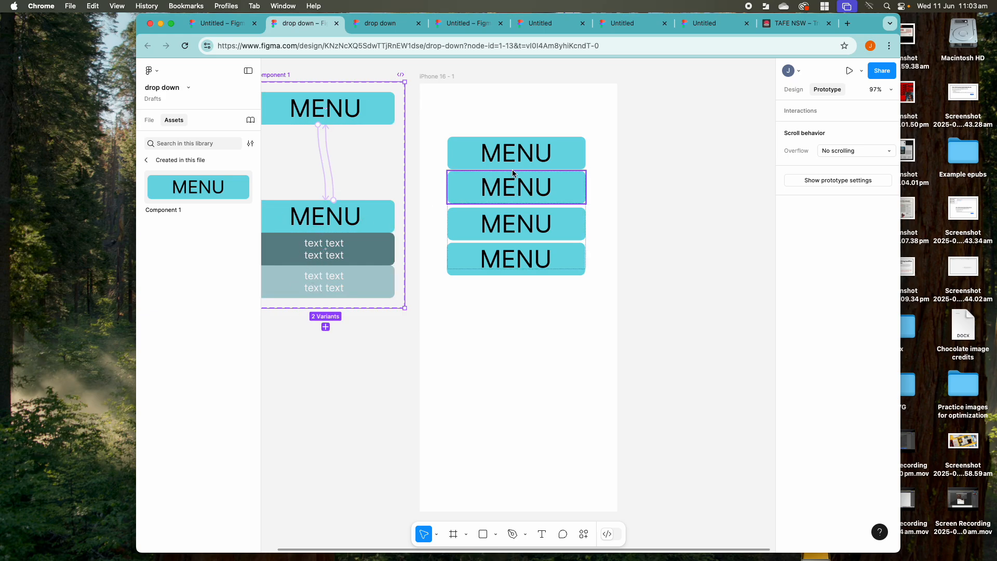
pyautogui.moveTo(440, 120); pyautogui.dragTo(592, 307)
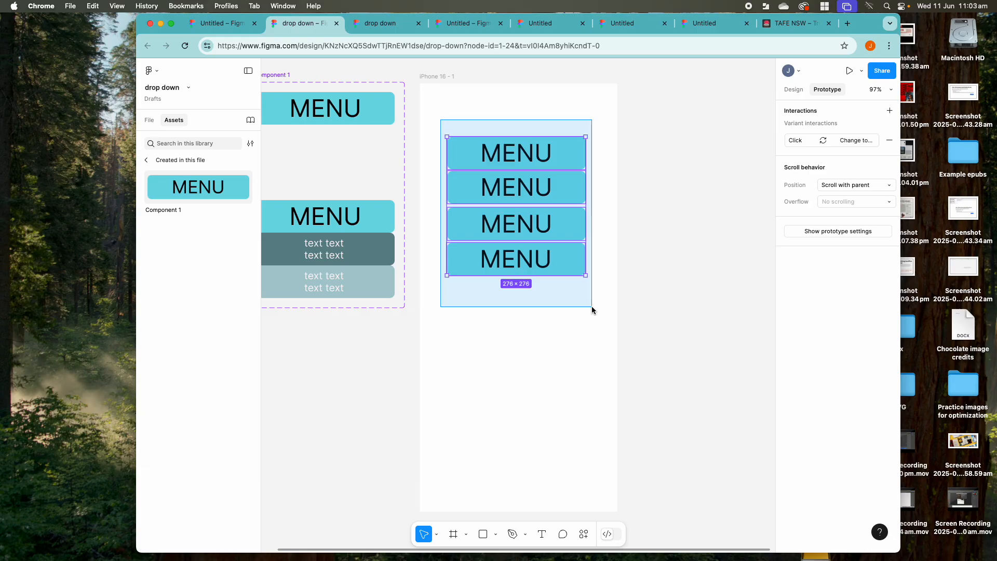
pyautogui.moveTo(591, 307); pyautogui.dragTo(591, 306)
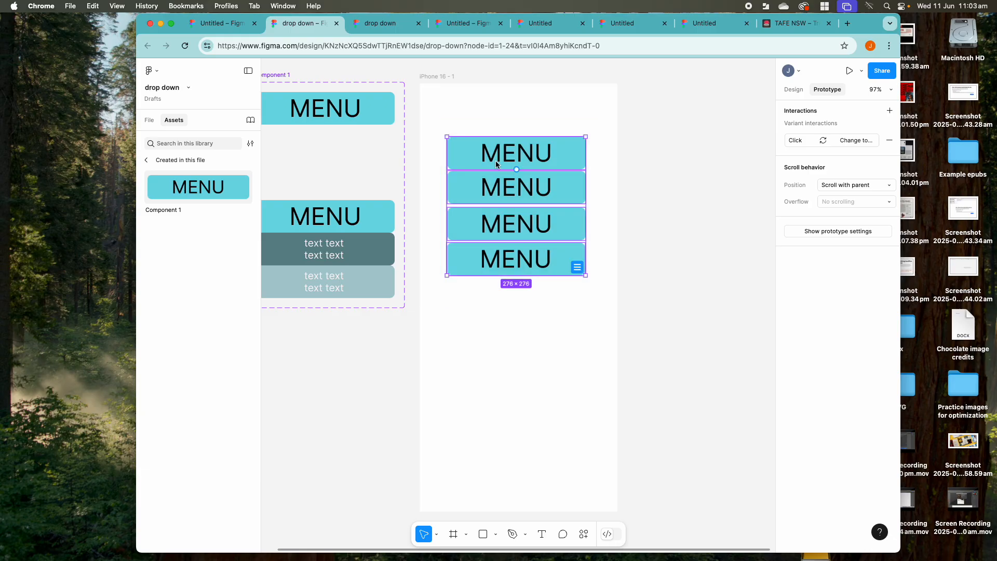
pyautogui.rightClick(528, 150)
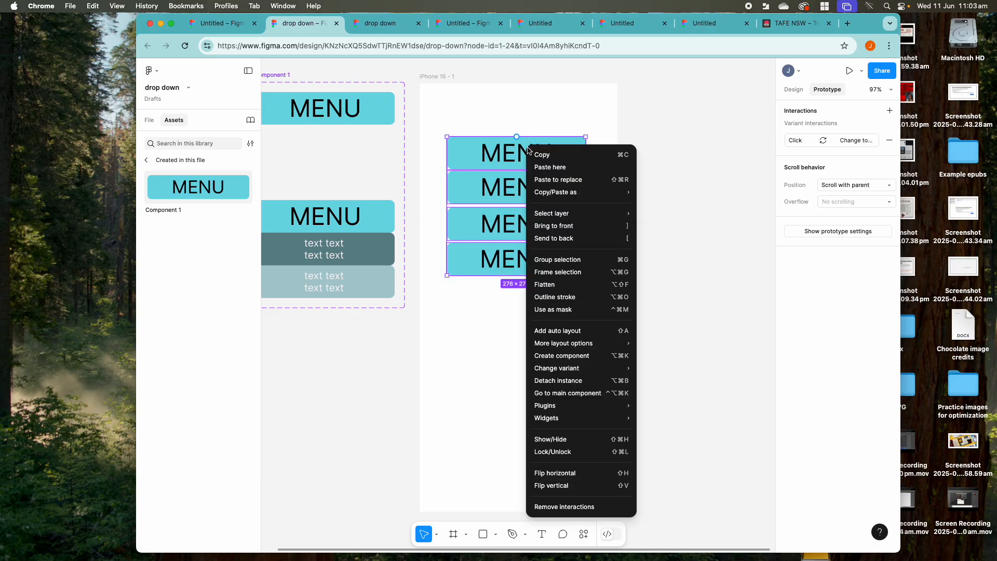
pyautogui.click(557, 331)
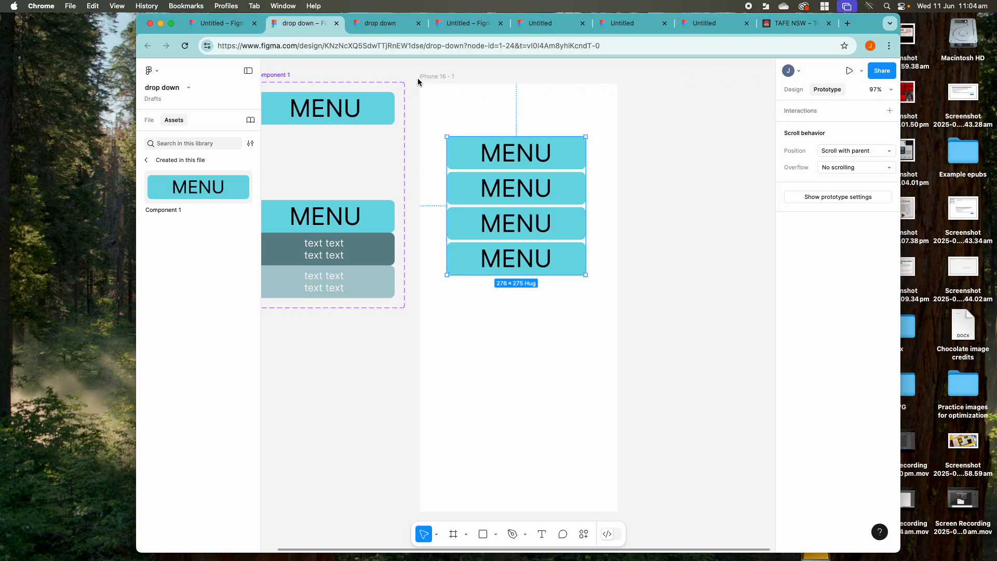
# Step: Preview the prototype of the iPhone 16 frame and expand the first MENU drop-down
pyautogui.press('Escape')
pyautogui.click(849, 70)
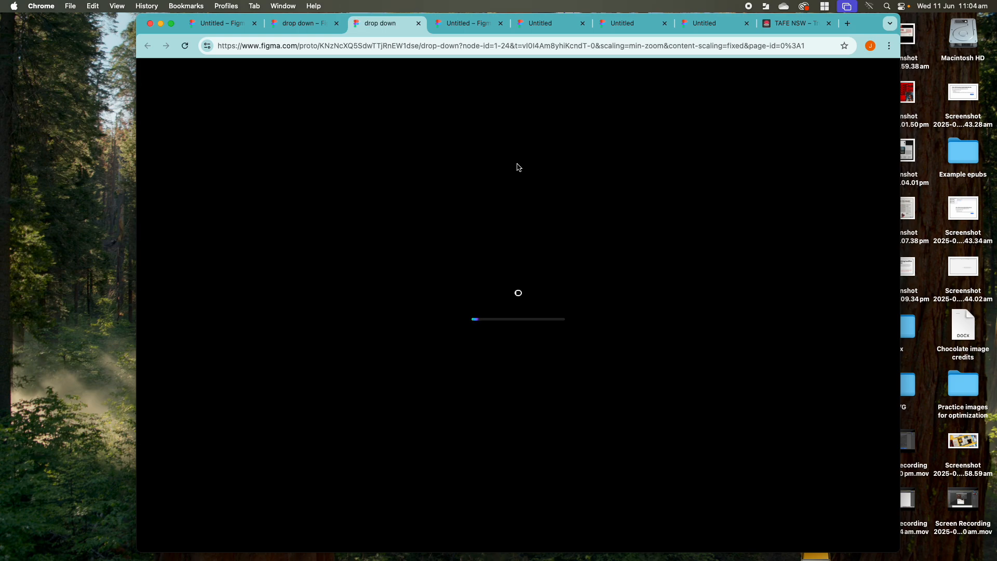
pyautogui.click(516, 163)
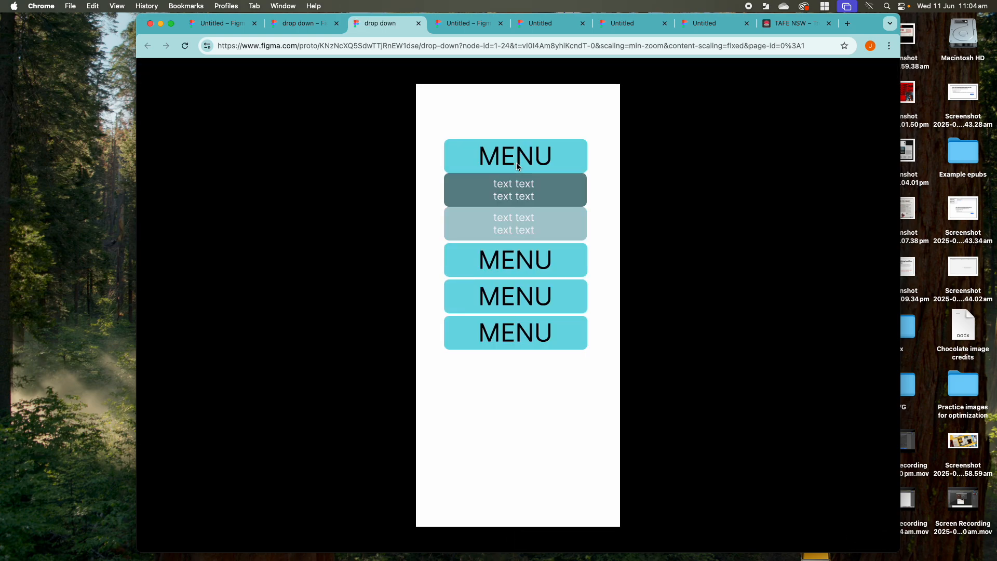
# Step: Test the first, second and third MENU drop-downs in the prototype by expanding and collapsing each one
pyautogui.click(516, 163)
pyautogui.click(516, 163)
pyautogui.click(516, 163)
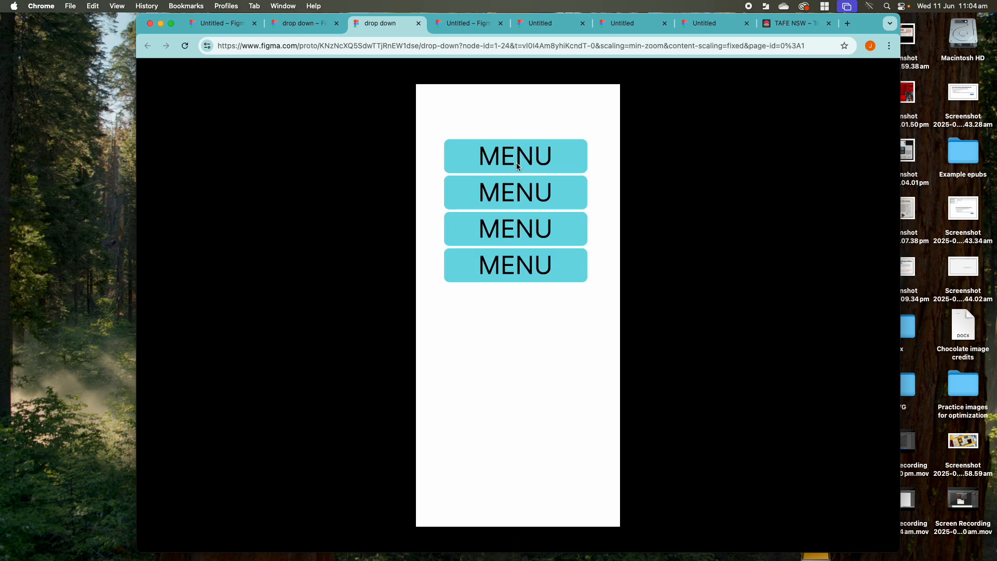
pyautogui.click(515, 202)
pyautogui.click(515, 202)
pyautogui.click(516, 202)
pyautogui.click(515, 201)
pyautogui.click(511, 230)
pyautogui.click(510, 230)
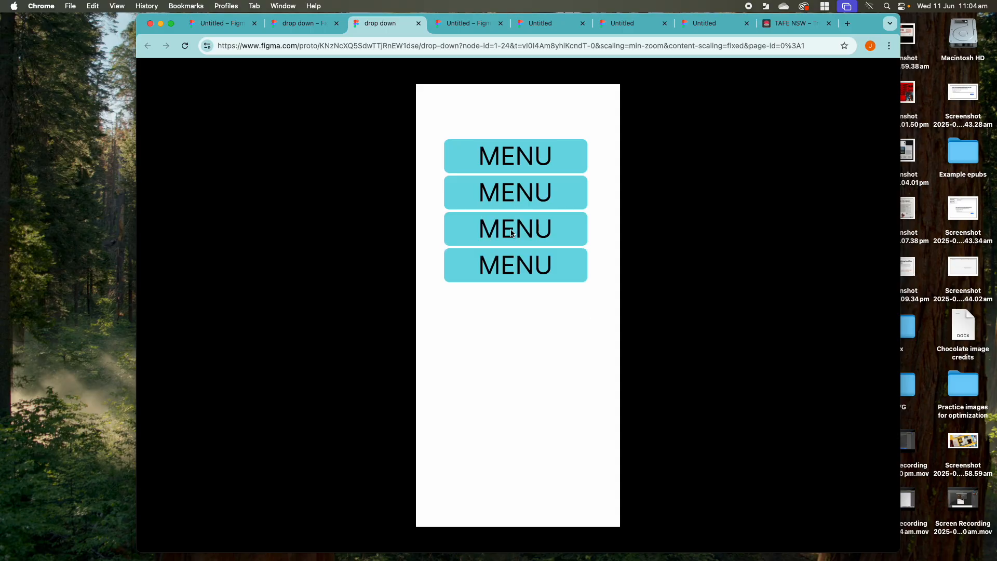
# Step: Repeatedly expand and collapse the fourth MENU drop-down in the prototype
pyautogui.click(513, 270)
pyautogui.click(513, 271)
pyautogui.click(512, 270)
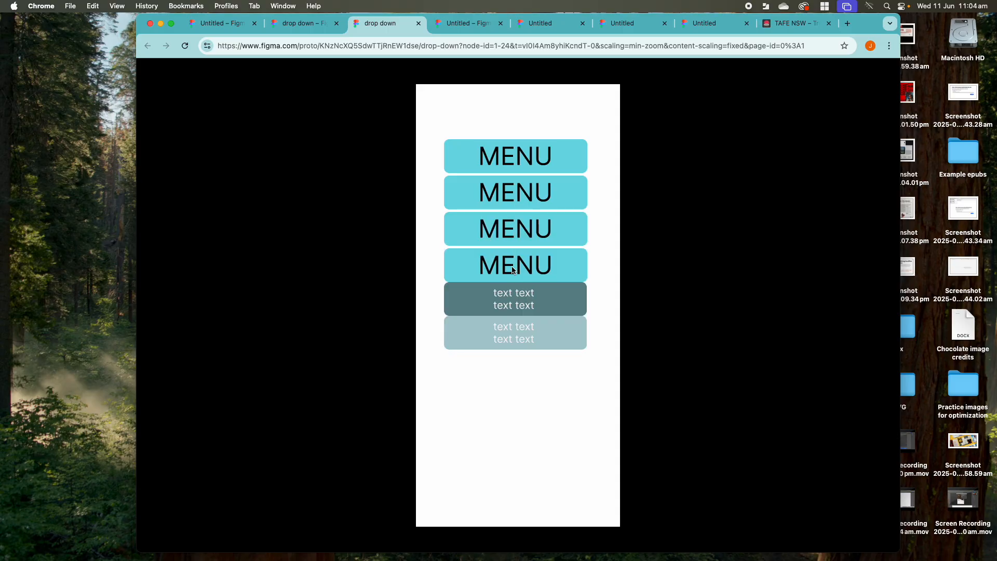
pyautogui.click(512, 270)
pyautogui.click(512, 270)
pyautogui.click(512, 270)
pyautogui.click(512, 270)
pyautogui.click(513, 270)
pyautogui.click(513, 270)
pyautogui.click(513, 270)
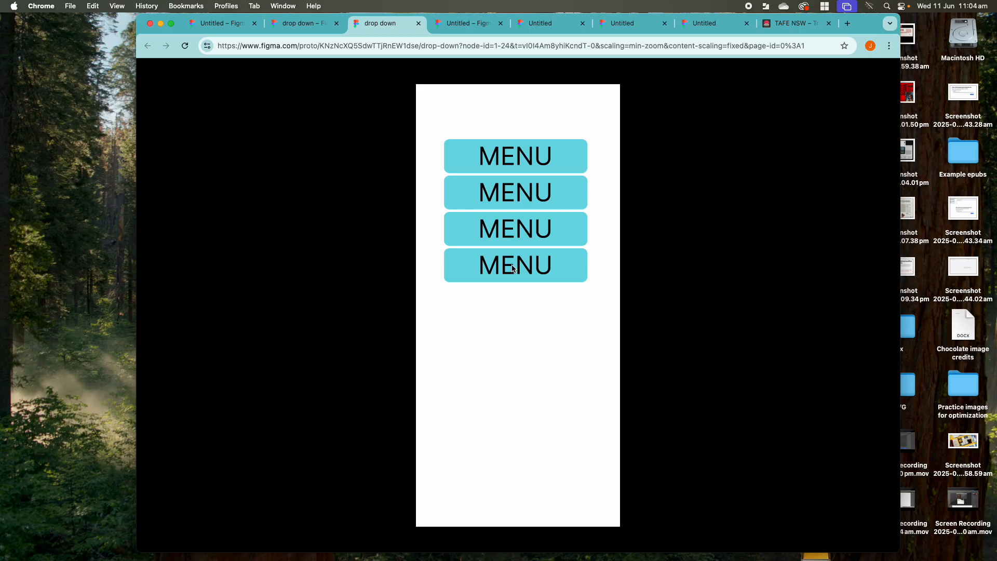
pyautogui.click(512, 268)
pyautogui.click(513, 268)
pyautogui.click(513, 268)
pyautogui.click(513, 268)
pyautogui.click(513, 268)
pyautogui.click(513, 268)
pyautogui.click(513, 268)
pyautogui.click(512, 268)
pyautogui.click(512, 268)
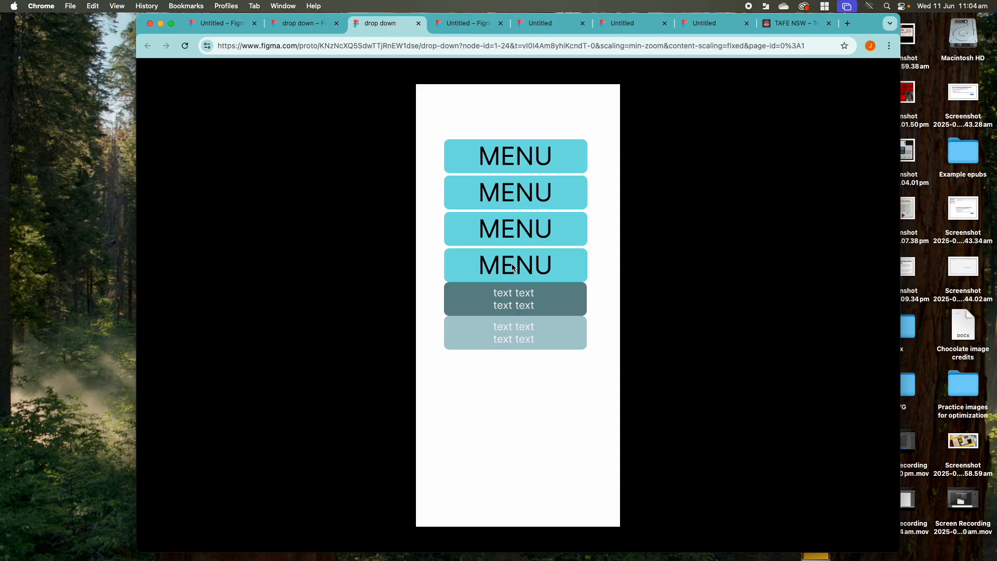
pyautogui.click(513, 268)
pyautogui.click(512, 268)
pyautogui.click(513, 268)
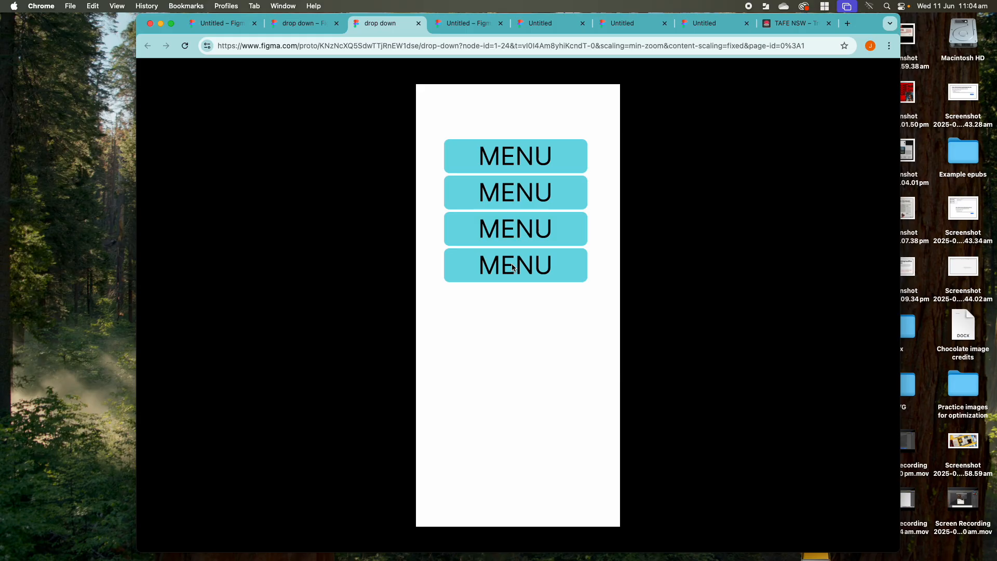
pyautogui.click(512, 268)
pyautogui.click(513, 265)
# Step: Expand and collapse the third MENU drop-down, and leave the second and first drop-downs expanded together
pyautogui.click(507, 230)
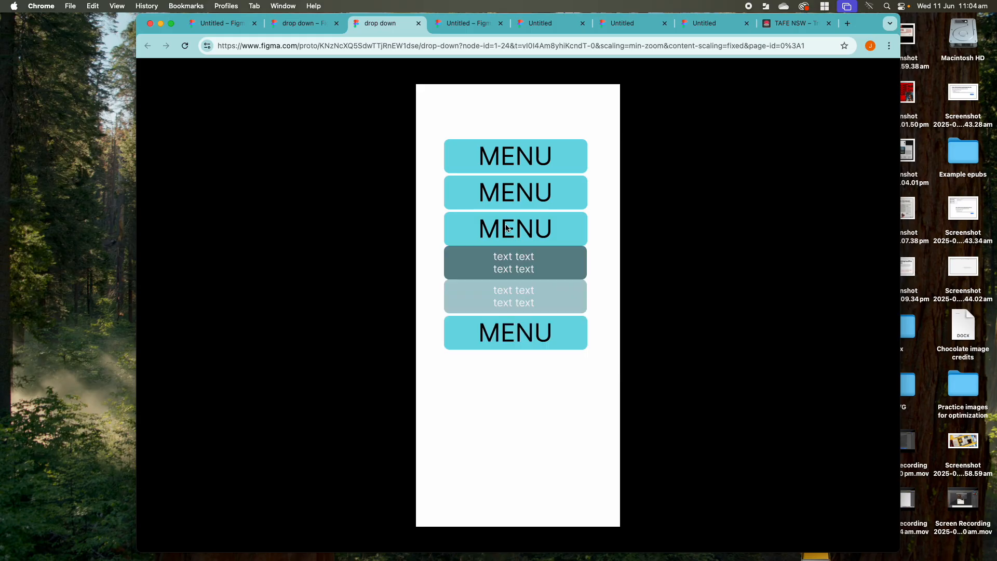
pyautogui.click(508, 228)
pyautogui.click(507, 203)
pyautogui.click(507, 170)
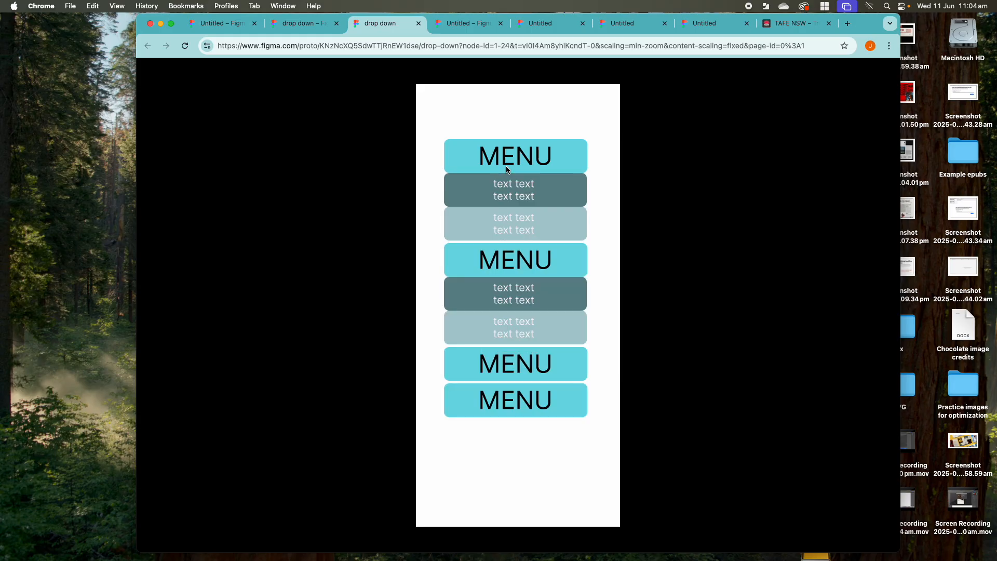
# Step: Return to the design file and place a duplicate of the Component 1 set below the original
pyautogui.click(302, 23)
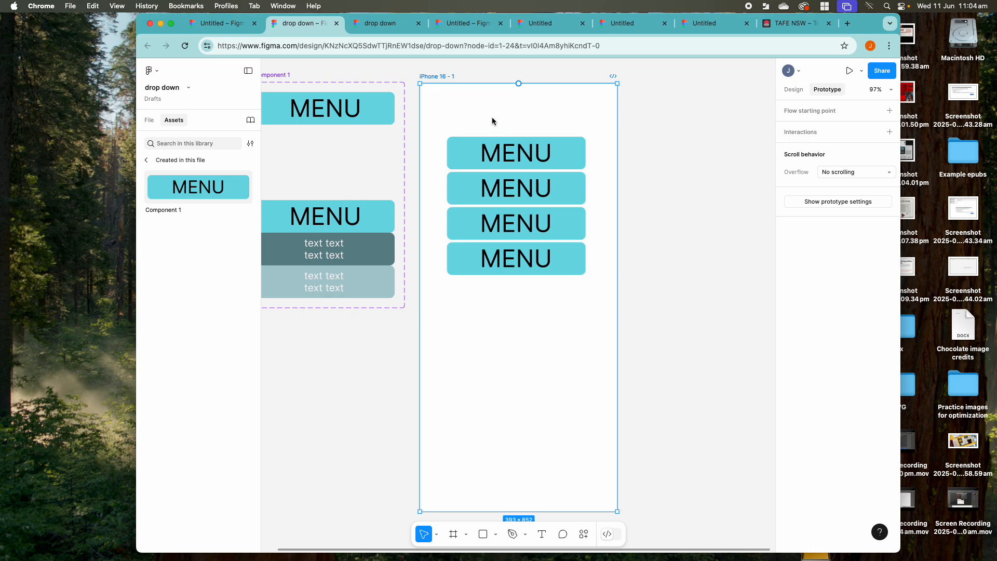
pyautogui.moveTo(429, 75); pyautogui.dragTo(552, 68)
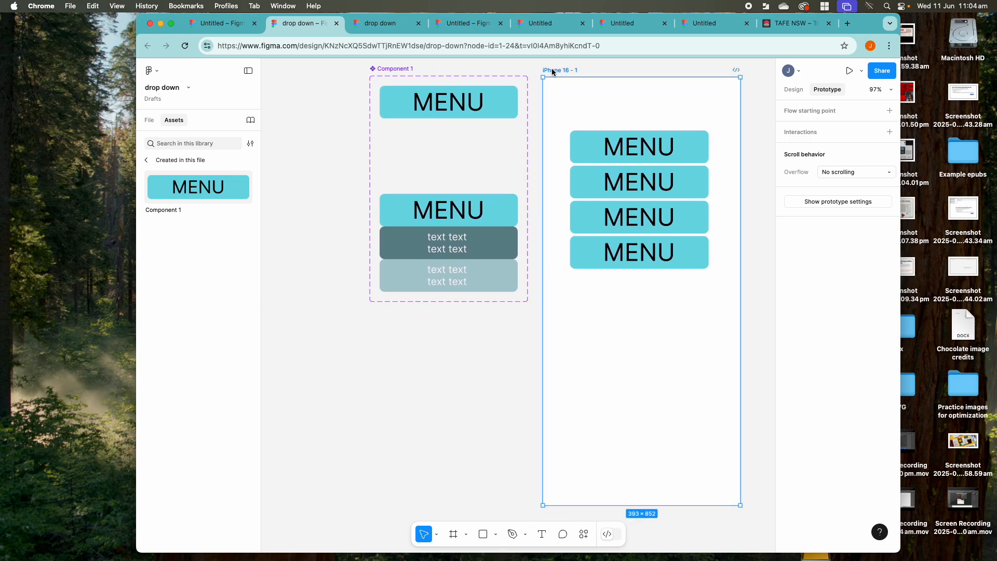
pyautogui.click(395, 69)
pyautogui.moveTo(385, 70); pyautogui.dragTo(323, 308)
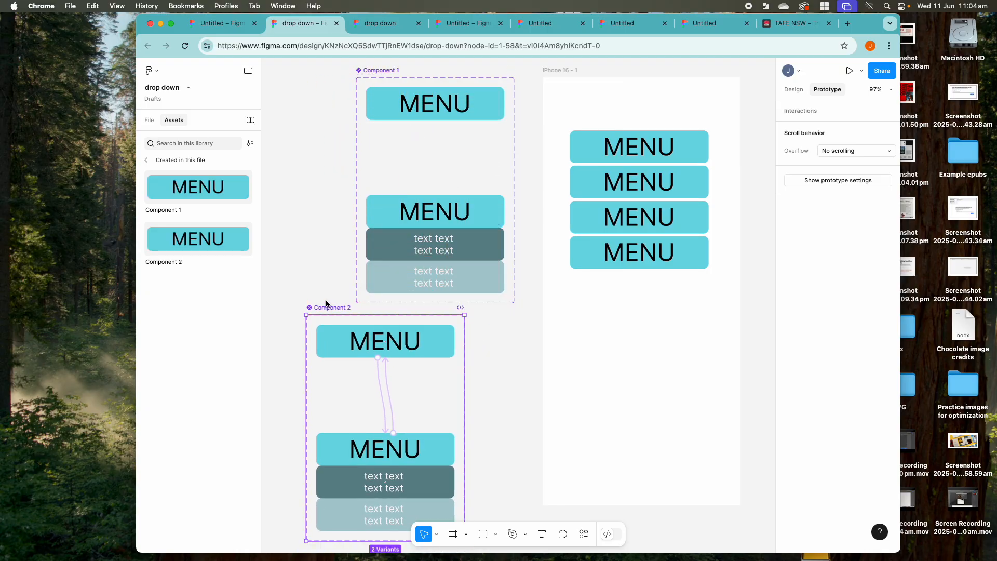
# Step: Replace the MENU label of Component 2's collapsed variant with HAMBURGER
pyautogui.click(383, 338)
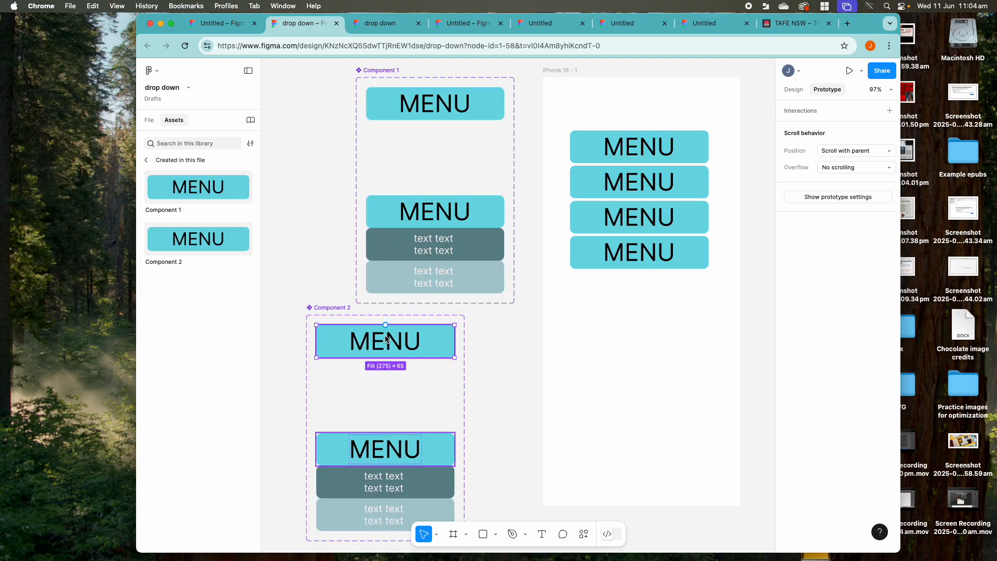
pyautogui.click(416, 343)
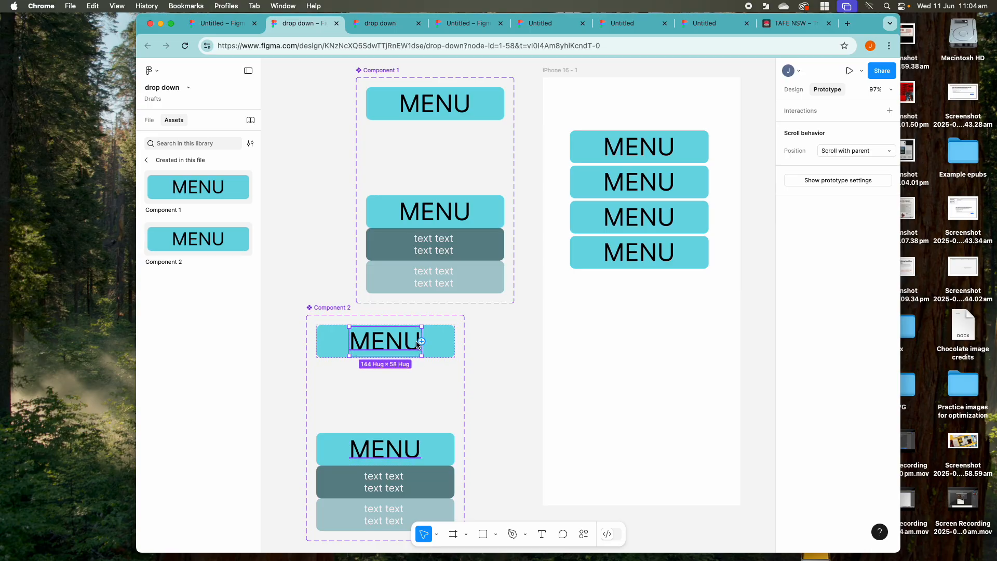
pyautogui.doubleClick(412, 343)
pyautogui.press('Left')
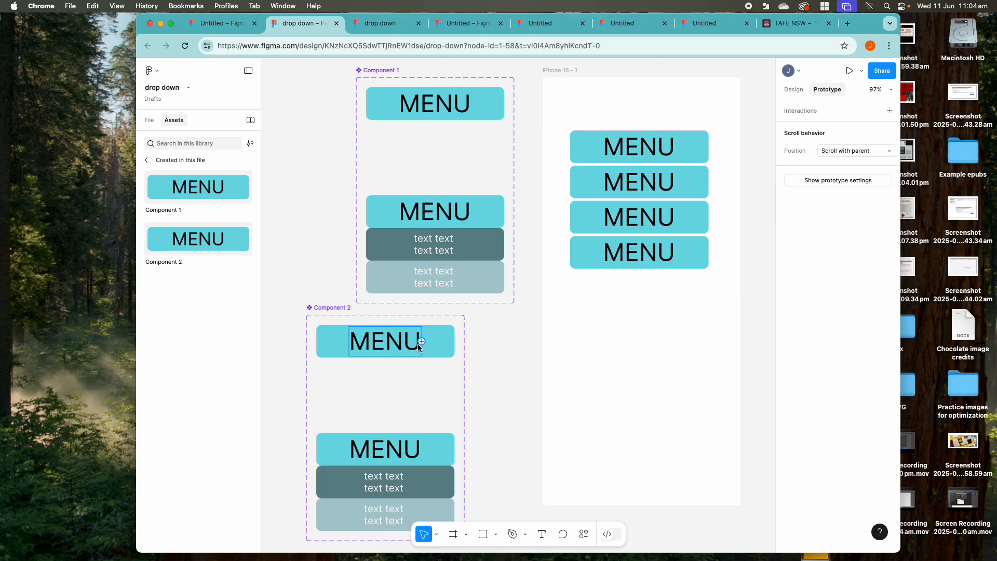
pyautogui.click(413, 344)
pyautogui.doubleClick(413, 345)
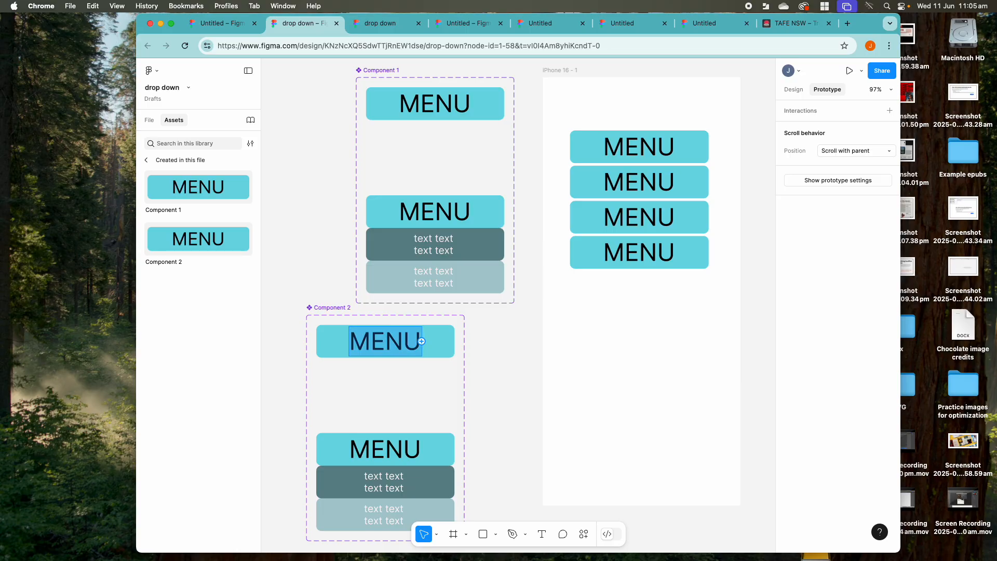
pyautogui.press('BackSpace')
pyautogui.write('H')
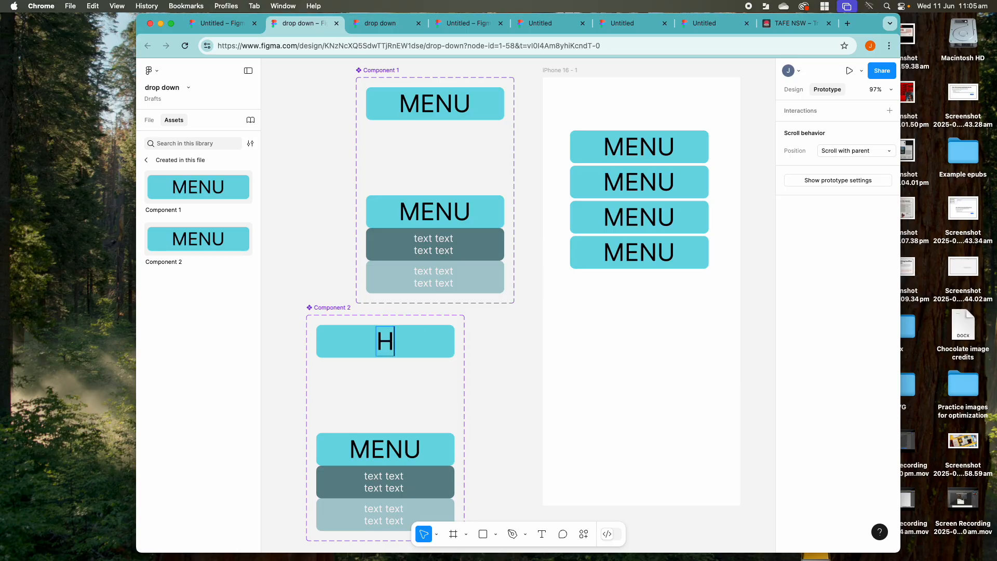
pyautogui.write('AMBURGER')
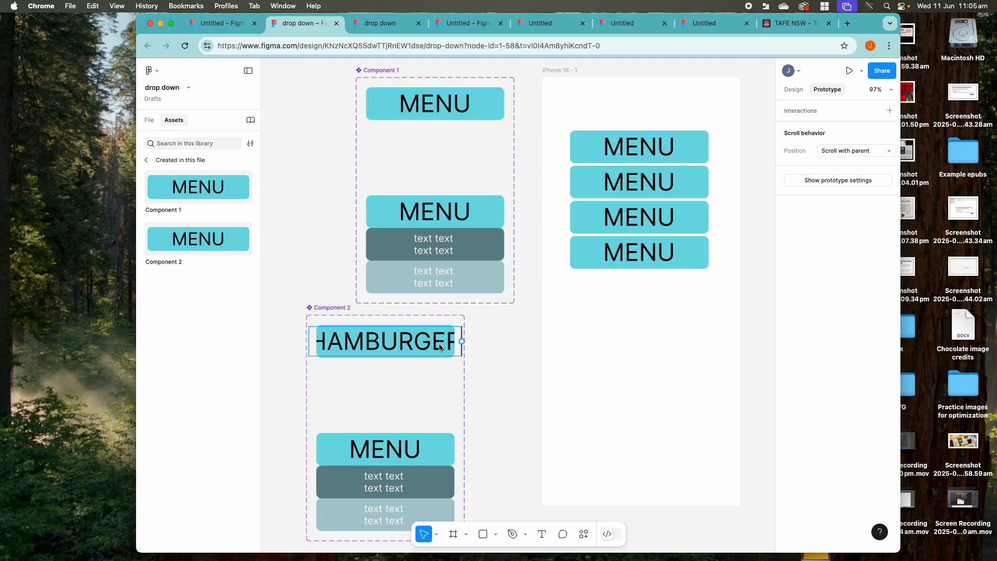
# Step: Replace the HAMBURGER label in Component 2's collapsed variant with BREAD
pyautogui.click(451, 347)
pyautogui.moveTo(451, 347); pyautogui.dragTo(321, 335)
pyautogui.press('BackSpace')
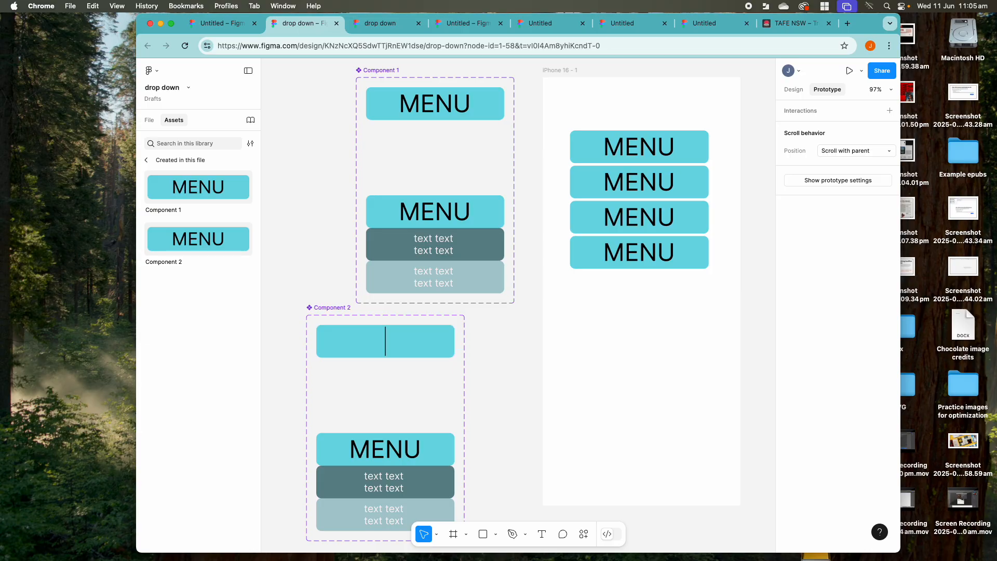
pyautogui.write('BREAD')
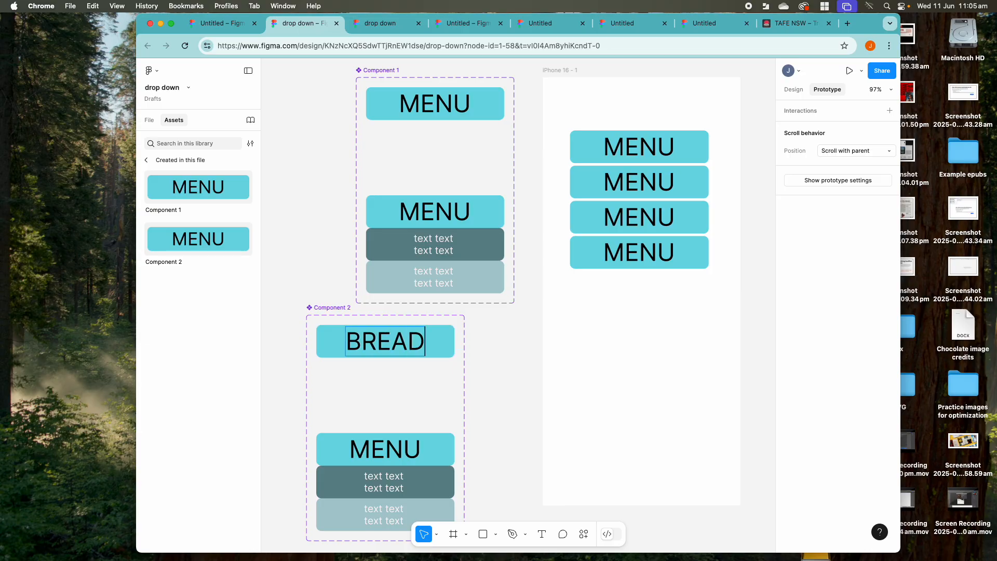
# Step: Change the fill of the BREAD button in Component 2 to purple 946FE4
pyautogui.scroll(-2, 385, 414)
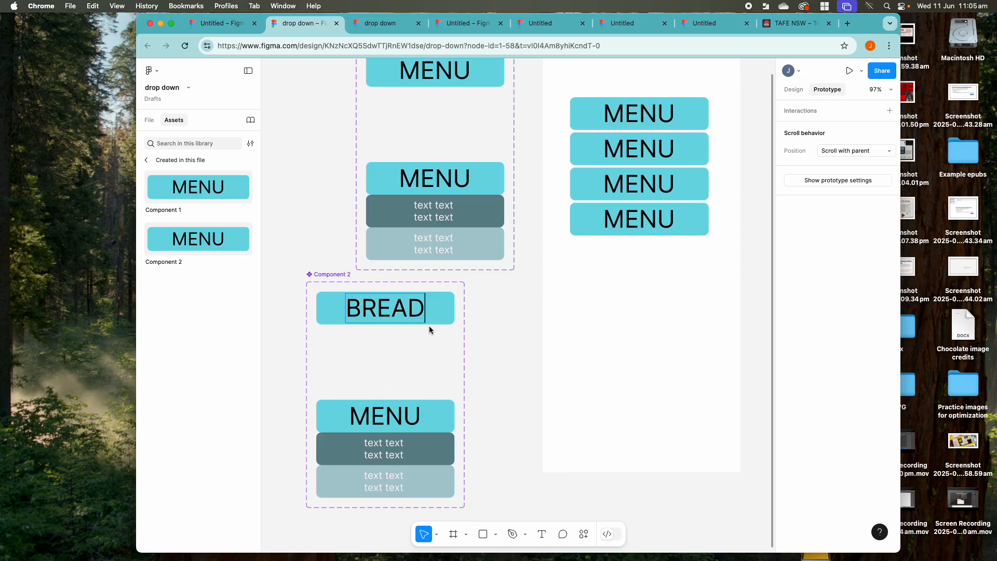
pyautogui.click(439, 307)
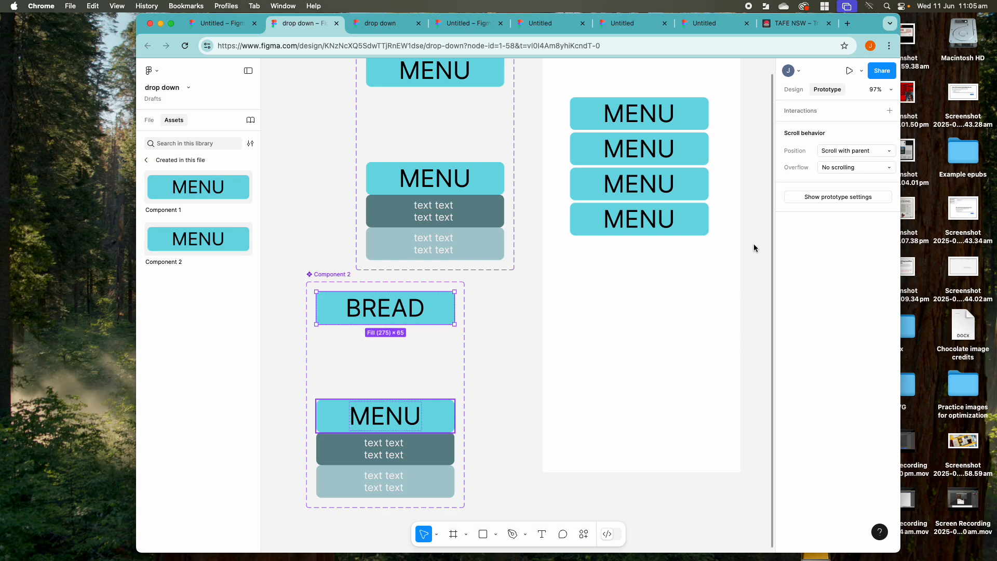
pyautogui.click(793, 89)
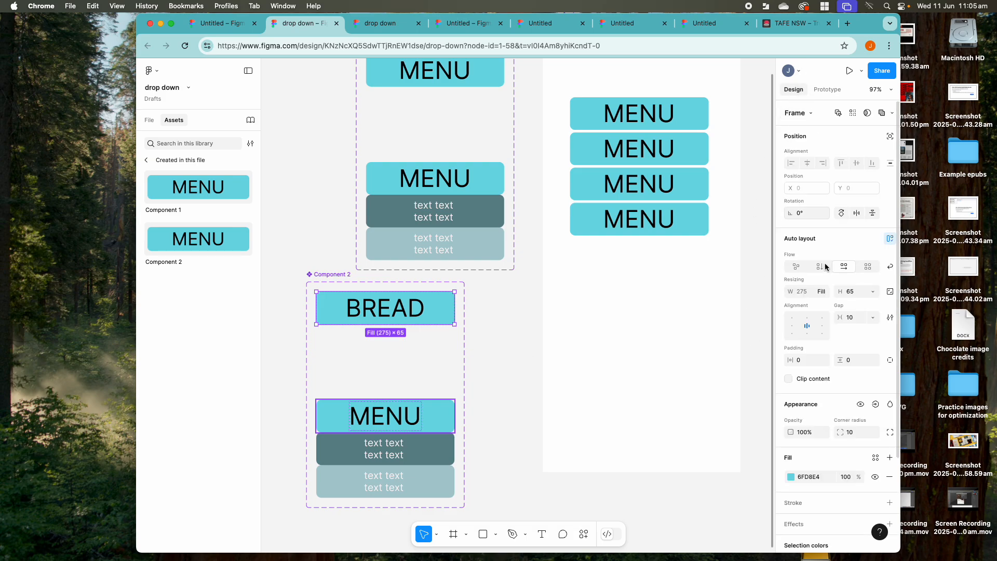
pyautogui.click(790, 477)
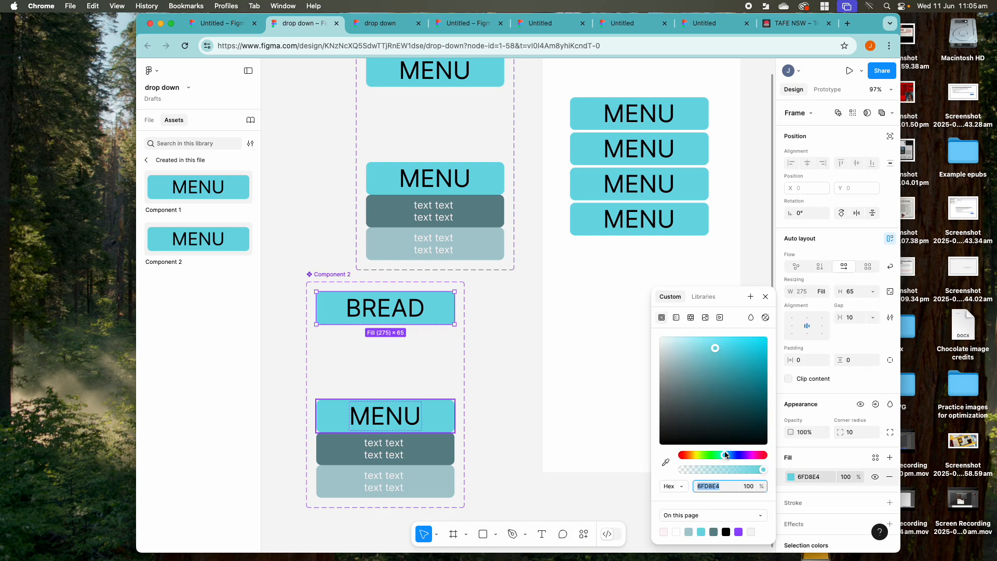
pyautogui.click(738, 457)
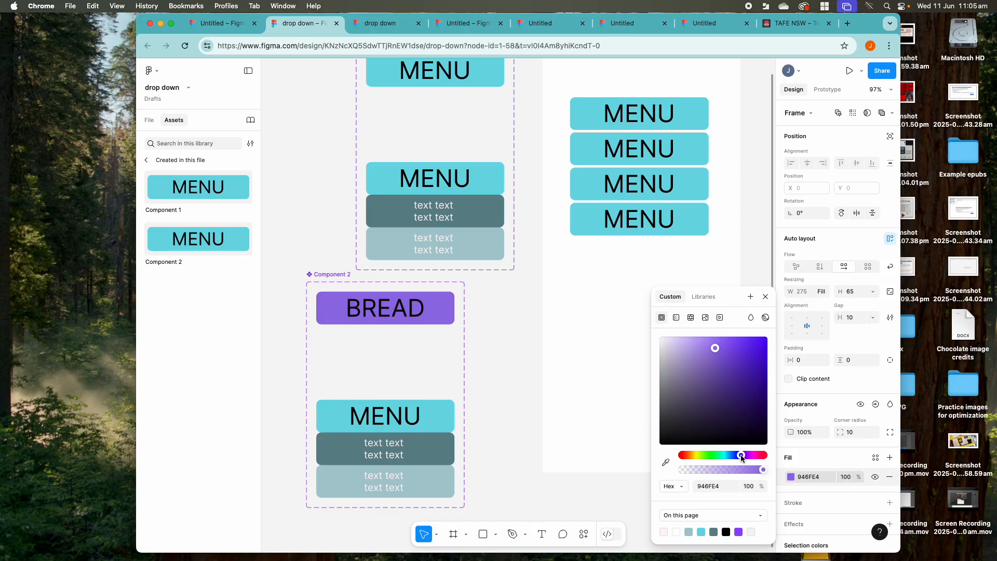
# Step: Check Component 2's variants and its preview and details among the file's assets
pyautogui.click(432, 416)
pyautogui.doubleClick(432, 417)
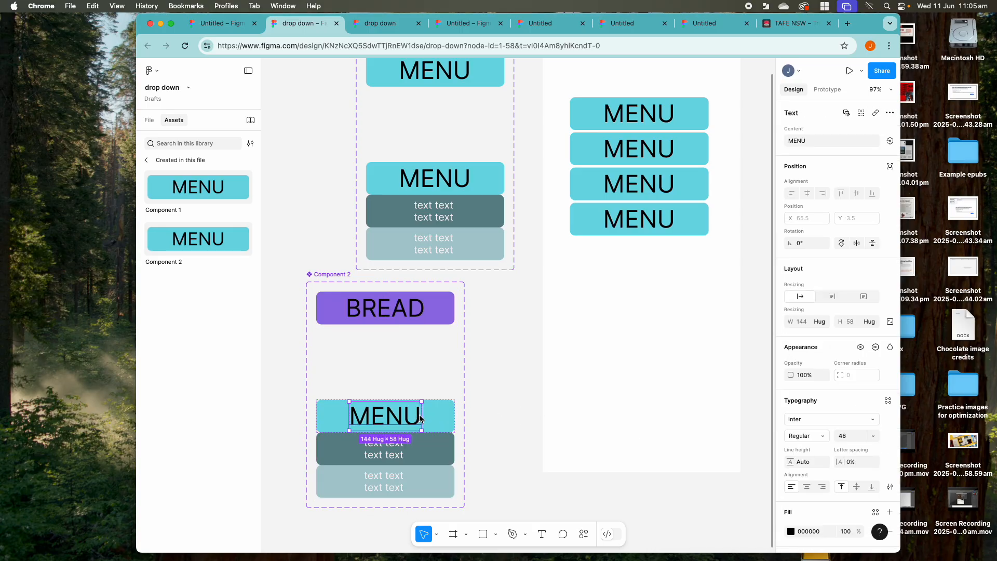
pyautogui.click(384, 307)
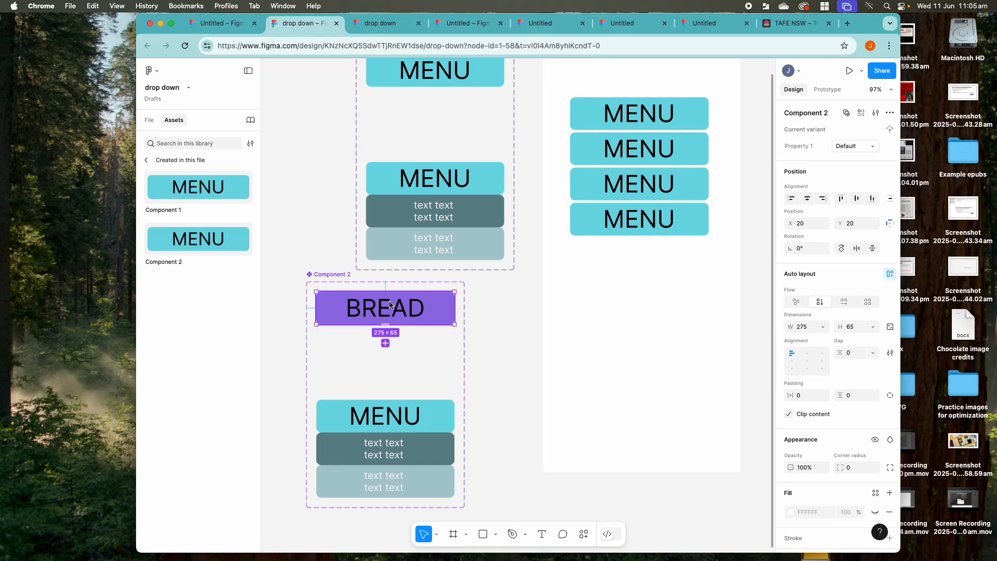
pyautogui.click(335, 277)
pyautogui.click(230, 242)
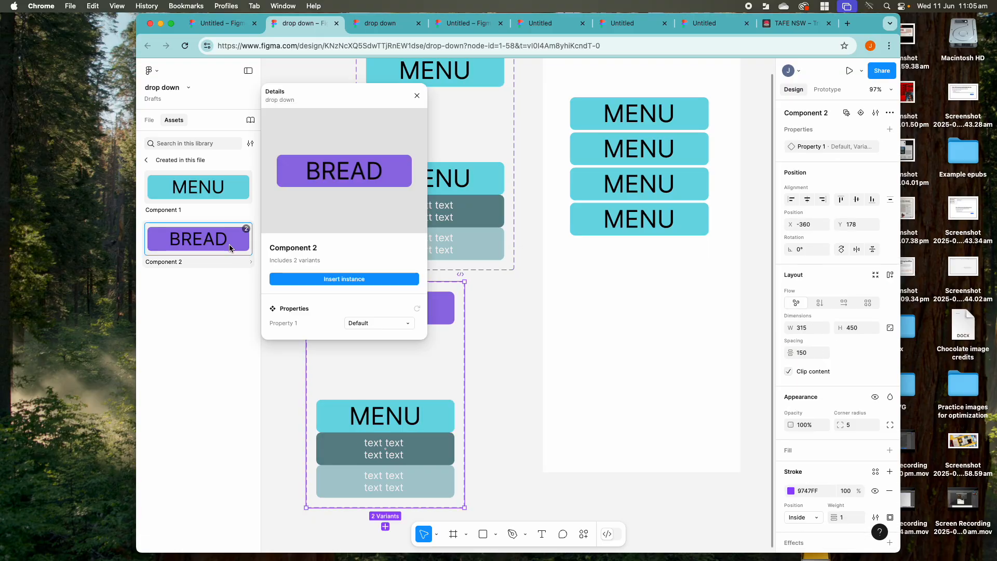
pyautogui.click(227, 310)
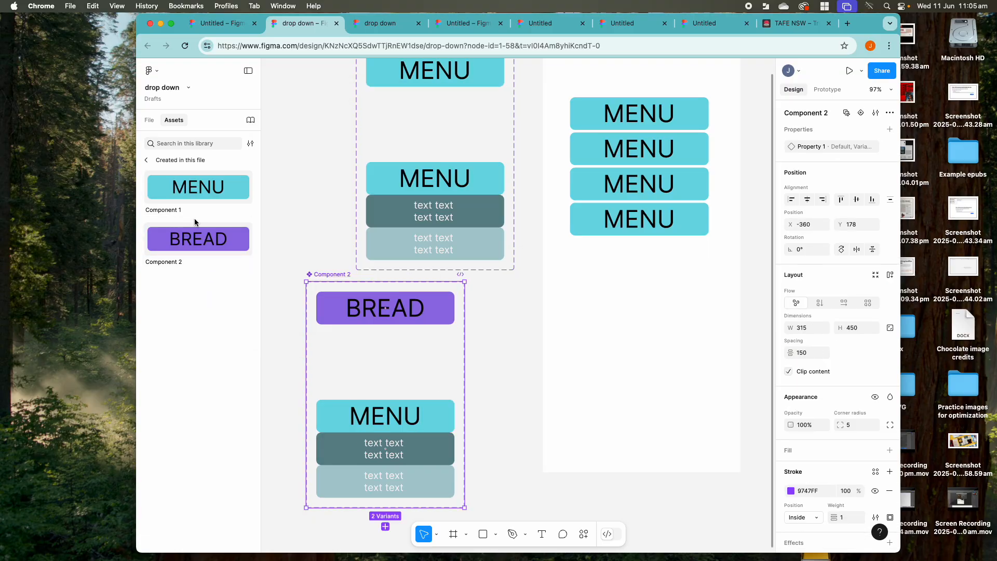
# Step: Add an instance of Component 2 below the MENU stack in the iPhone 16 frame, with a Component 1 instance directly beneath it
pyautogui.click(633, 216)
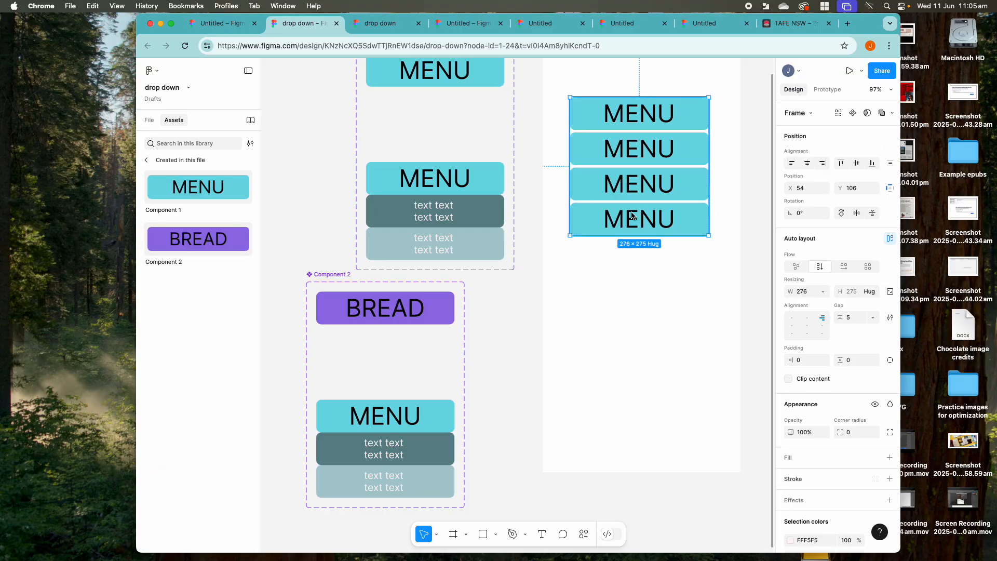
pyautogui.moveTo(251, 234); pyautogui.dragTo(671, 278)
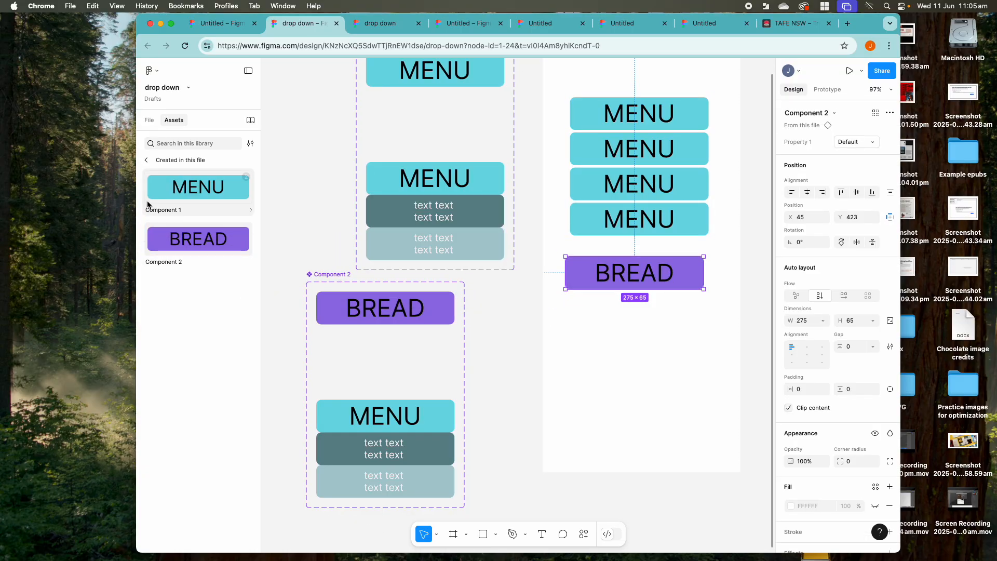
pyautogui.moveTo(178, 188); pyautogui.dragTo(604, 303)
# Step: Select the new BREAD and MENU instances in the iPhone 16 frame and add auto layout to them
pyautogui.moveTo(561, 253)
pyautogui.mouseDown()
pyautogui.moveTo(659, 326)
pyautogui.moveTo(711, 335)
pyautogui.mouseUp()
pyautogui.rightClick(666, 306)
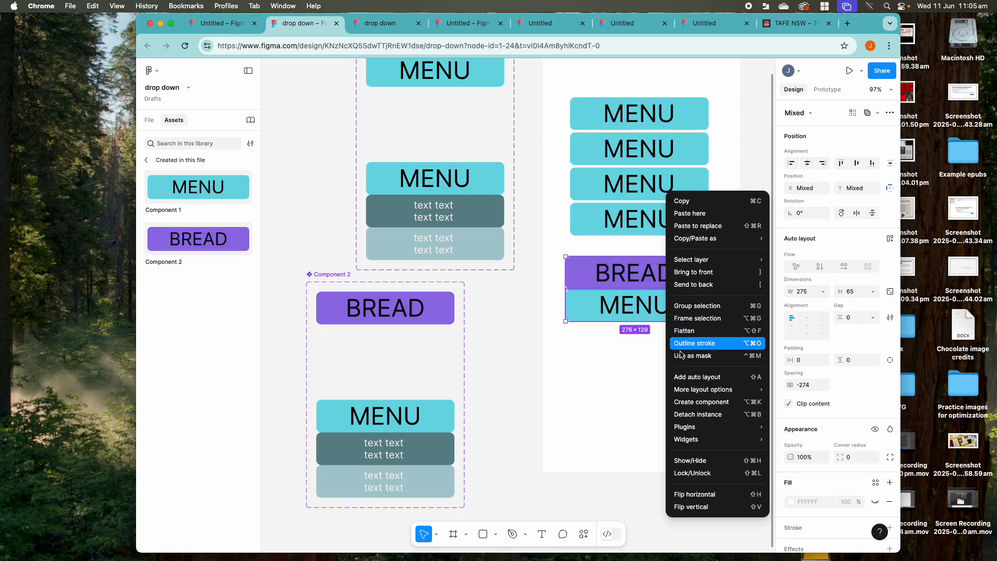
pyautogui.click(693, 377)
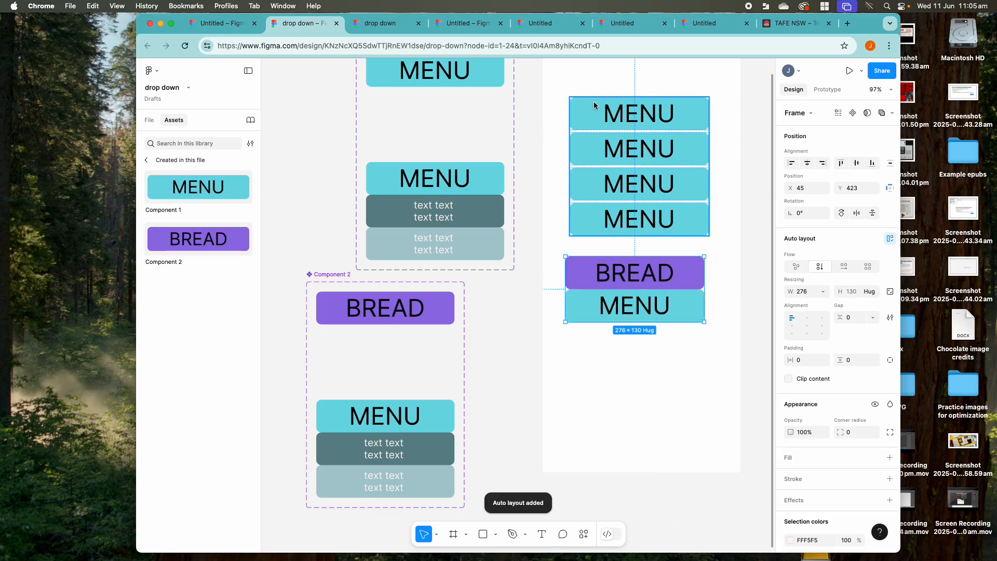
# Step: Preview the iPhone 16 frame with the added BREAD and MENU stack as a prototype
pyautogui.scroll(3, 606, 107)
pyautogui.scroll(2, 605, 107)
pyautogui.click(553, 178)
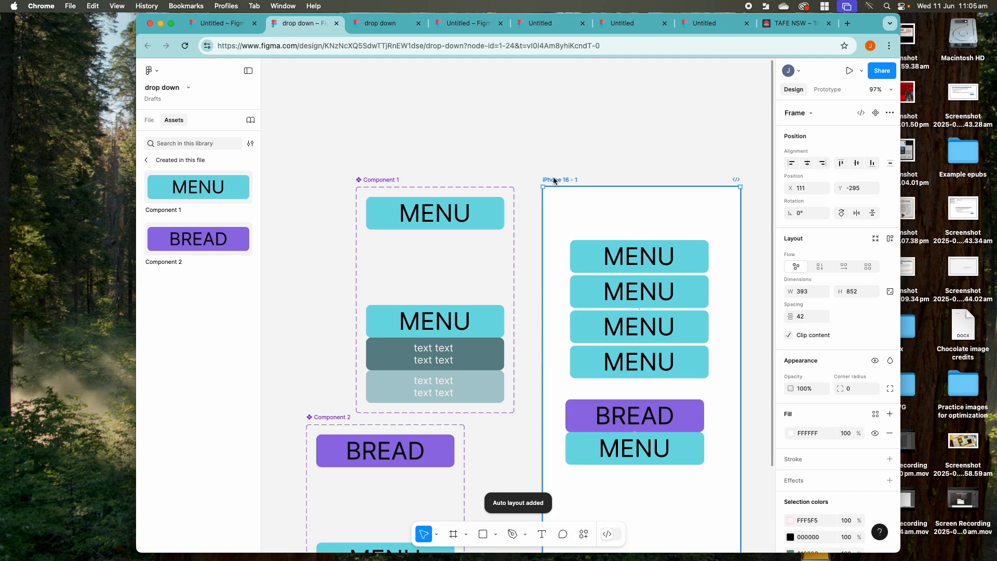
pyautogui.click(828, 90)
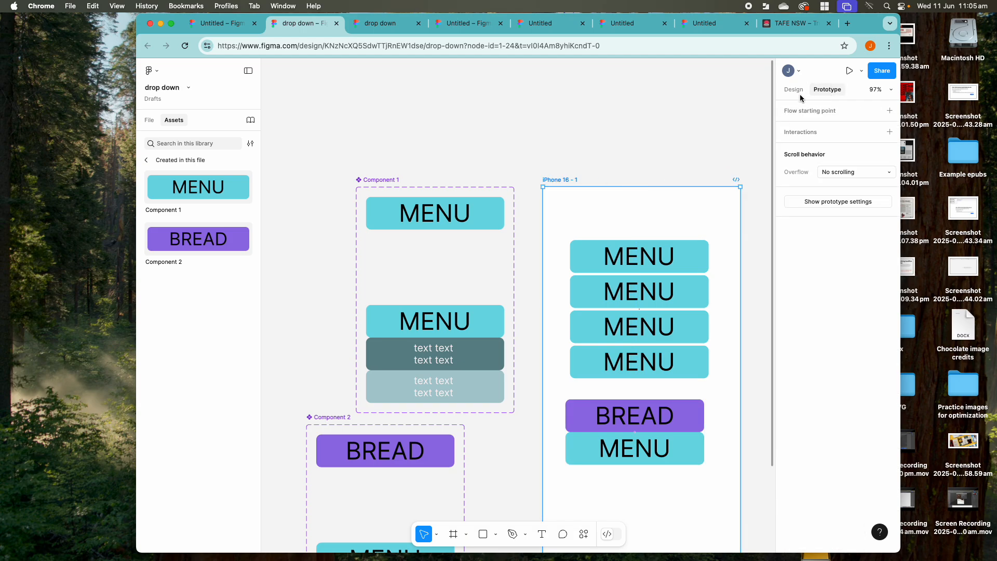
pyautogui.click(850, 71)
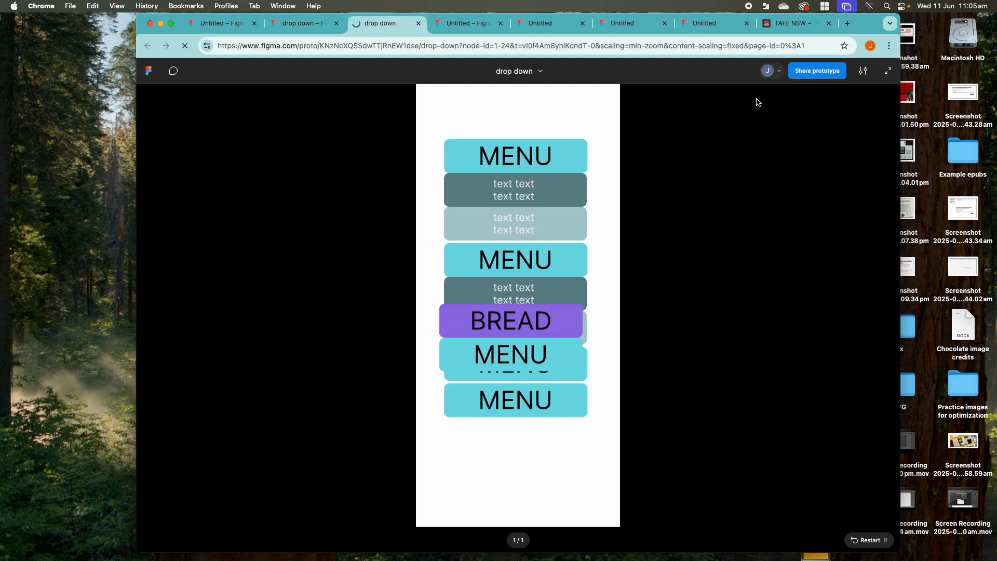
# Step: Test the BREAD drop-down in the prototype by opening and closing it repeatedly
pyautogui.click(512, 328)
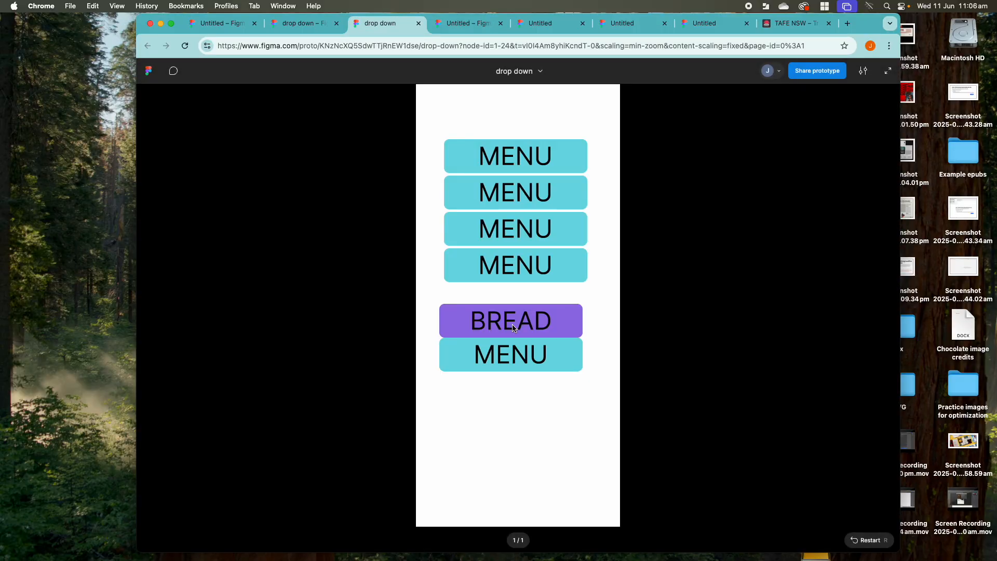
pyautogui.click(512, 328)
pyautogui.click(512, 328)
pyautogui.click(512, 327)
pyautogui.click(512, 327)
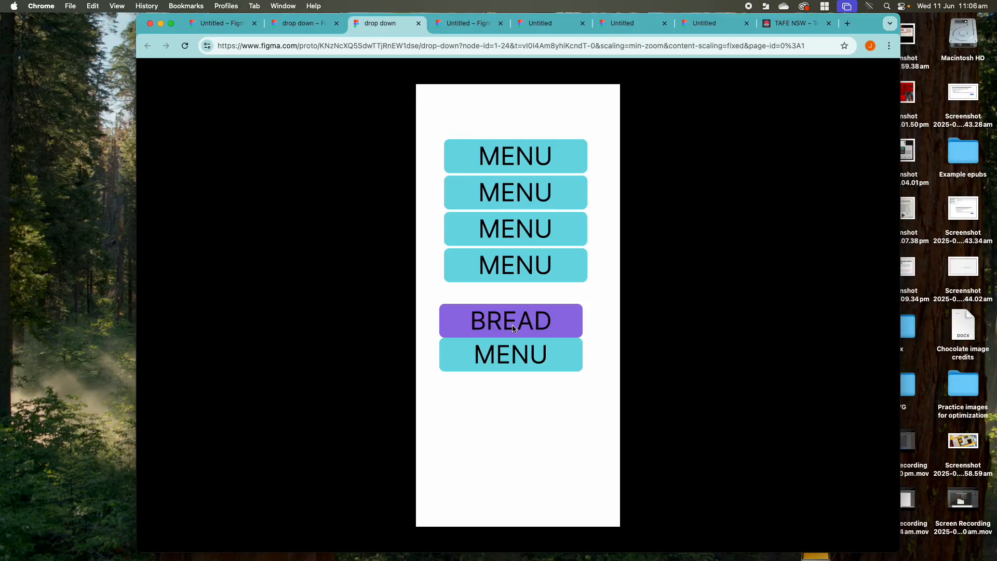
pyautogui.click(512, 328)
pyautogui.click(512, 328)
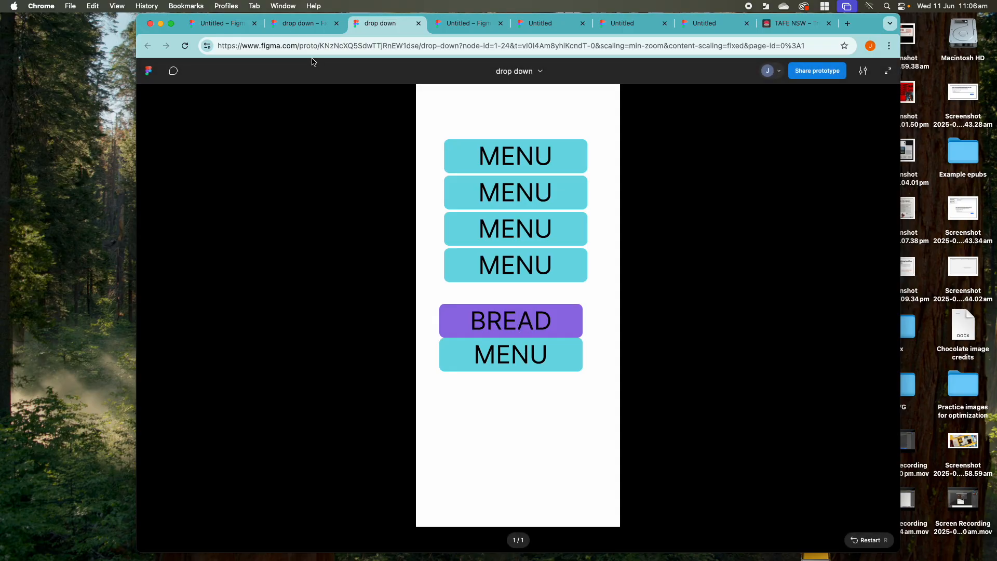
# Step: Return to the design file and change the heading text of Component 2's expanded variant to BREAD
pyautogui.click(280, 23)
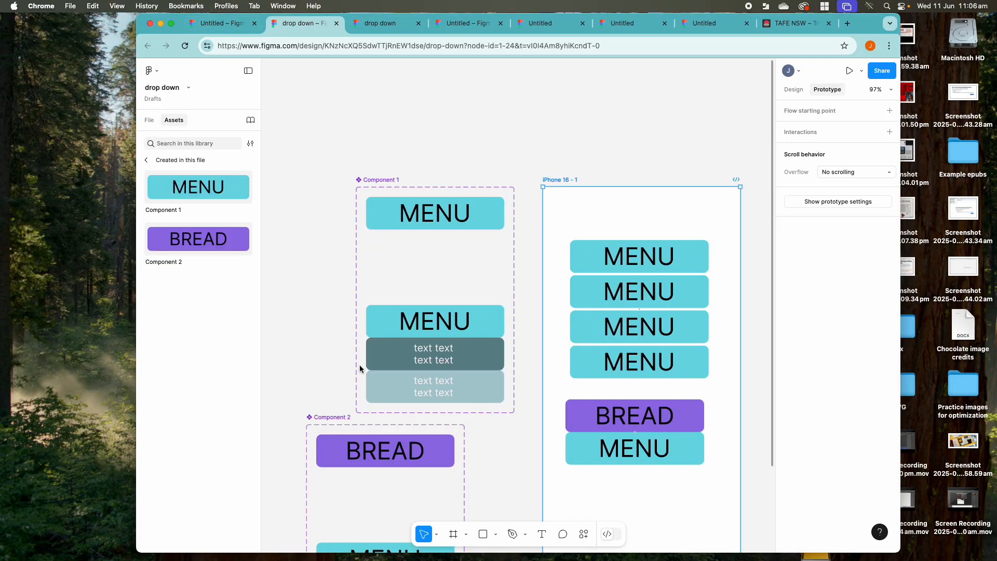
pyautogui.scroll(-5, 378, 184)
pyautogui.click(365, 428)
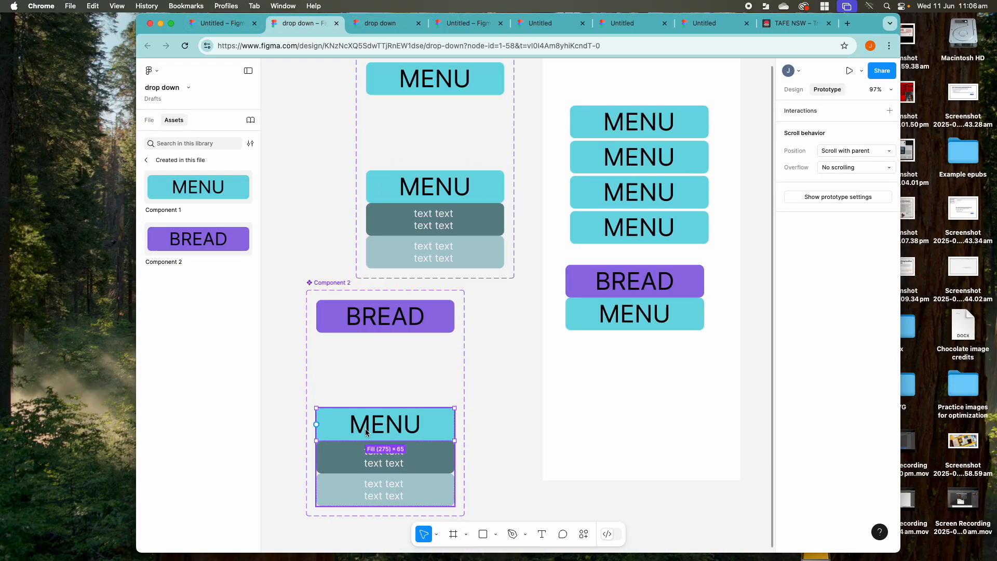
pyautogui.doubleClick(390, 425)
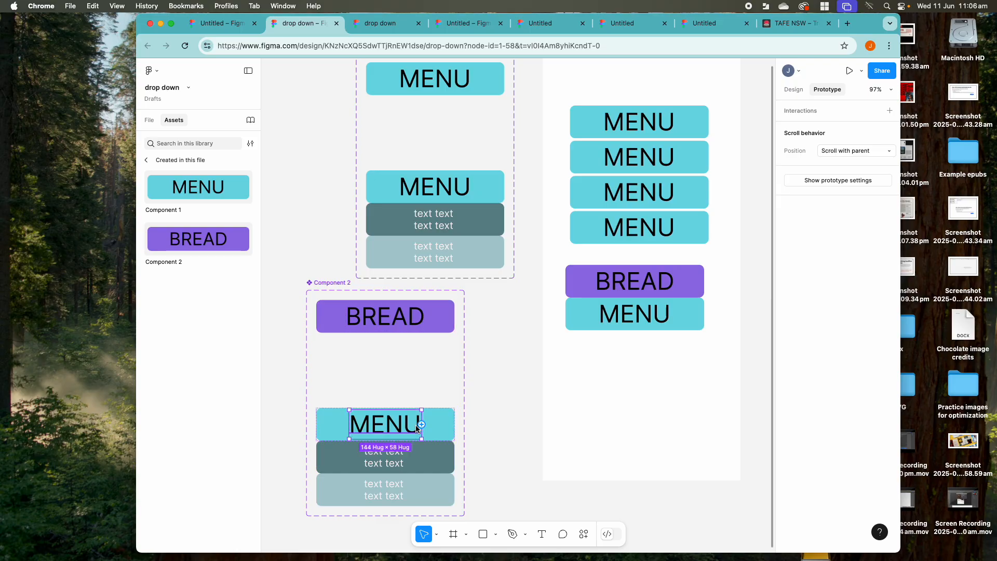
pyautogui.doubleClick(414, 426)
pyautogui.press('BackSpace')
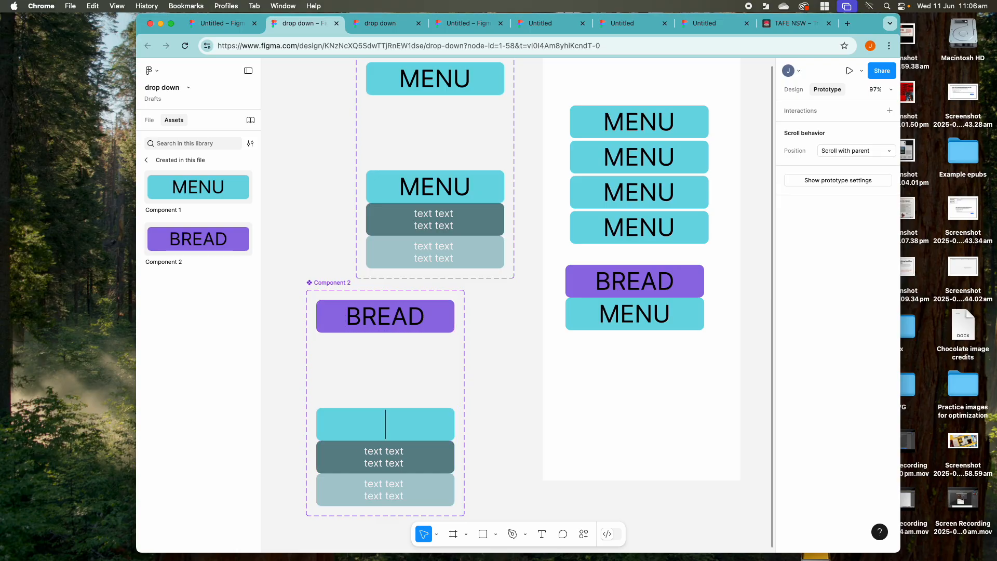
pyautogui.write('BREAD')
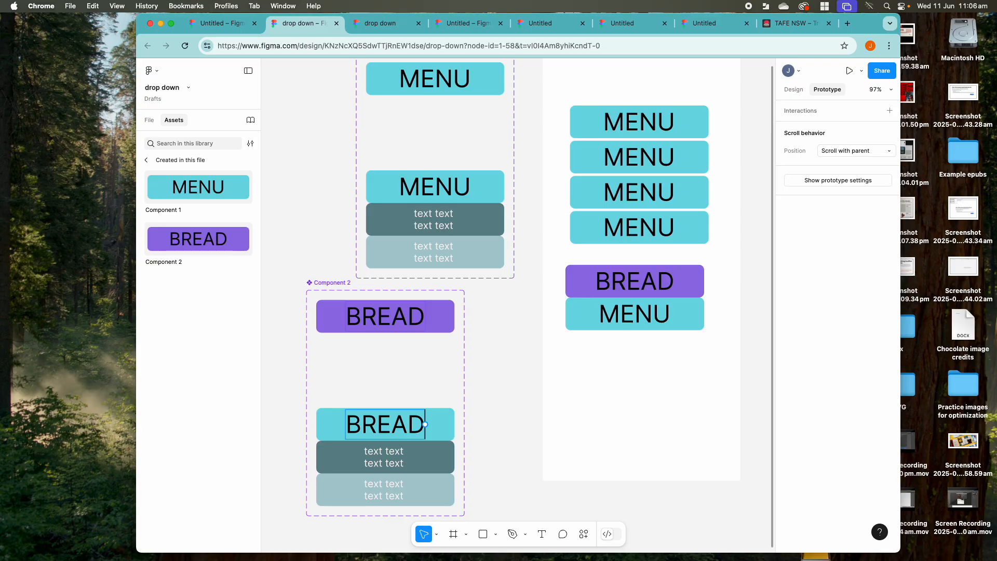
pyautogui.press('Escape')
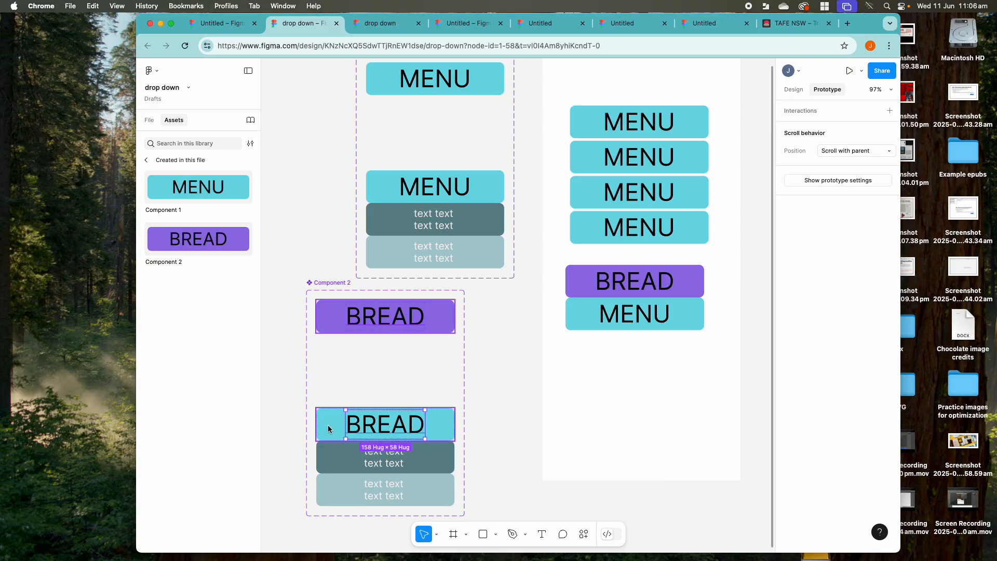
# Step: Recolour the heading bar of Component 2's expanded variant with the bright purple already used on this page
pyautogui.click(793, 89)
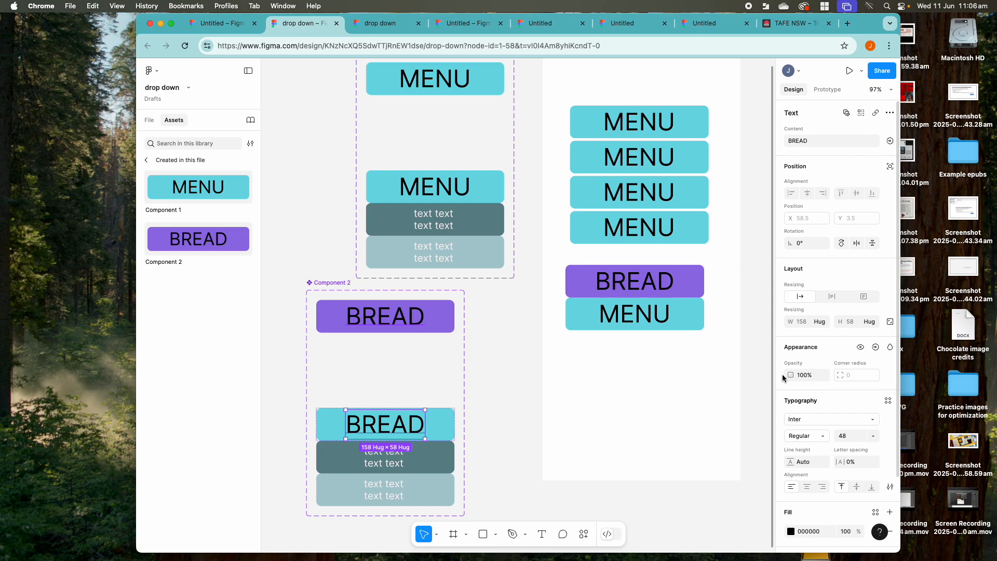
pyautogui.scroll(-3, 799, 395)
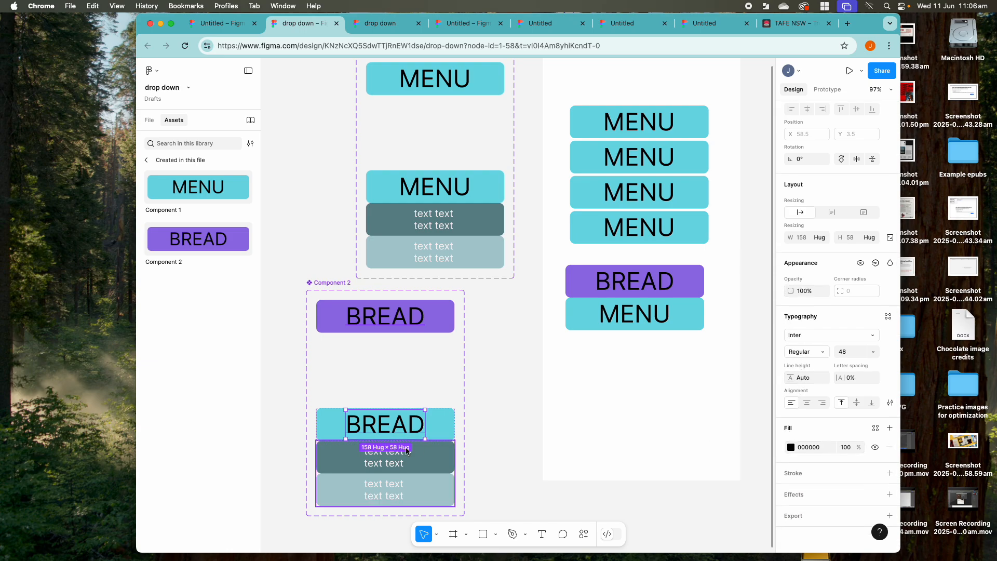
pyautogui.click(444, 419)
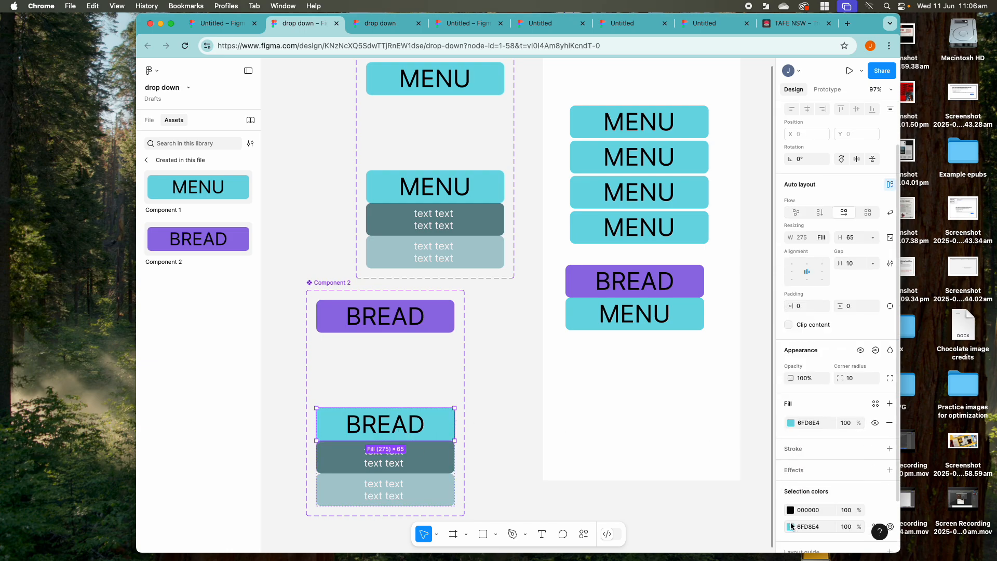
pyautogui.click(791, 422)
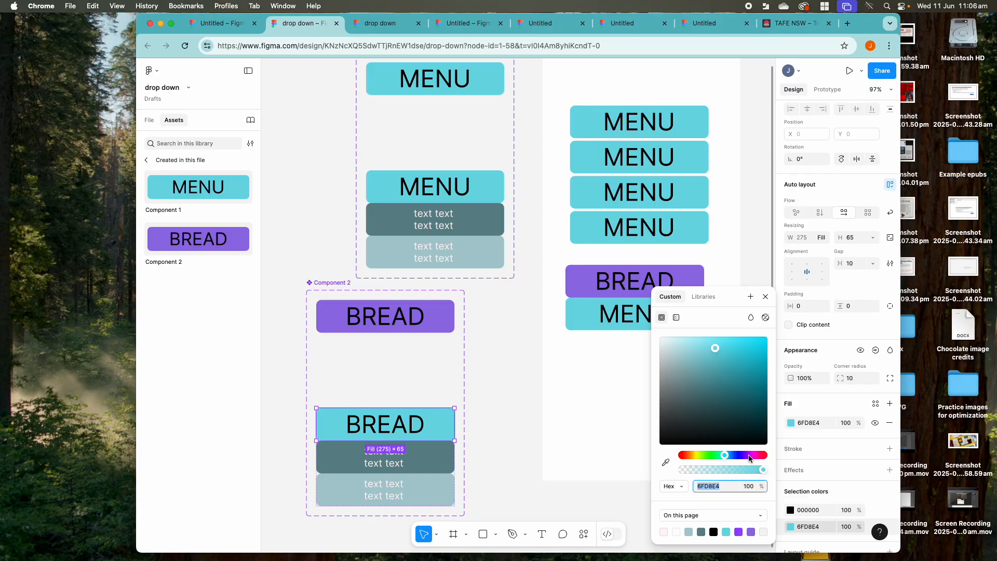
pyautogui.click(738, 532)
pyautogui.click(462, 380)
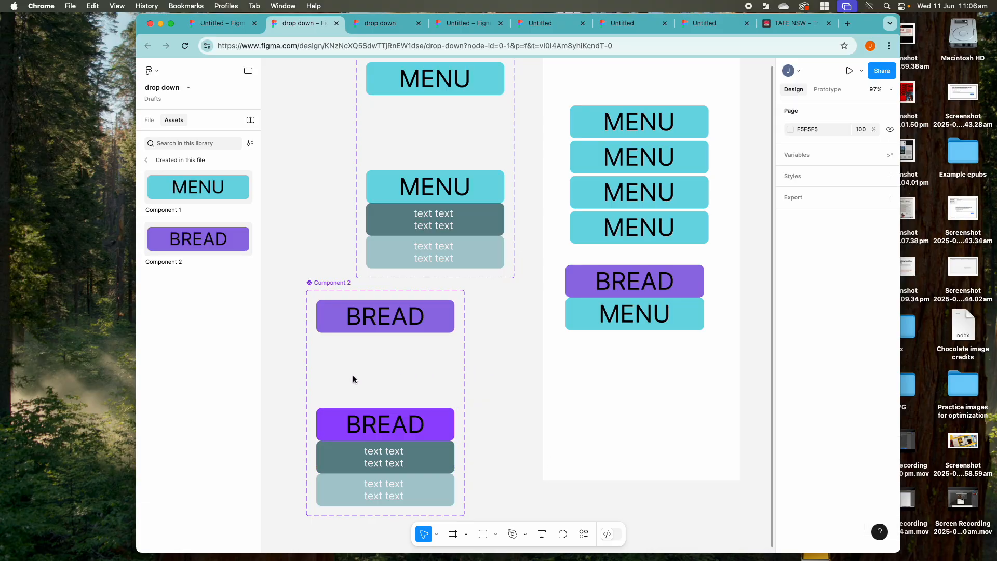
# Step: Check Component 2's details among the file's assets and close them
pyautogui.click(194, 239)
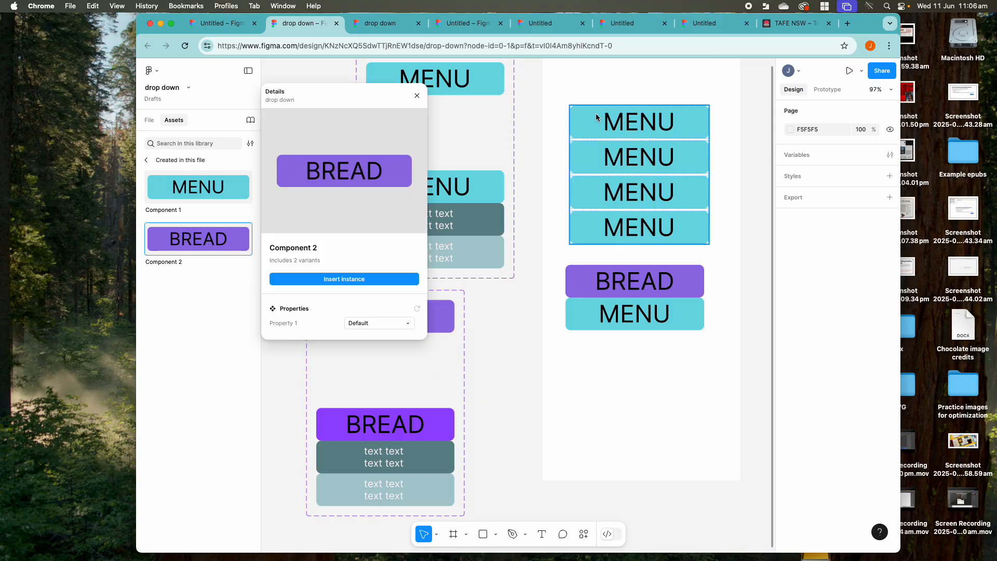
pyautogui.click(572, 84)
pyautogui.scroll(3, 578, 85)
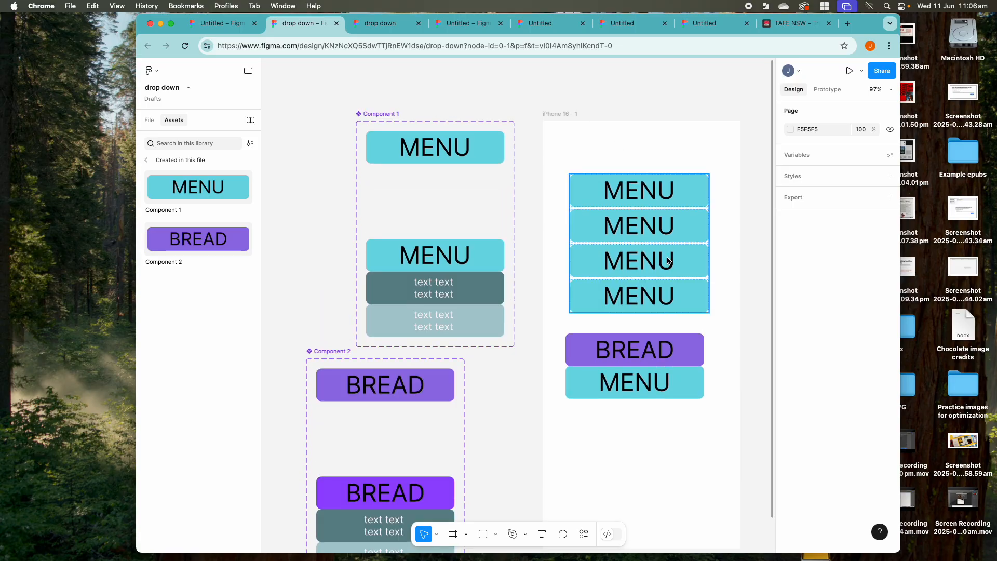
# Step: Preview the iPhone 16 frame as a prototype and toggle the lower BREAD and MENU drop-downs open and closed
pyautogui.click(632, 351)
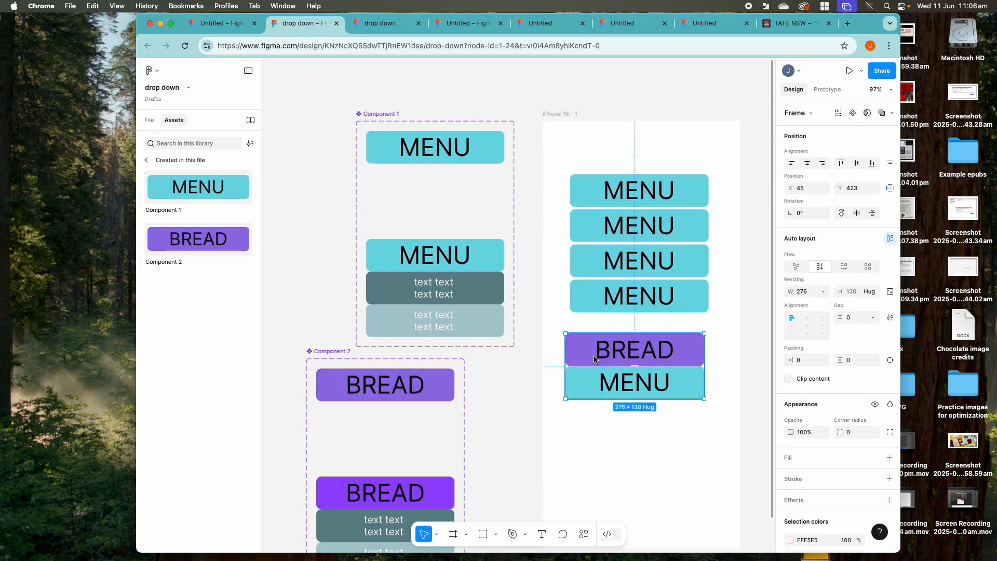
pyautogui.click(633, 121)
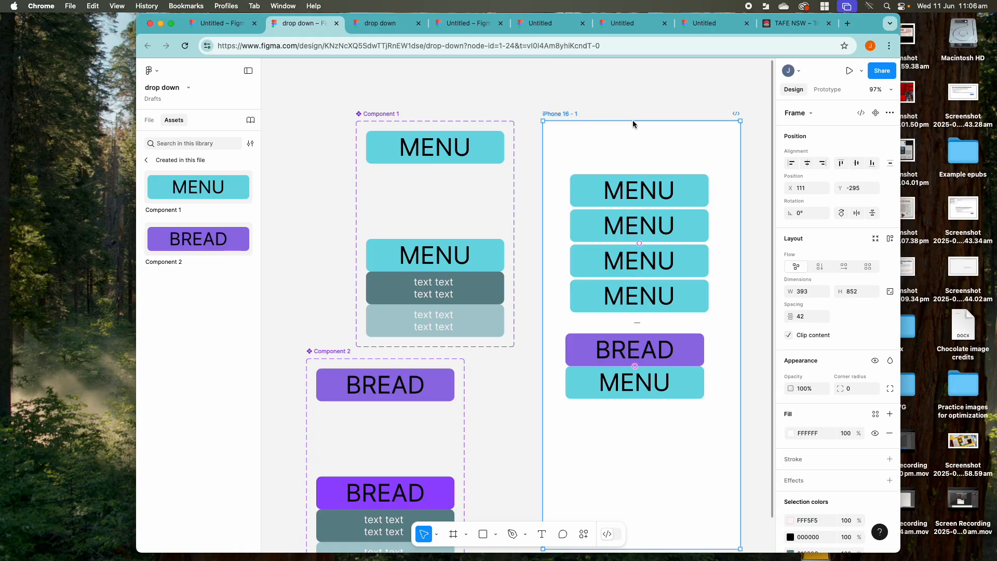
pyautogui.click(849, 74)
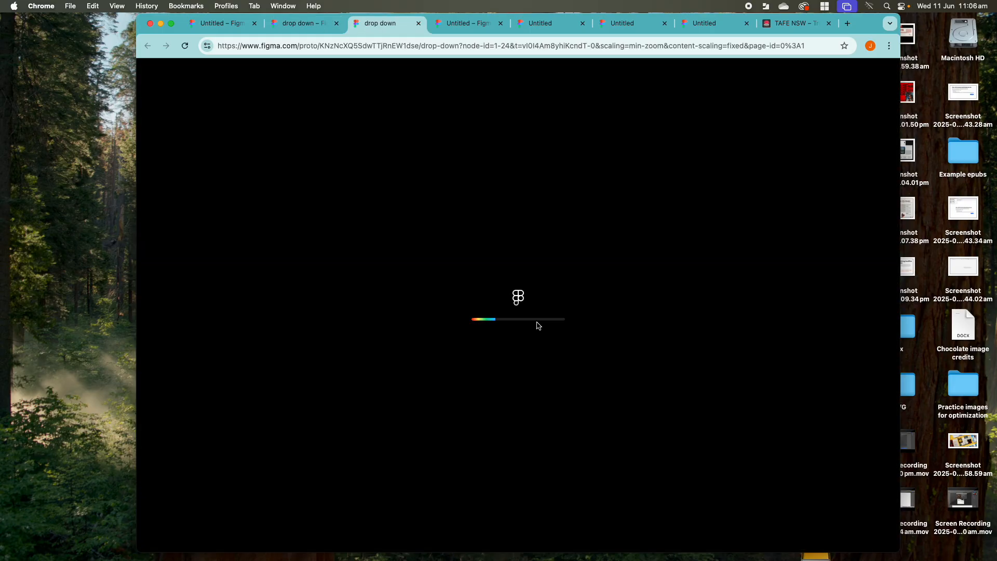
pyautogui.click(538, 325)
pyautogui.click(538, 325)
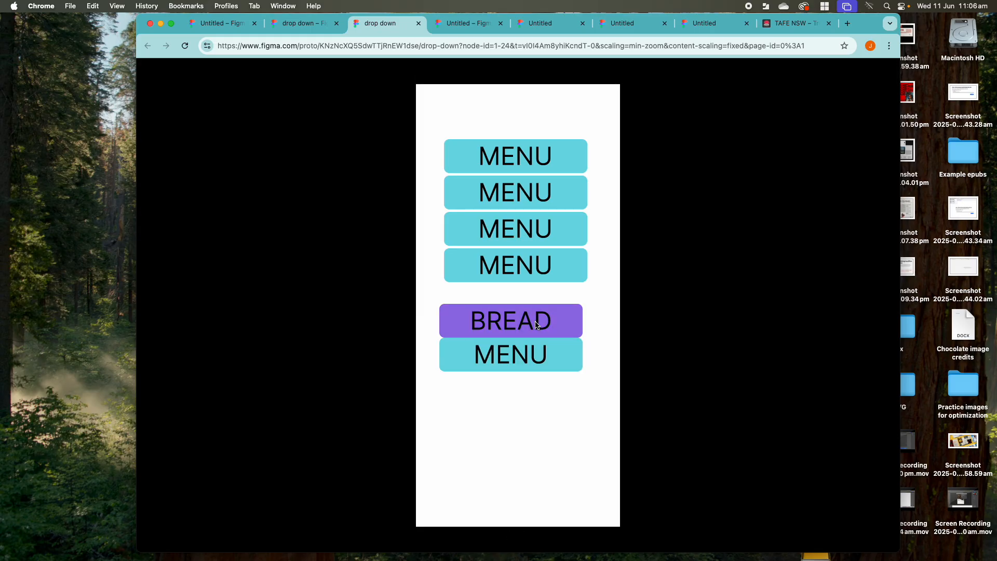
pyautogui.click(538, 354)
pyautogui.click(538, 354)
pyautogui.click(530, 330)
pyautogui.click(530, 330)
pyautogui.click(531, 355)
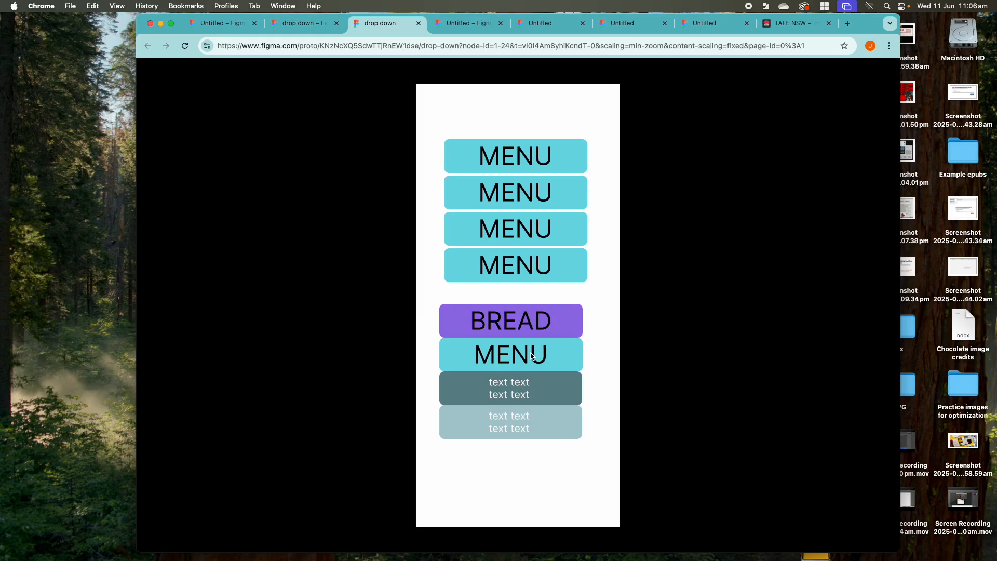
pyautogui.click(532, 356)
# Step: Open and close the recoloured BREAD drop-down several times in the prototype and return to the design file
pyautogui.click(525, 329)
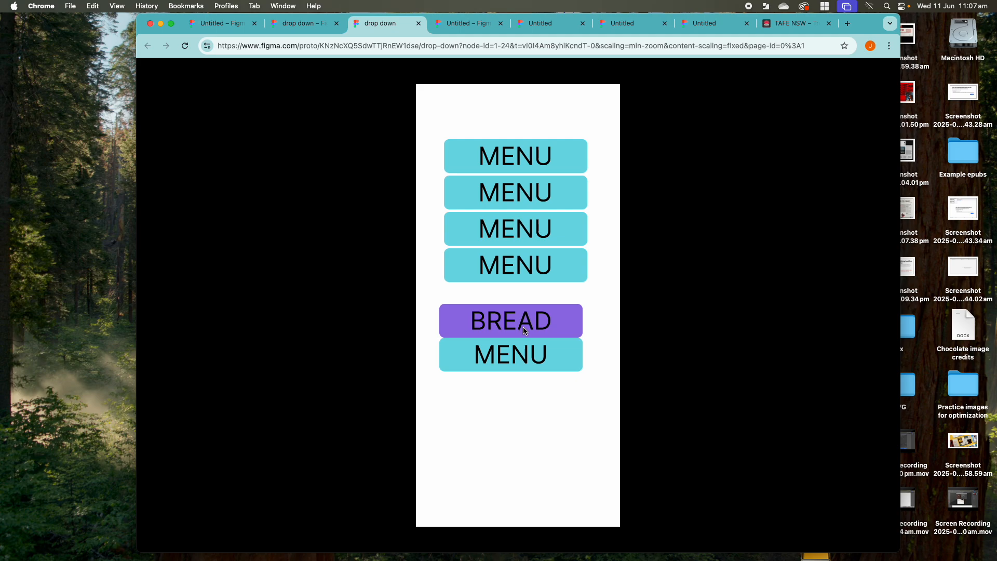
pyautogui.click(524, 330)
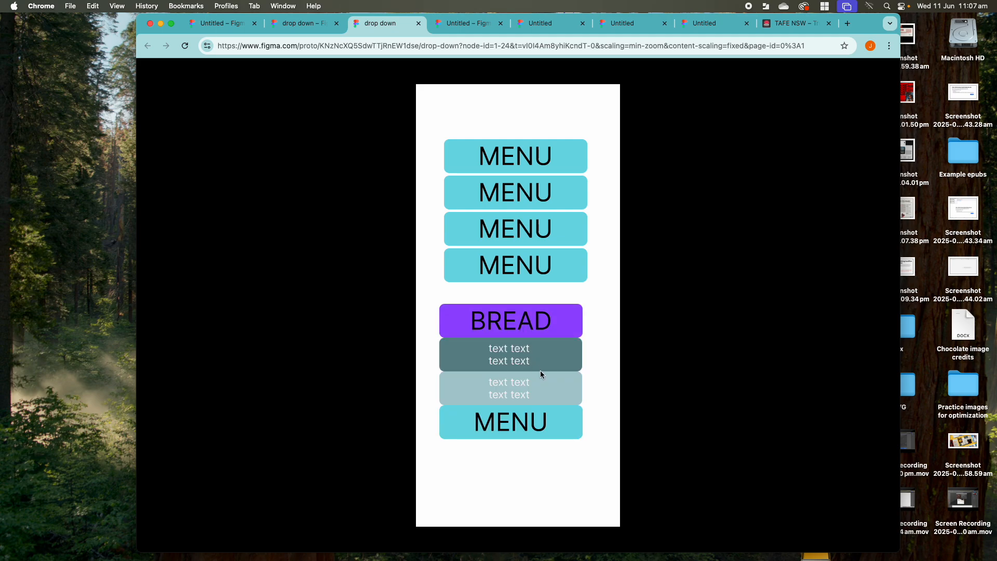
pyautogui.click(506, 326)
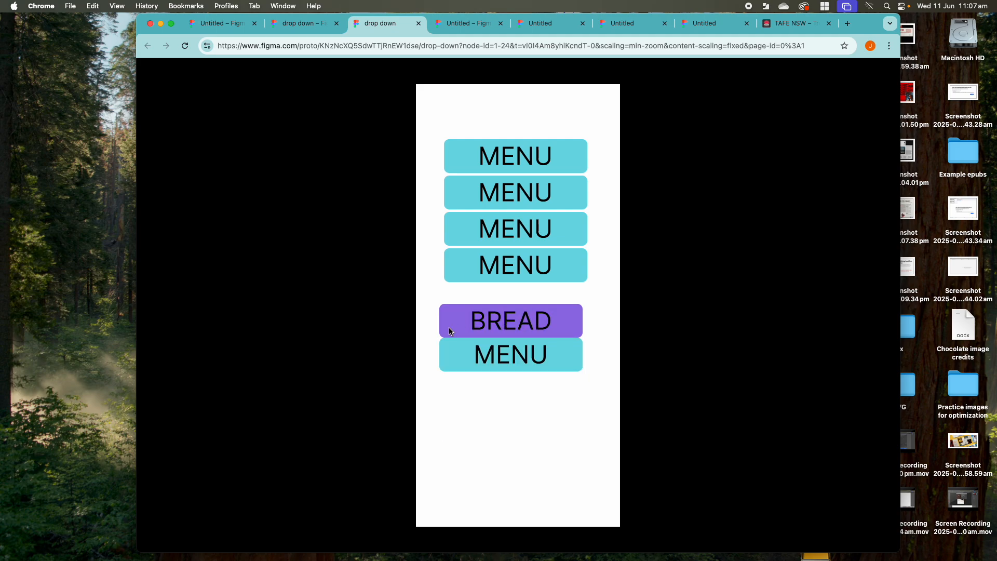
pyautogui.click(522, 334)
pyautogui.click(536, 331)
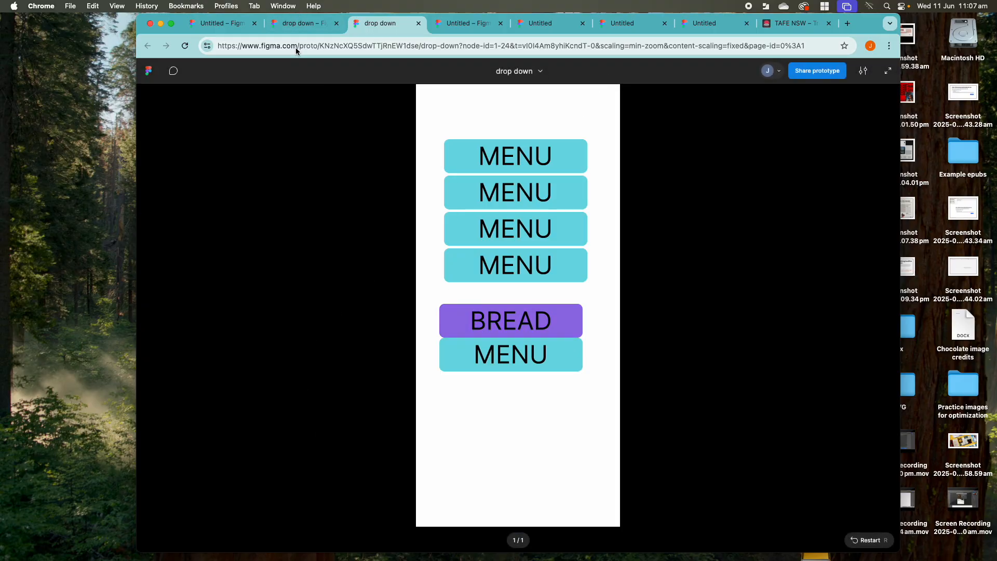
pyautogui.click(294, 25)
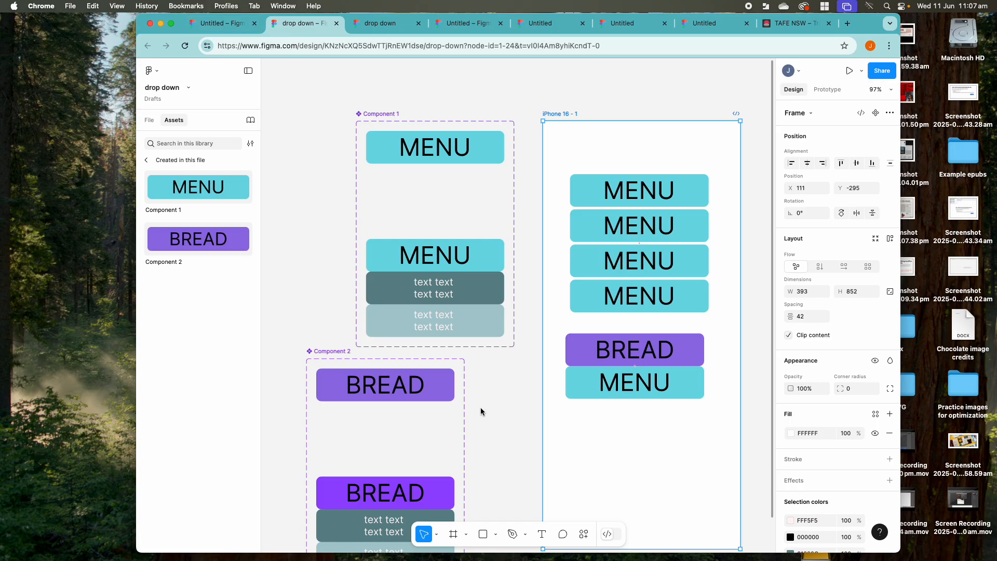
pyautogui.moveTo(553, 560)
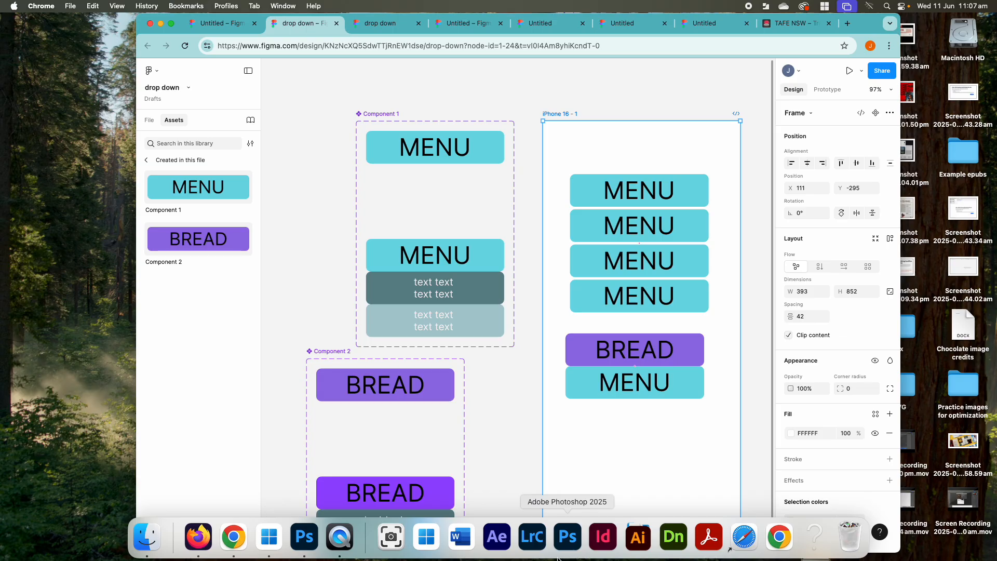
pyautogui.click(339, 537)
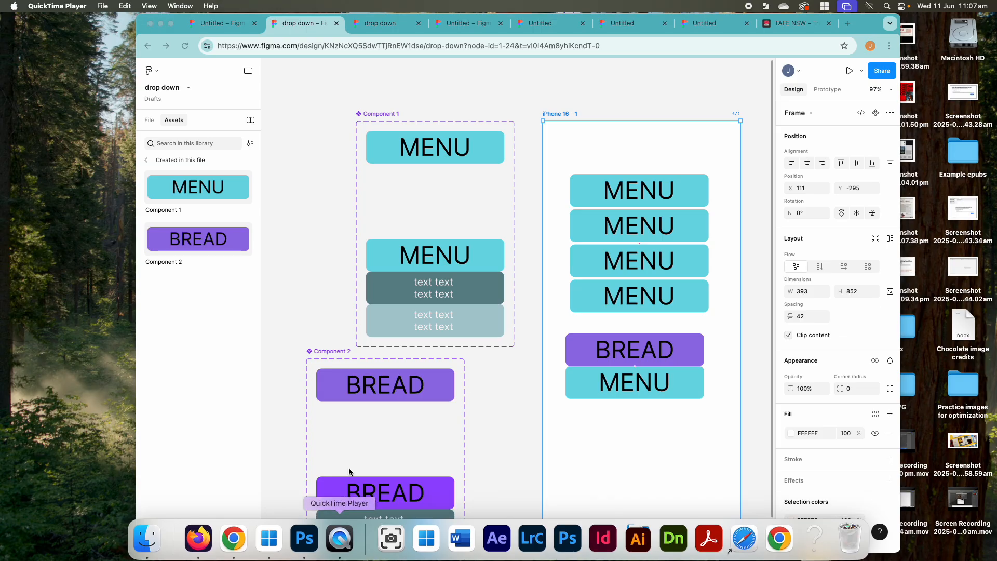